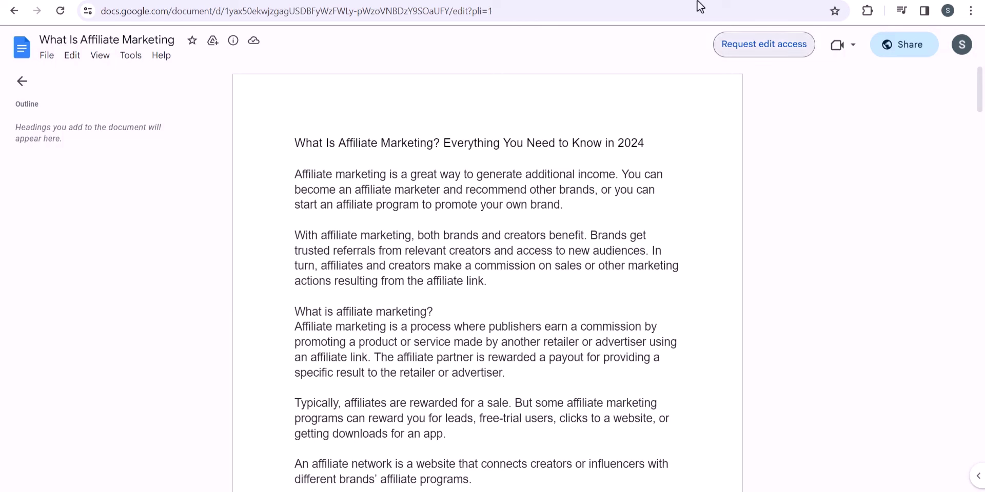
Search Google for "what is affiliate marketing" in a new tab
key("ctrl+t")
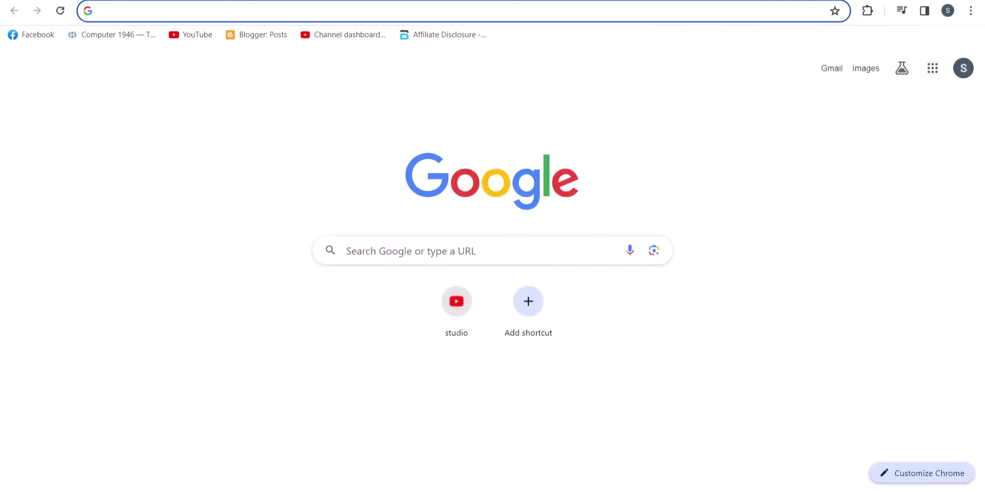
type("what is aff")
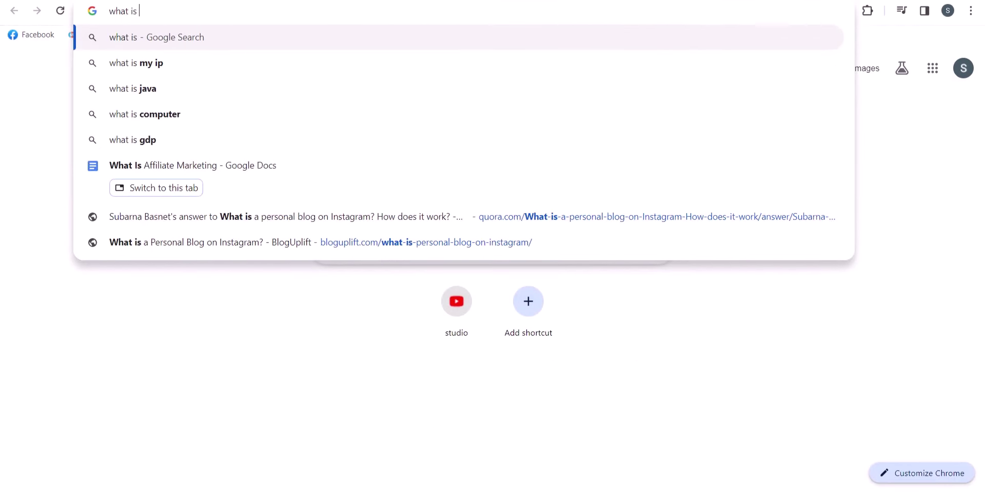
key("Return")
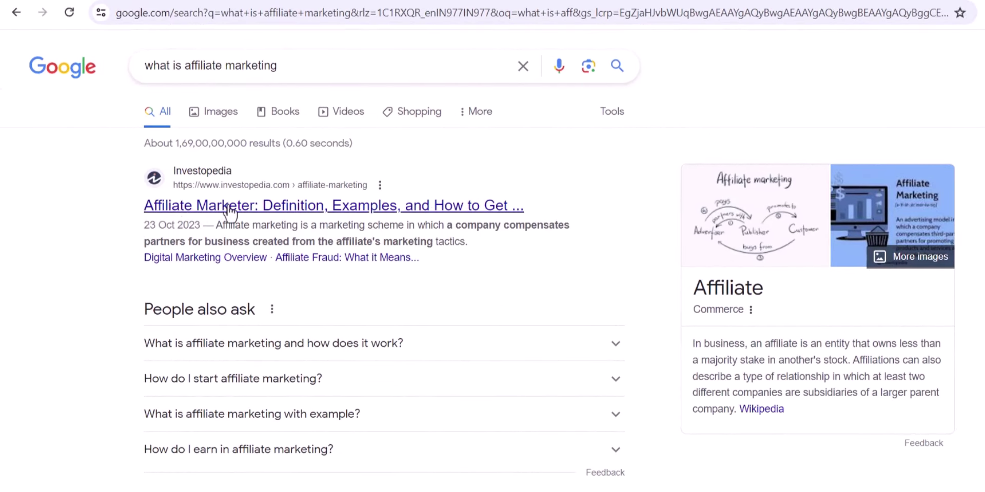
Examine the titles of the Google results for affiliate marketing, checking length, keyword placement, power words and use of numbers or years
scroll(631, 282, "down", 5)
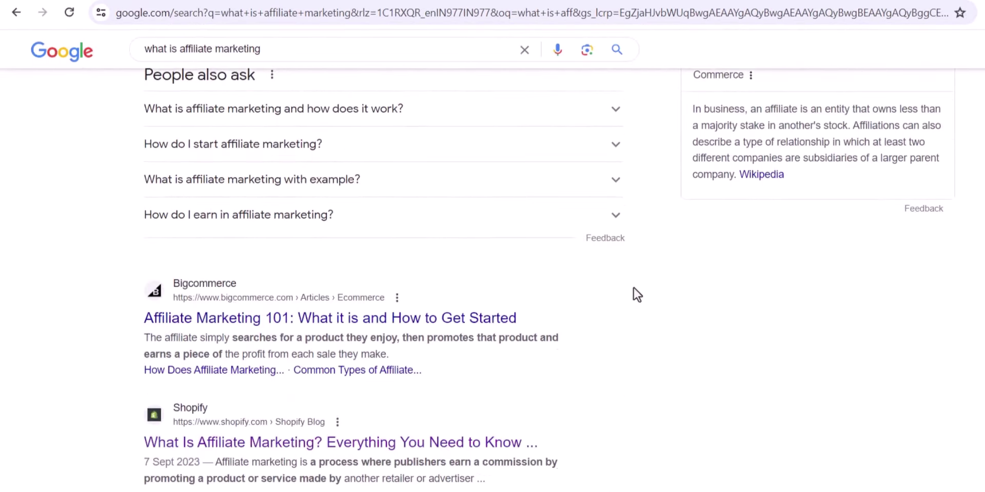
scroll(261, 354, "down", 2)
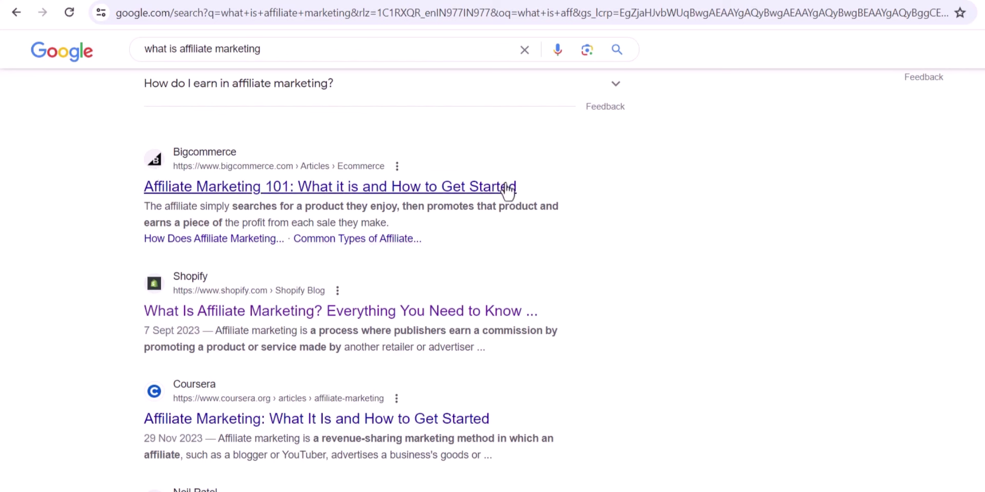
scroll(661, 334, "down", 5)
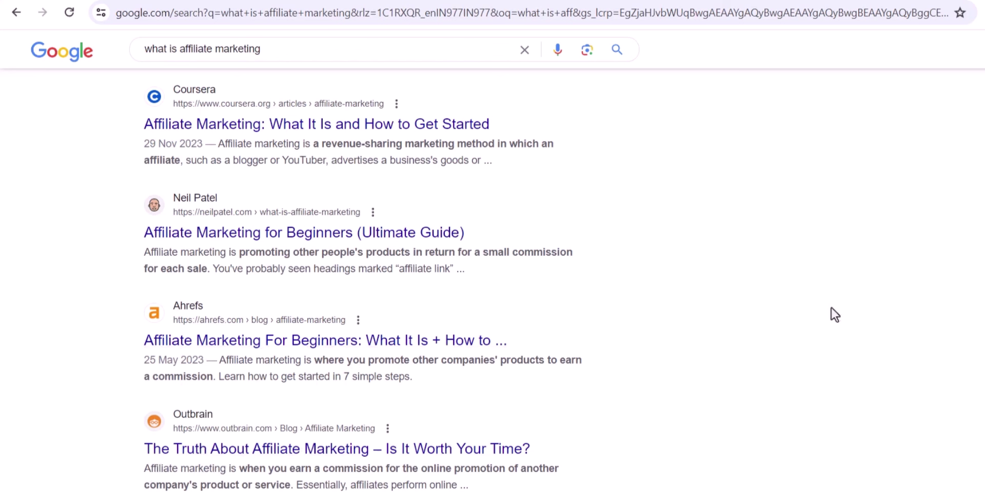
scroll(381, 280, "down", 3)
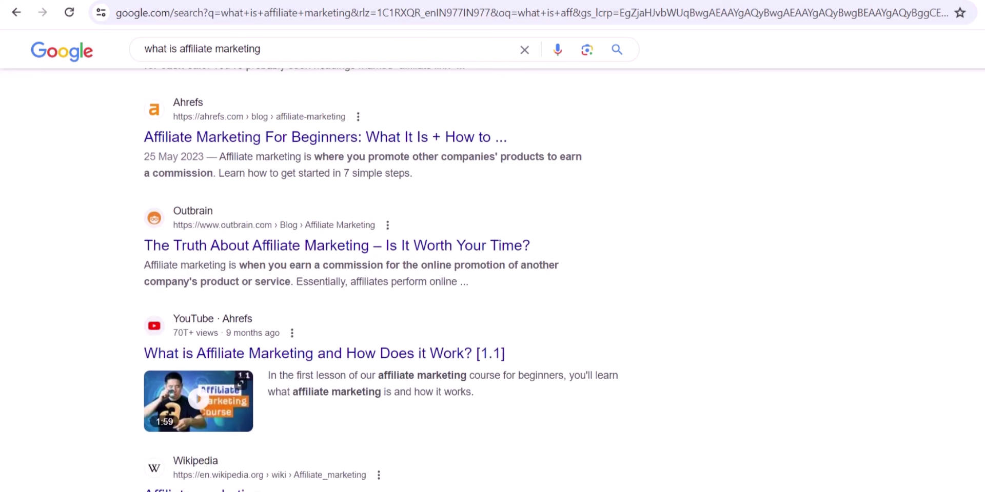
scroll(381, 280, "up", 1)
scroll(362, 280, "up", 3)
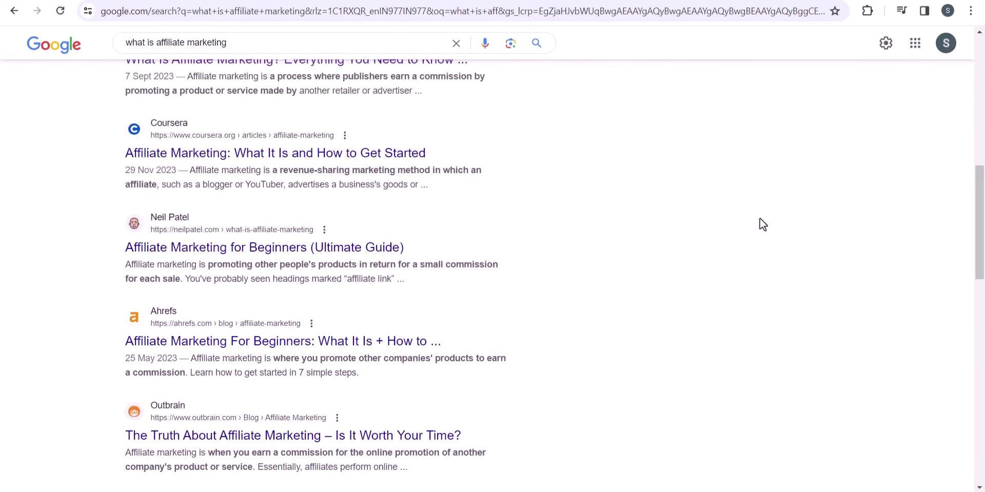
scroll(808, 247, "up", 1)
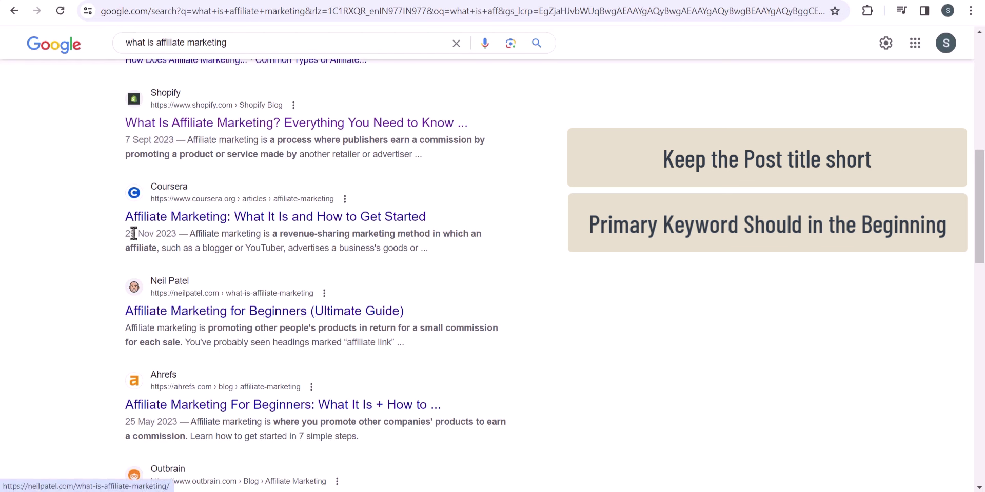
scroll(308, 277, "up", 2)
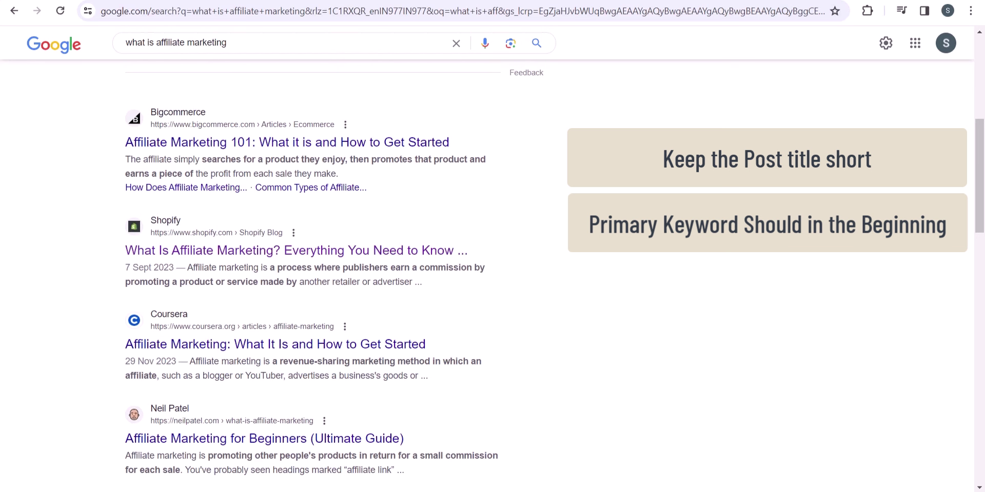
scroll(692, 281, "down", 1)
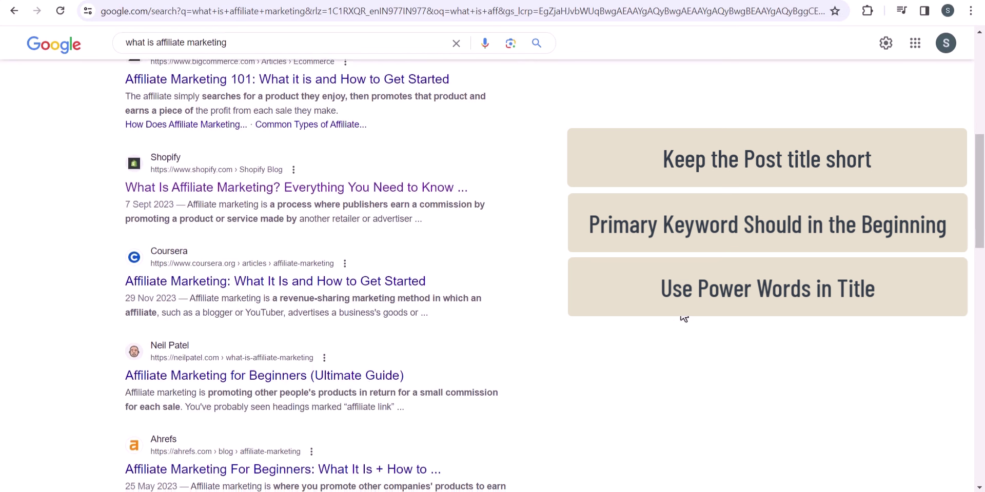
scroll(554, 275, "up", 1)
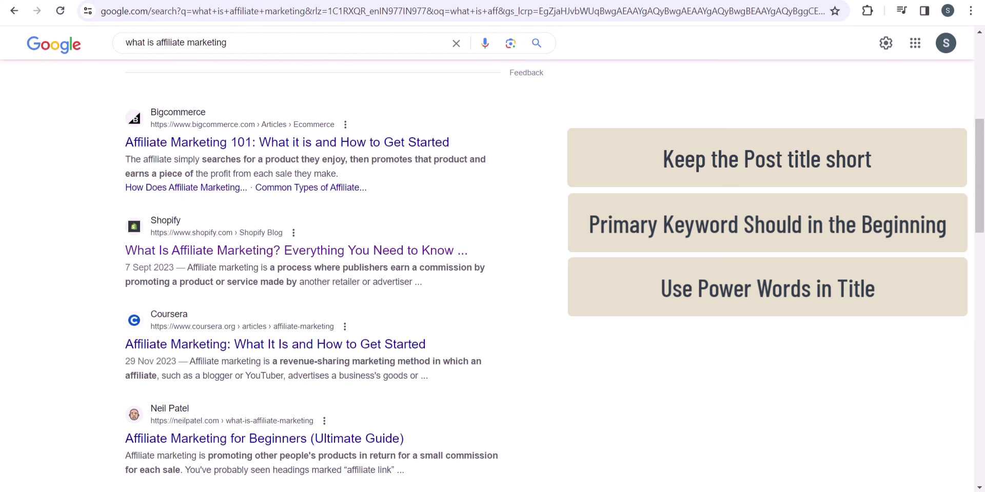
scroll(318, 277, "down", 5)
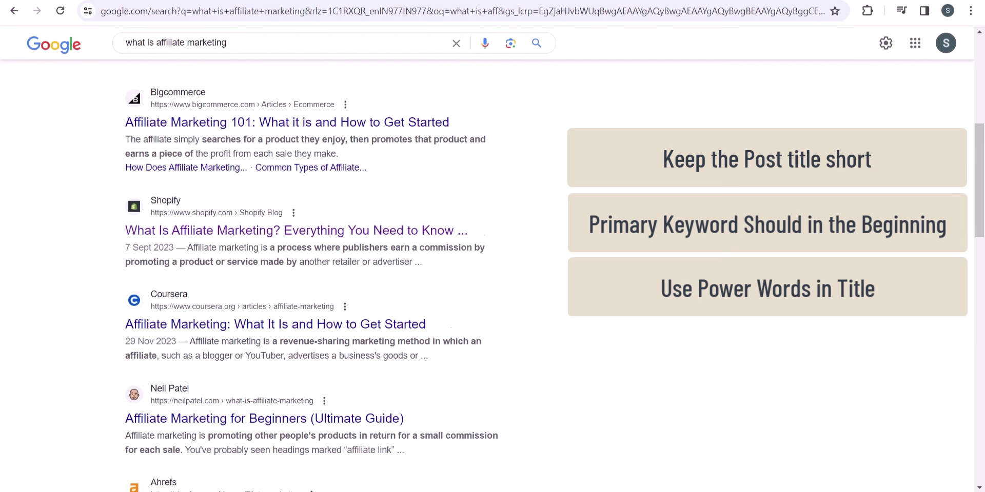
scroll(466, 344, "down", 3)
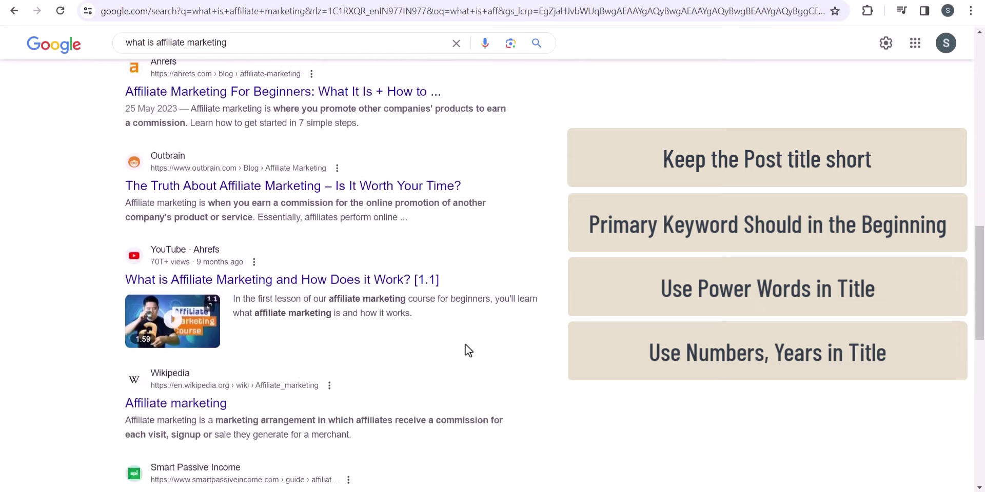
scroll(394, 187, "up", 6)
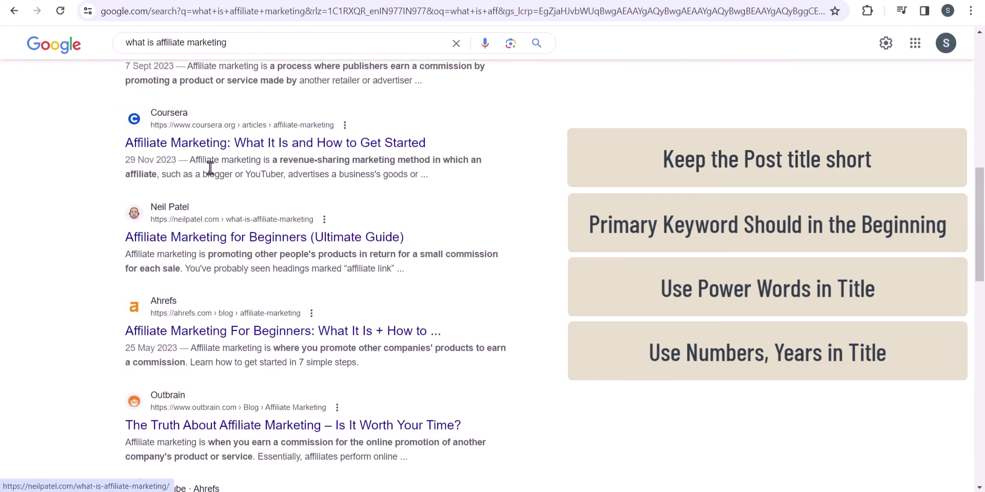
scroll(287, 154, "up", 4)
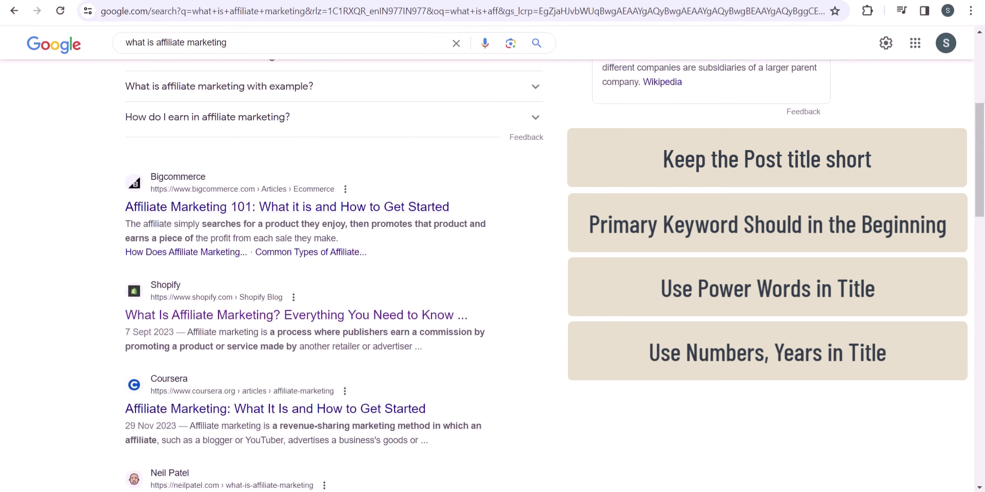
scroll(563, 295, "up", 4)
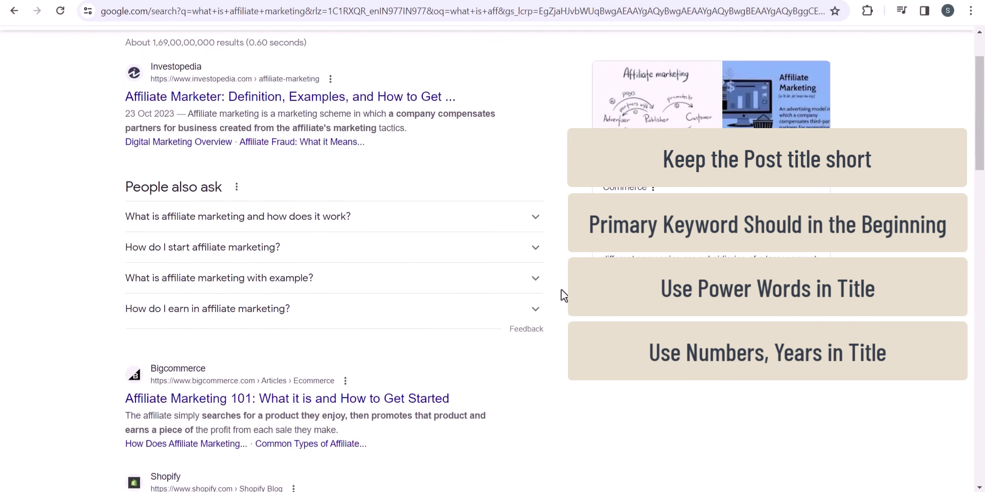
scroll(562, 290, "up", 2)
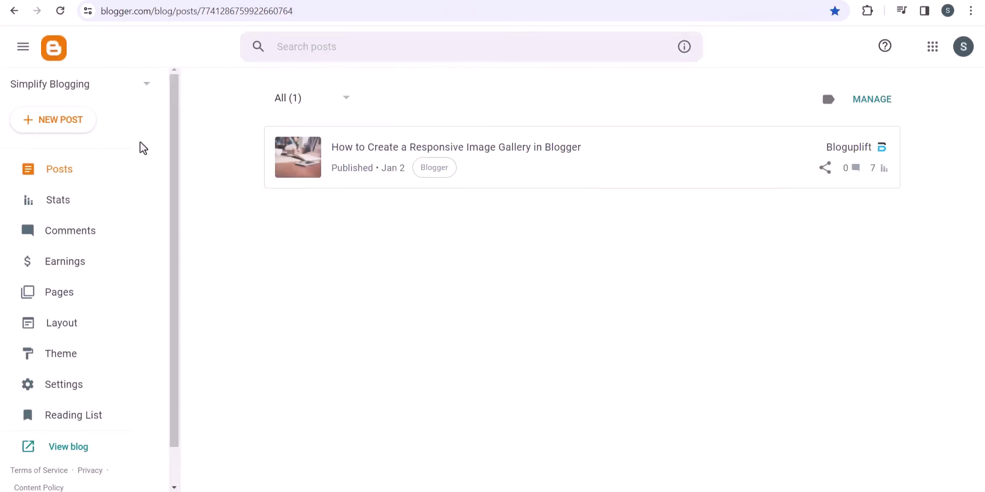
Create a new post in Blogger in Compose view, titled "What is Affiliate Marketing : Everything you Know about it in 2024"
left_click(81, 129)
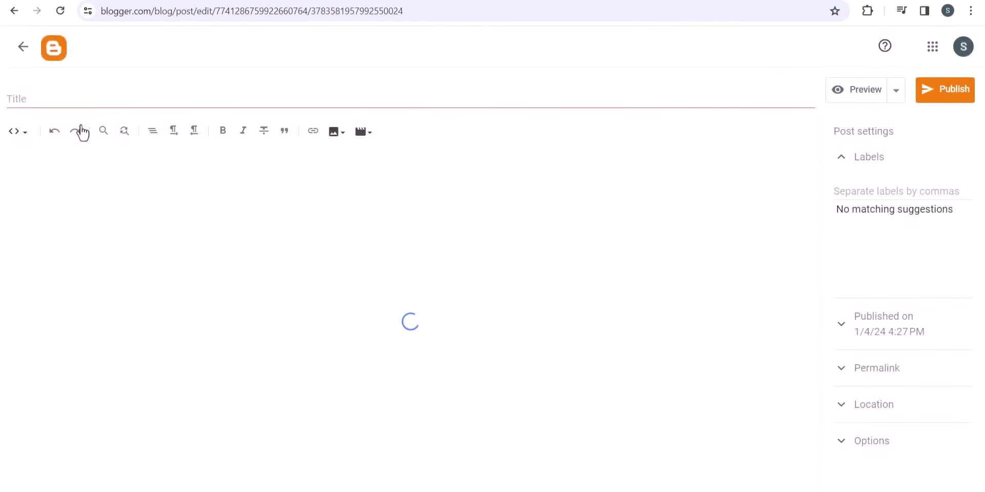
left_click(25, 139)
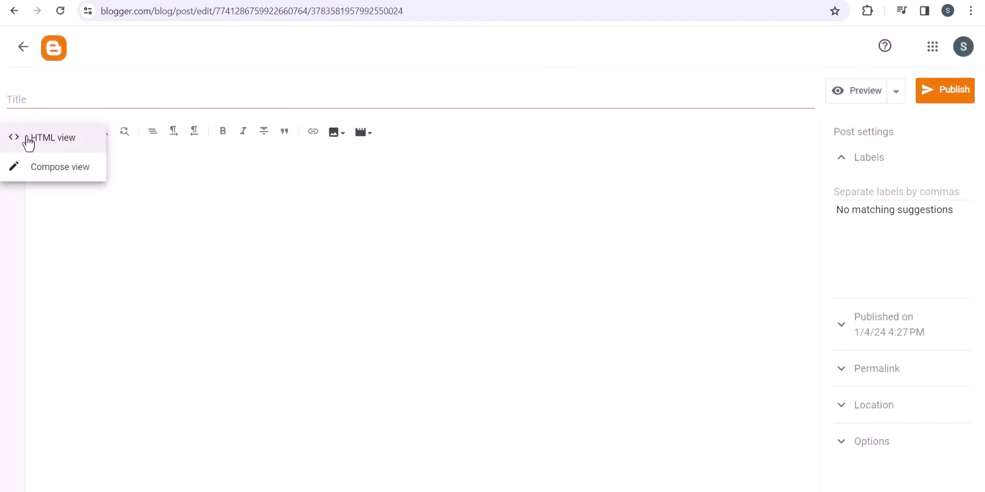
left_click(40, 165)
left_click(158, 104)
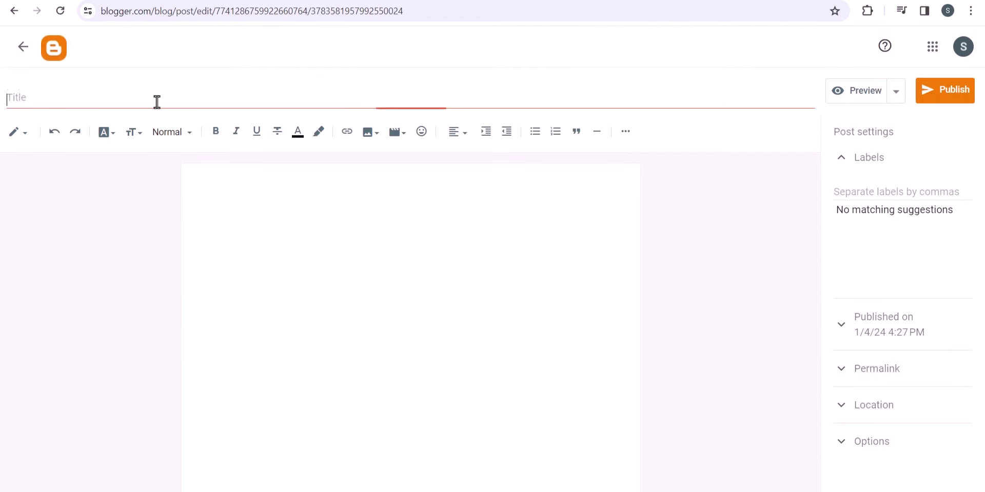
type("What is Affiliate Marketing : Everything you Know about it in 2024")
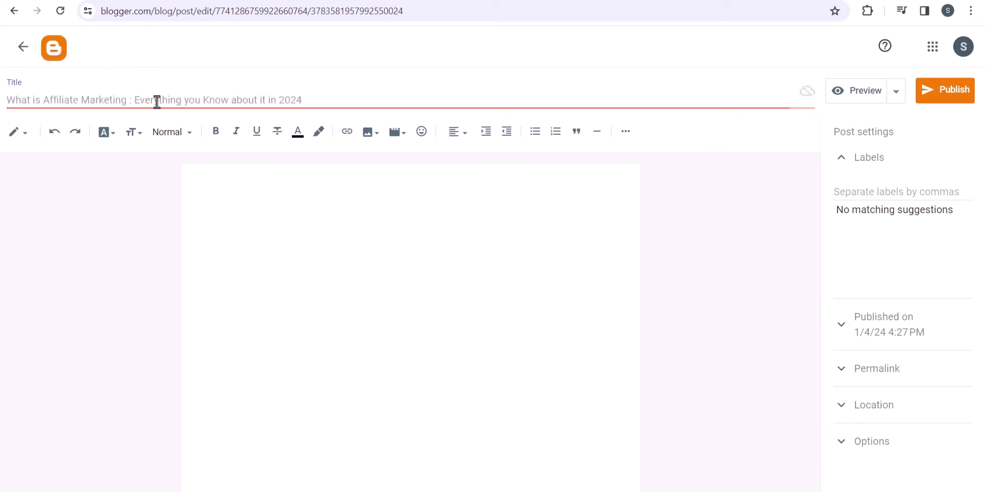
left_click(260, 189)
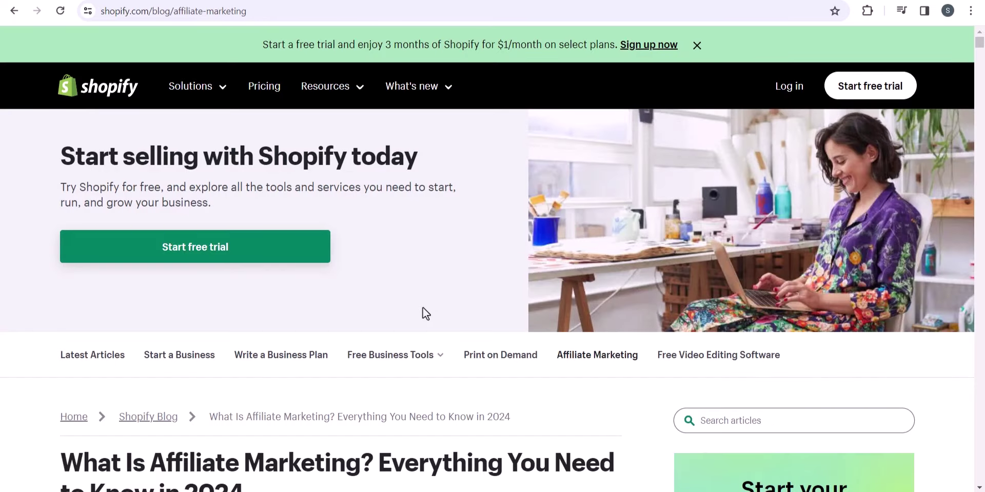
Examine the featured image, introduction and embedded video of Shopify's affiliate marketing article alongside the Google Docs draft
scroll(439, 319, "down", 5)
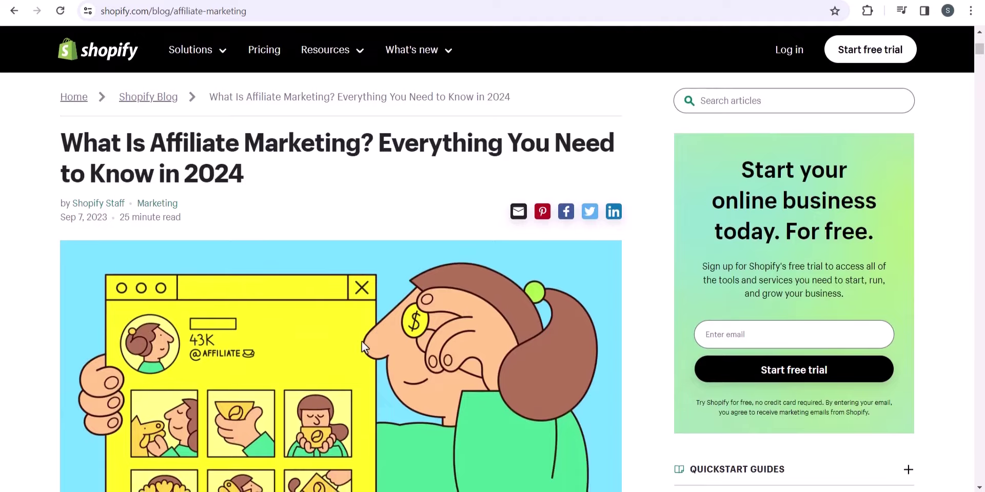
scroll(362, 342, "down", 5)
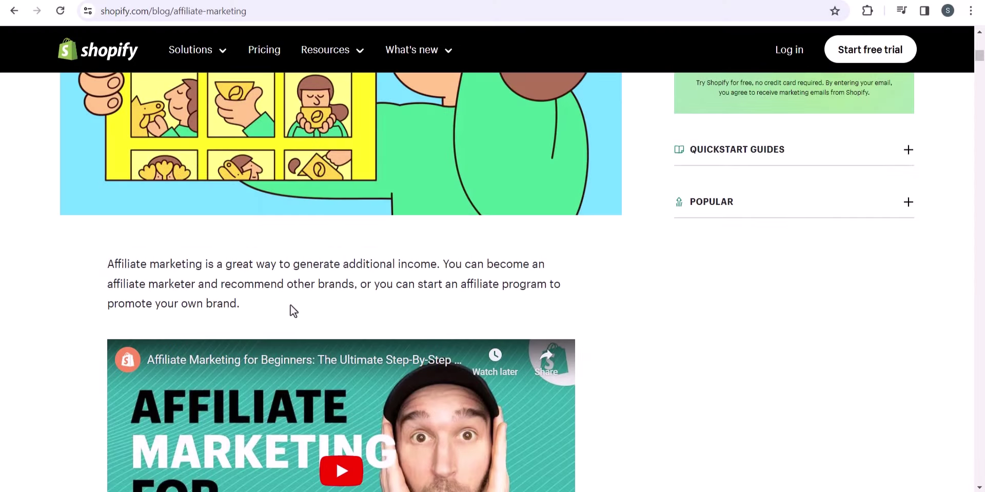
scroll(328, 276, "down", 4)
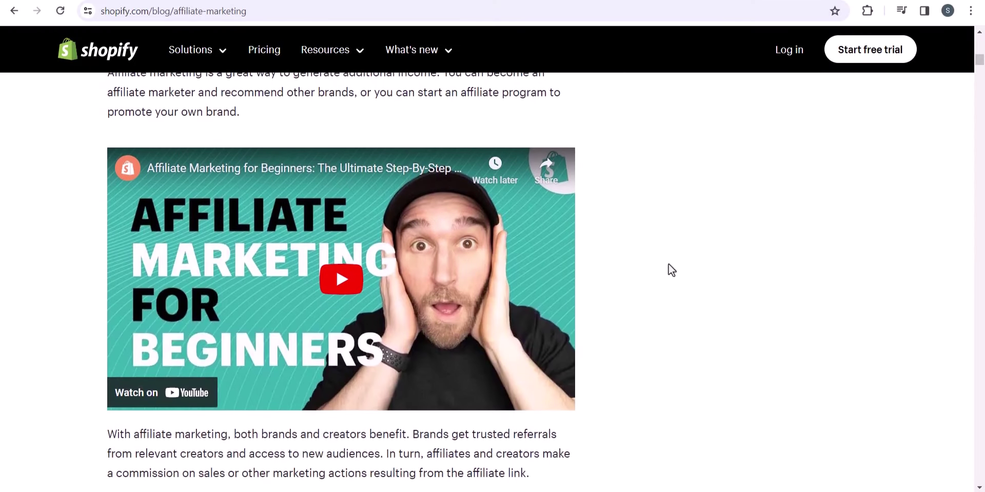
scroll(673, 289, "down", 5)
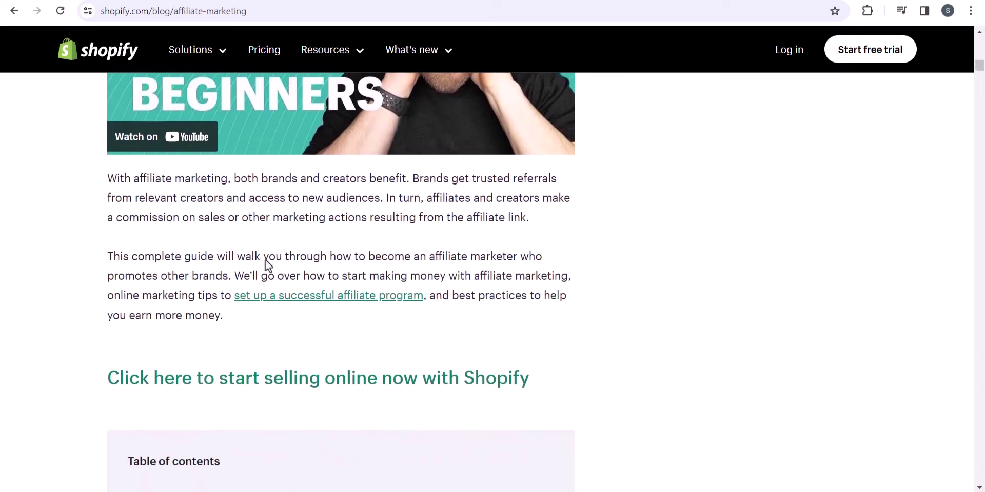
scroll(616, 256, "up", 3)
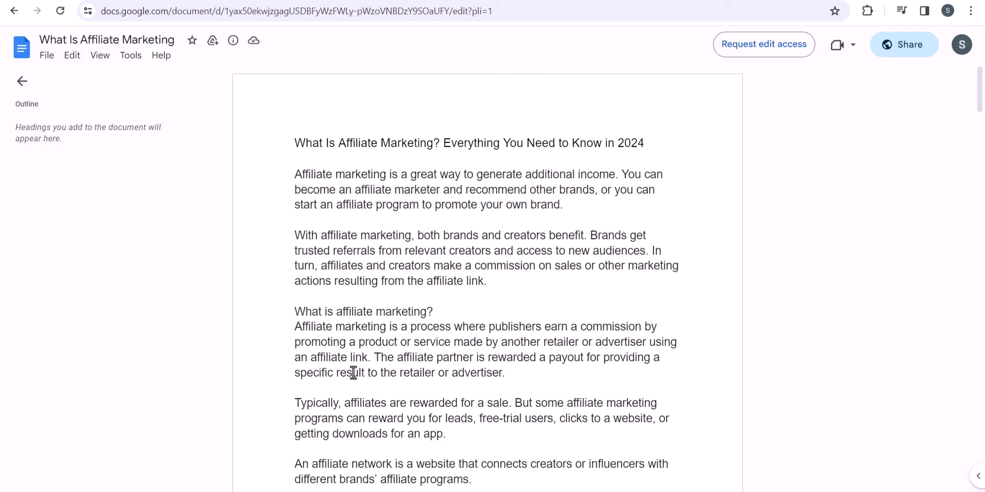
key("ctrl+Tab")
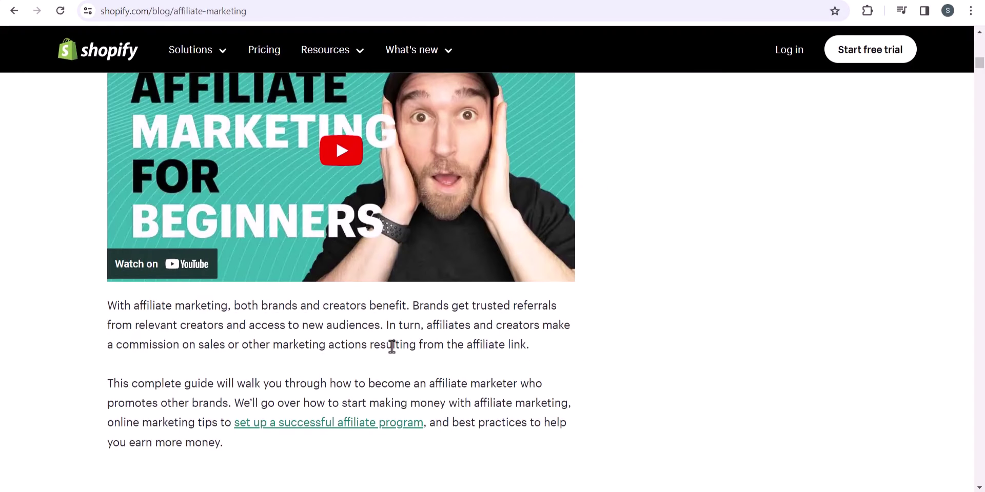
scroll(482, 380, "up", 3)
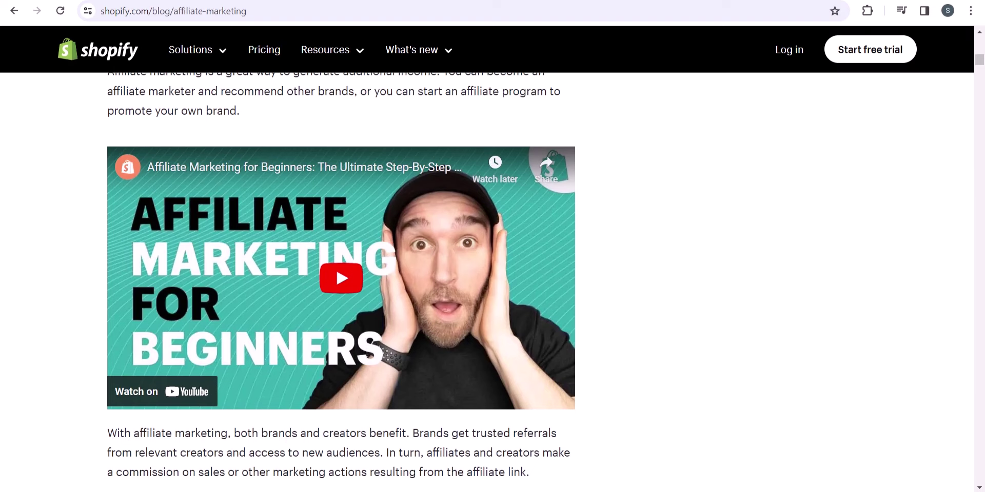
Open BigCommerce's "Affiliate Marketing 101" article from the Google results in a new tab and examine its header image, introduction and infographic
key("ctrl+Tab")
scroll(275, 347, "down", 2)
scroll(380, 374, "down", 3)
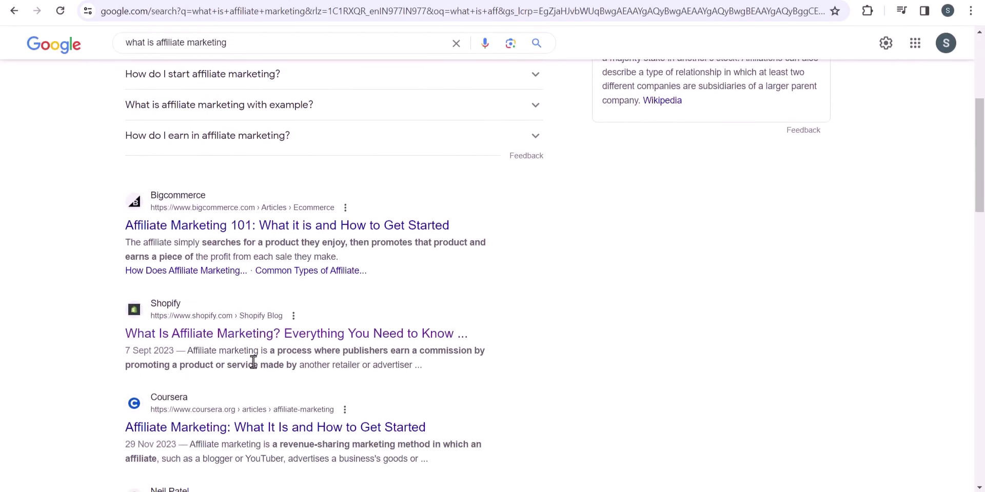
right_click(253, 228)
left_click(277, 245)
key("ctrl+Tab")
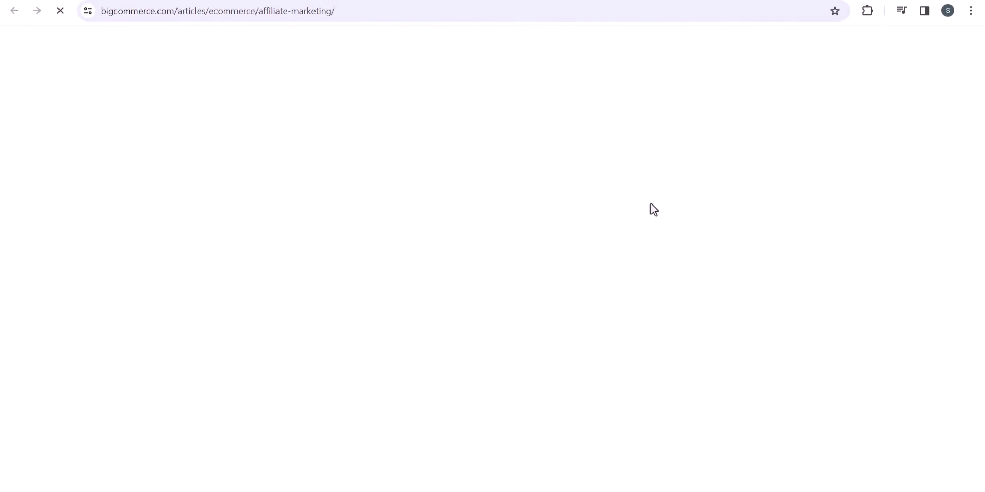
scroll(615, 236, "down", 2)
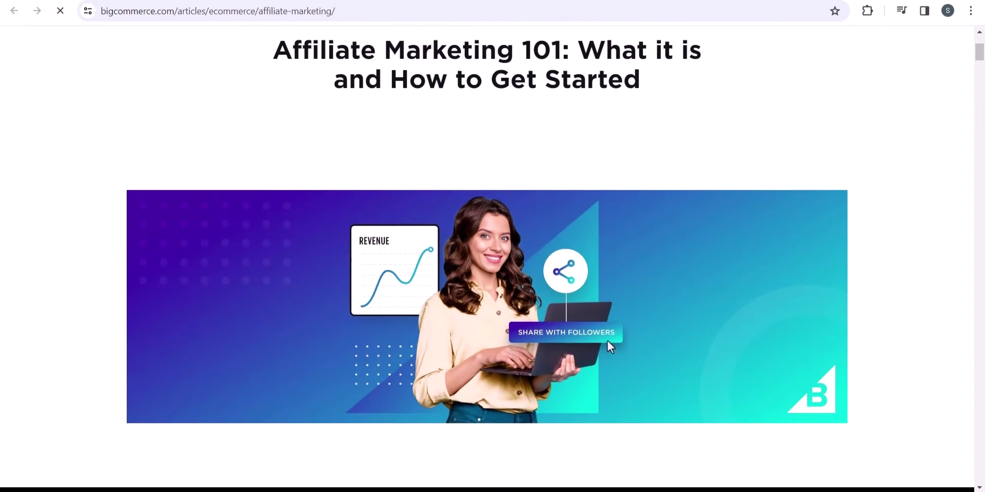
scroll(866, 278, "down", 3)
scroll(890, 269, "down", 9)
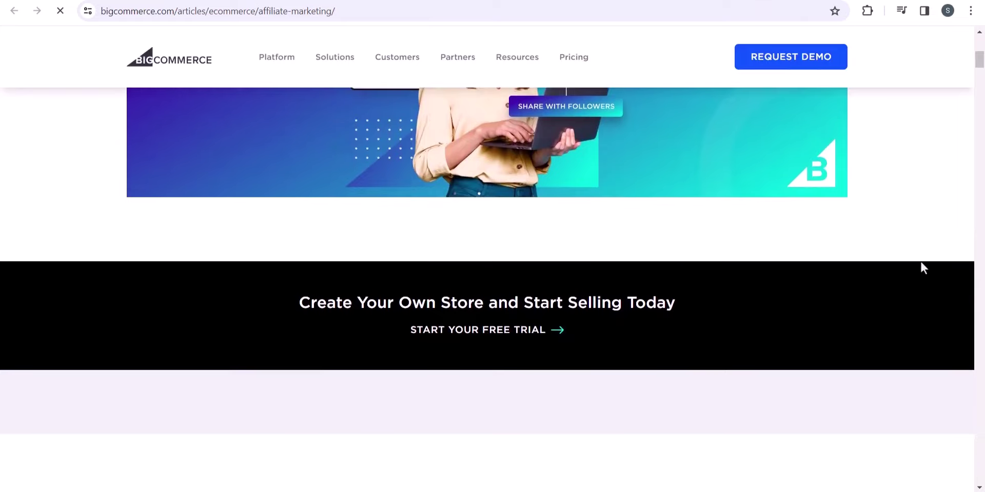
scroll(789, 246, "down", 2)
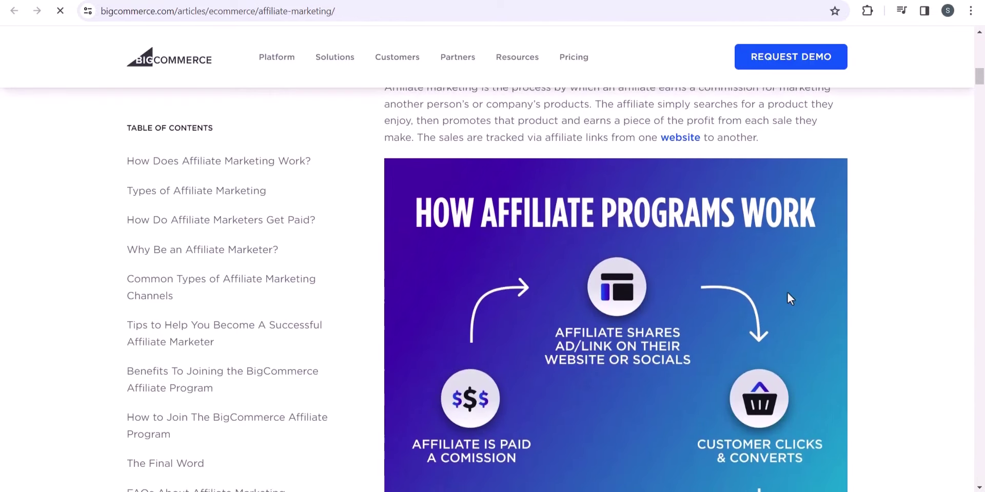
Examine the "How Affiliate Programs Work" infographic and the text around it in BigCommerce's article
scroll(620, 315, "down", 3)
scroll(617, 309, "down", 4)
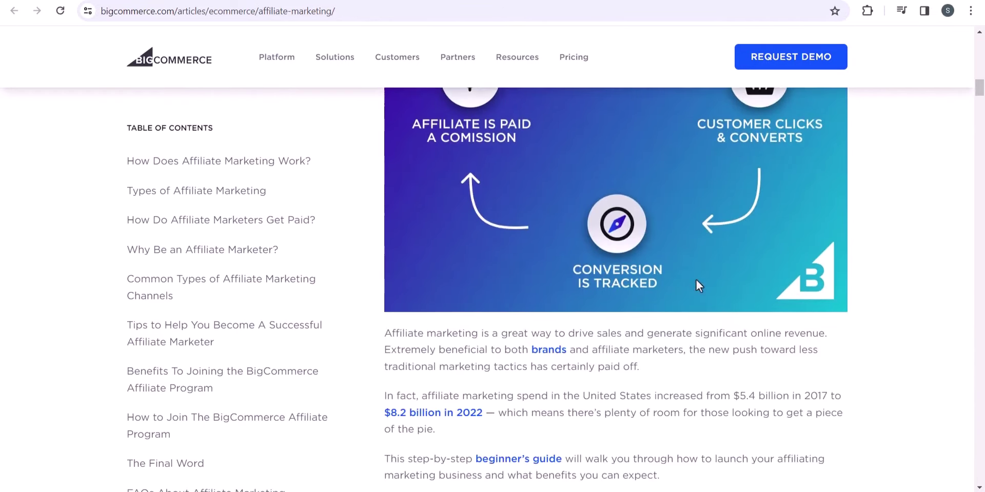
scroll(667, 280, "up", 3)
scroll(562, 205, "up", 1)
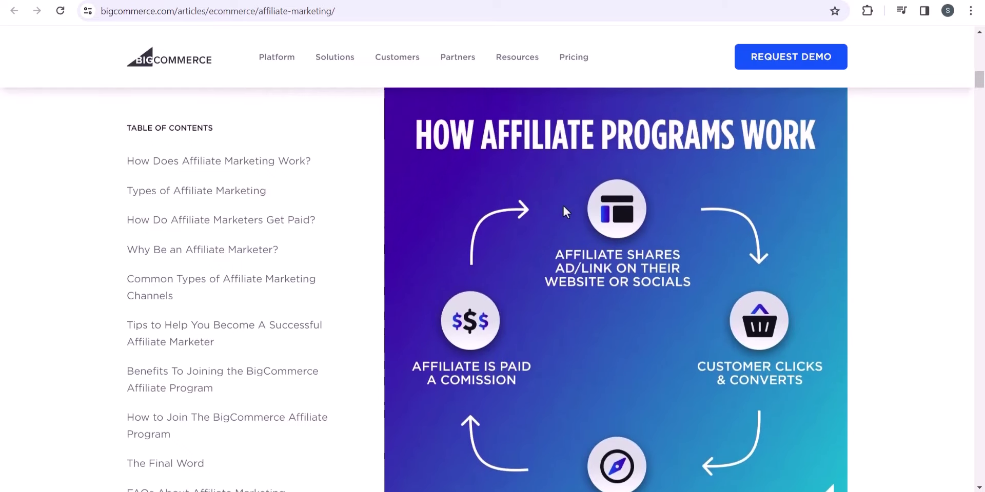
Examine how BigCommerce's "How Does Affiliate Marketing Work?" section is divided into a heading, a numbered list and subheadings
scroll(669, 336, "down", 5)
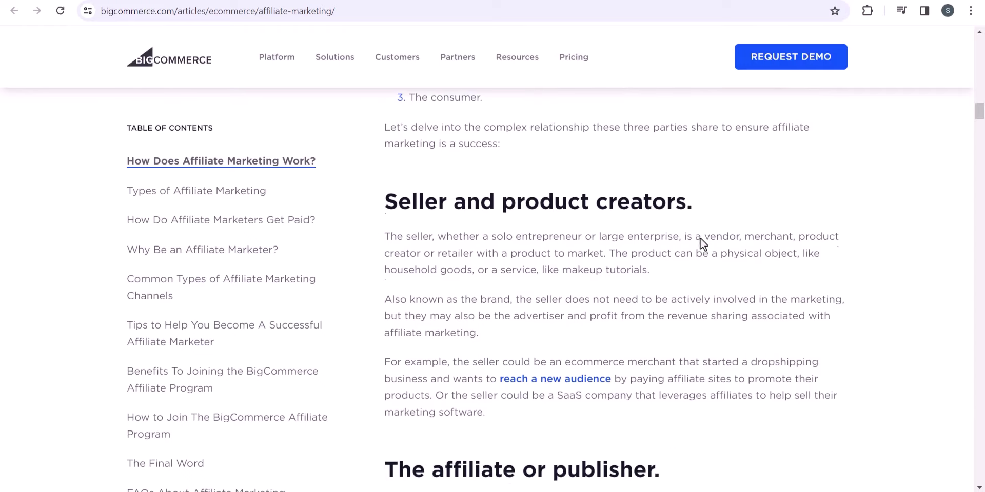
scroll(700, 238, "down", 1)
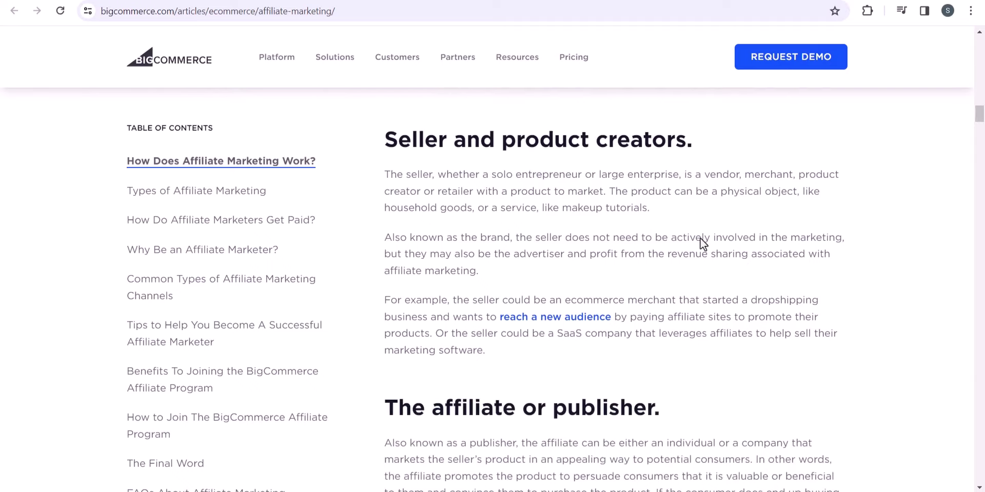
scroll(700, 240, "up", 5)
scroll(533, 266, "up", 2)
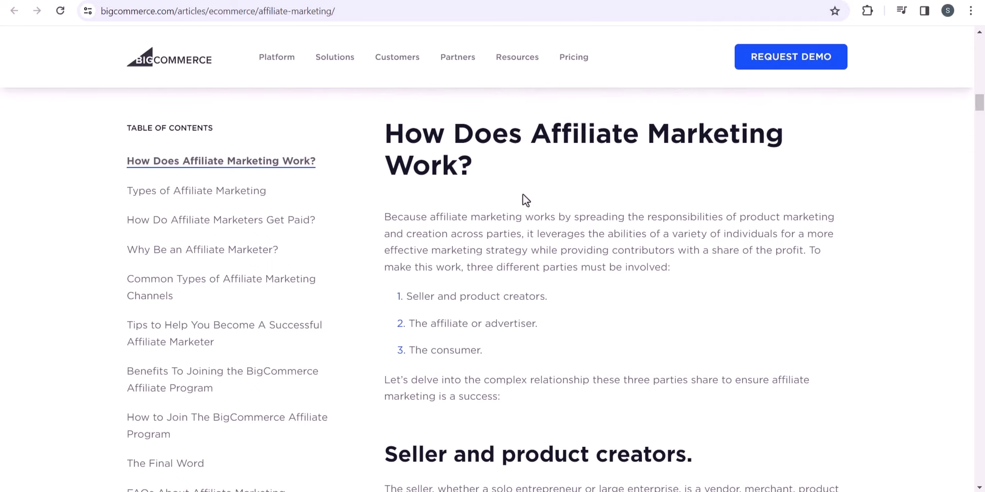
scroll(561, 220, "down", 9)
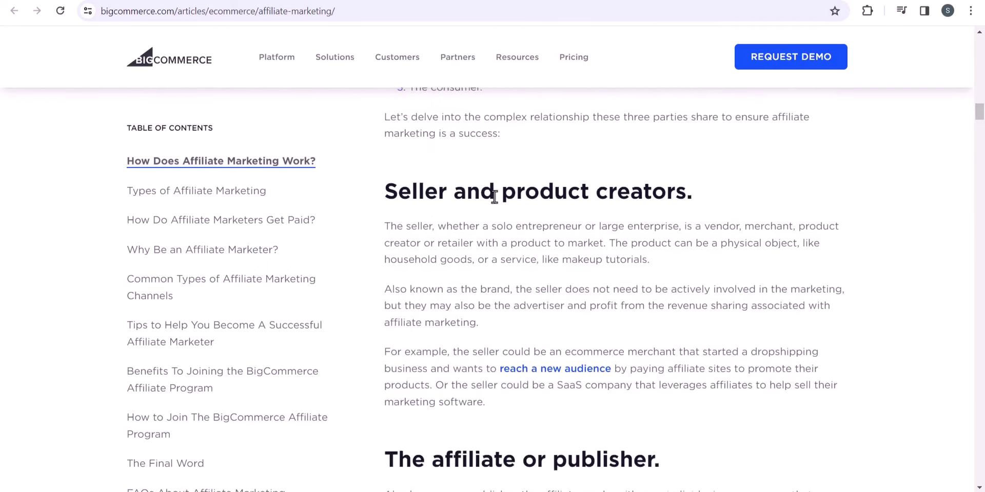
Examine the heading hierarchy of BigCommerce's "Types of Affiliate Marketing" section, including its "Unattached" subheading and short paragraphs
scroll(669, 388, "down", 8)
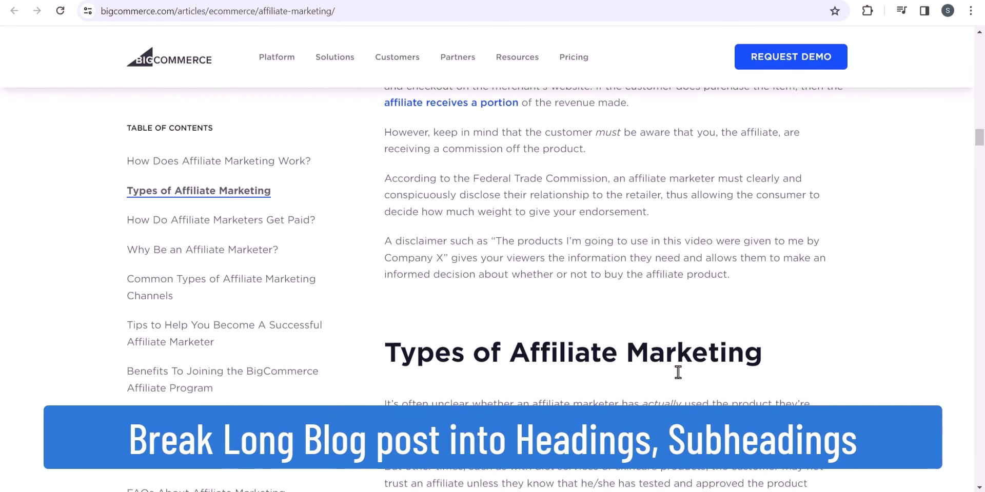
scroll(480, 315, "down", 2)
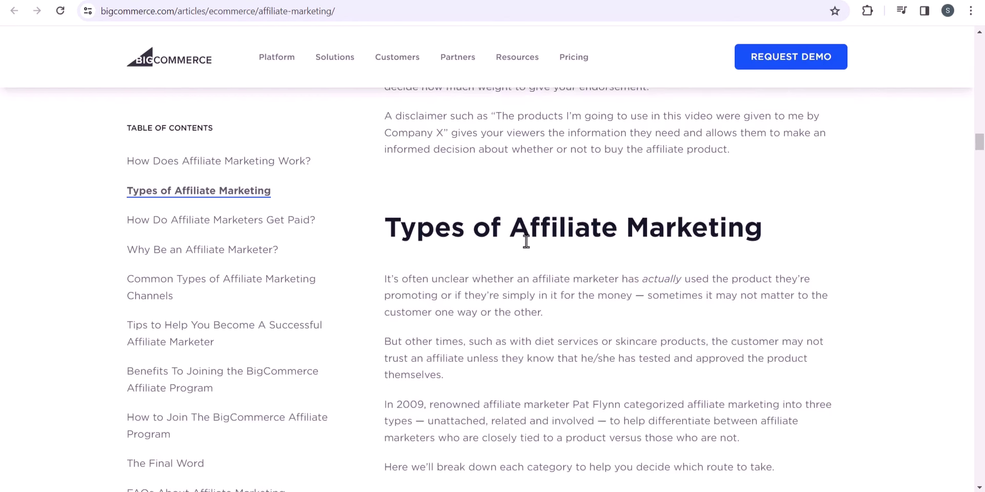
scroll(625, 248, "down", 2)
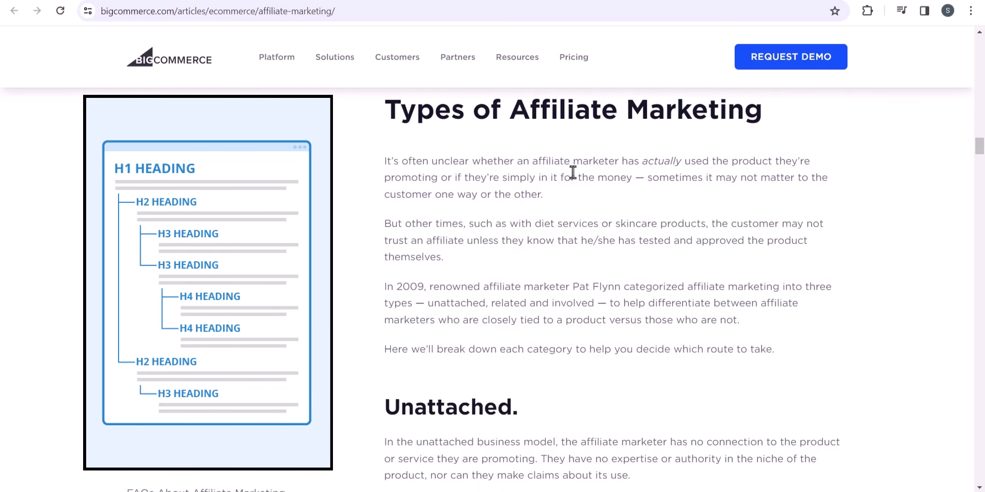
scroll(544, 180, "up", 1)
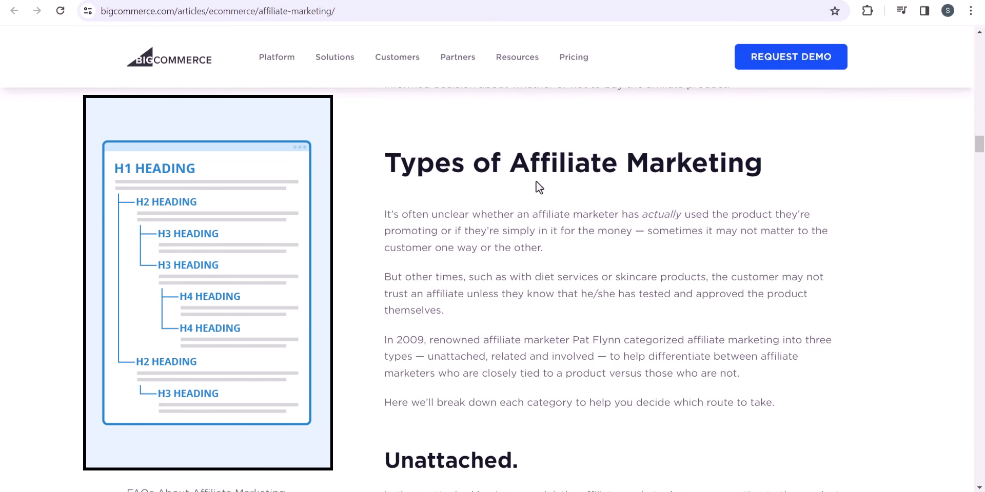
scroll(502, 388, "down", 2)
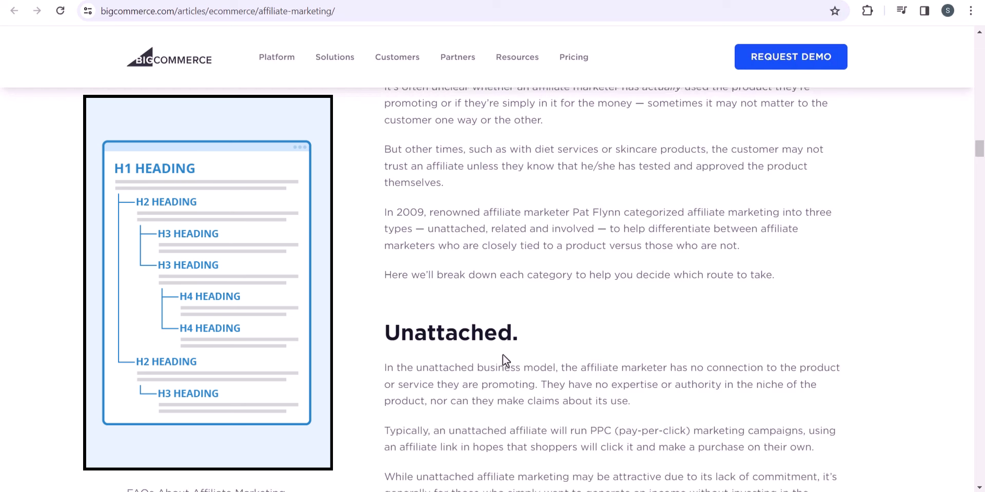
scroll(594, 319, "down", 1)
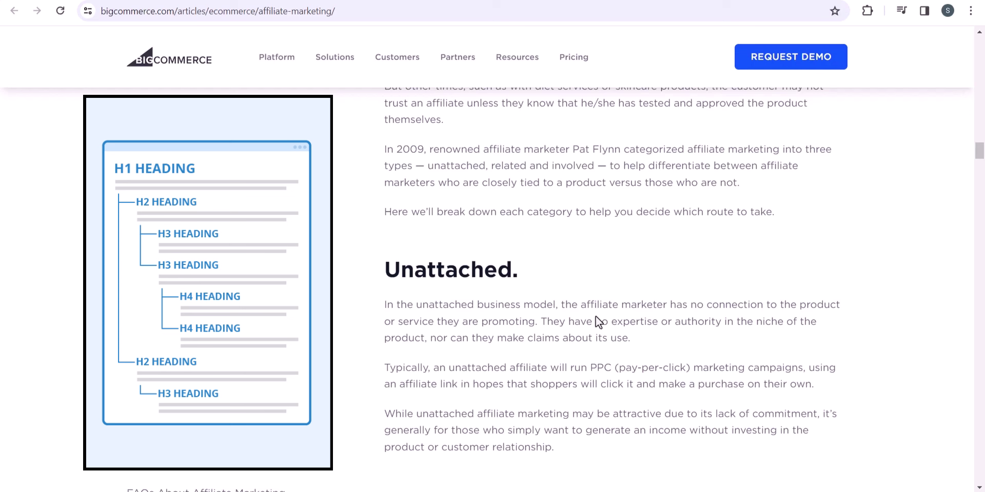
scroll(553, 298, "up", 3)
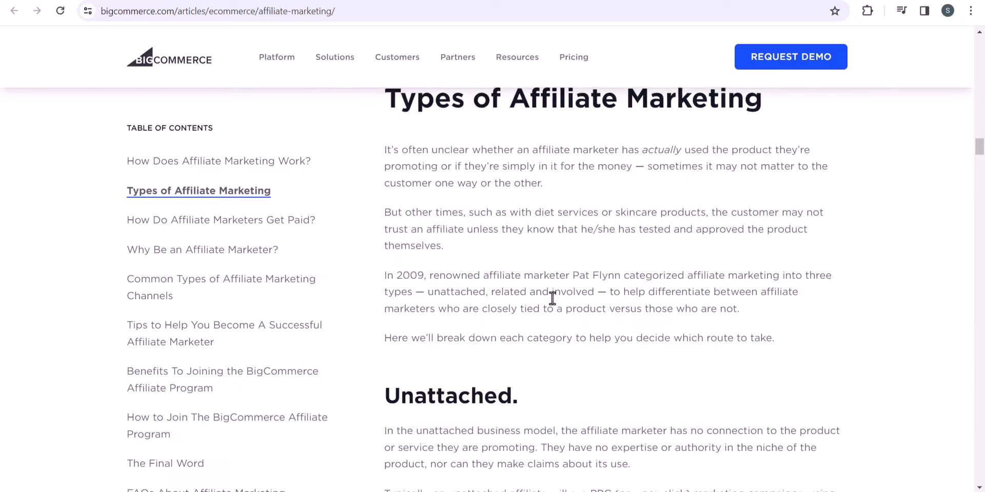
Switch to Shopify's affiliate marketing article and examine the bulleted list under "How affiliate marketing works"
scroll(553, 298, "down", 10)
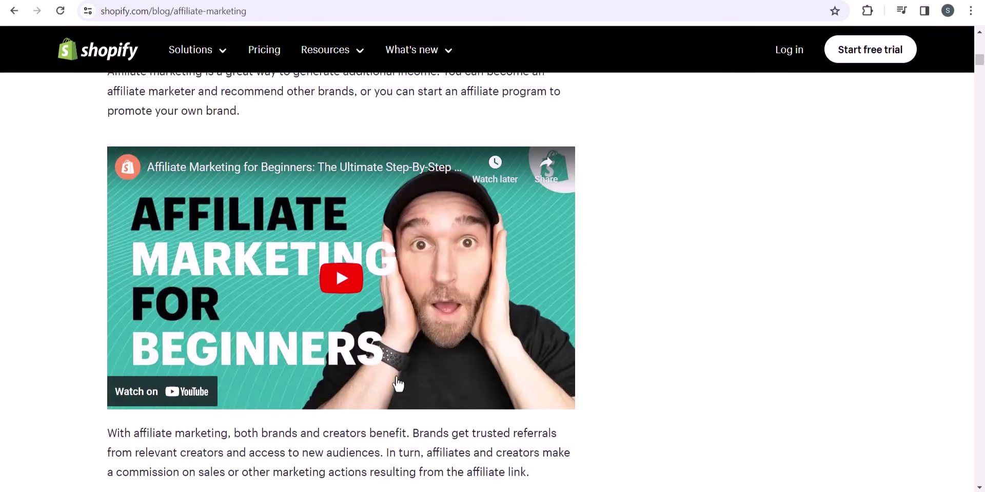
scroll(295, 318, "down", 10)
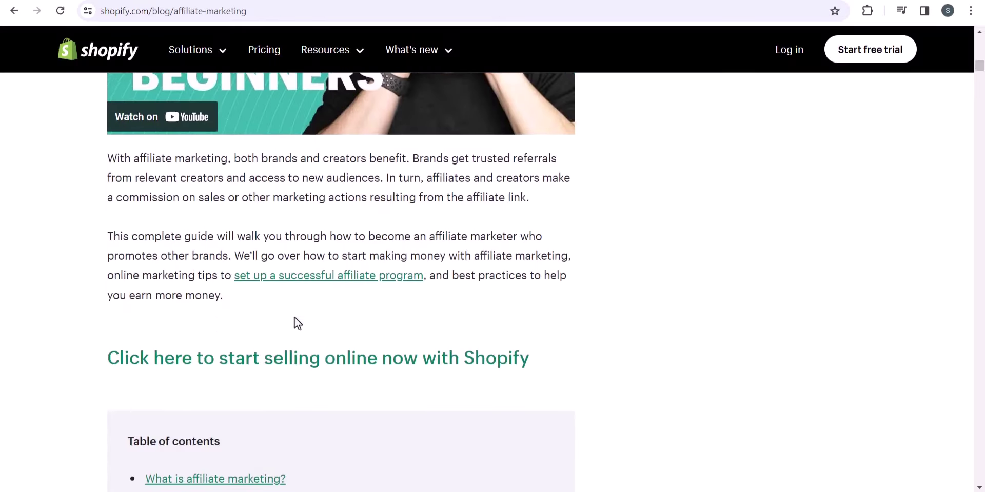
scroll(310, 312, "down", 15)
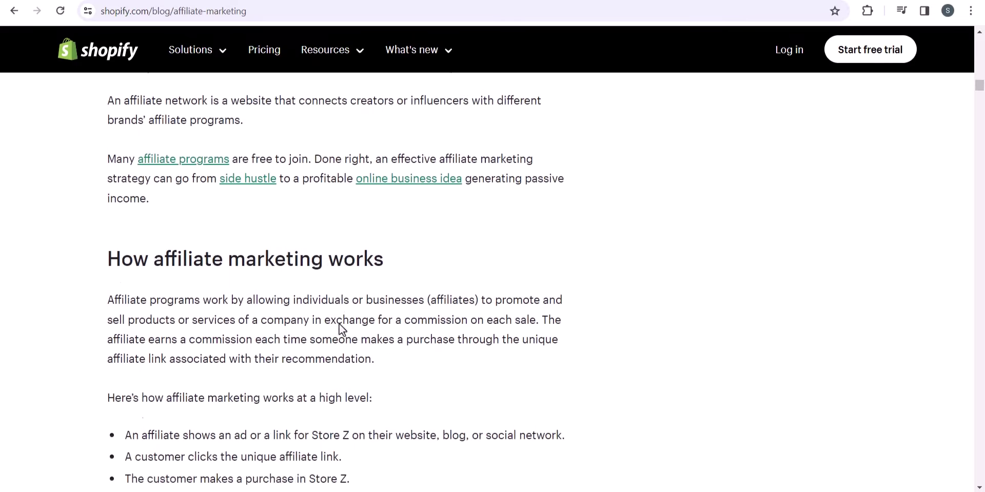
scroll(319, 308, "down", 1)
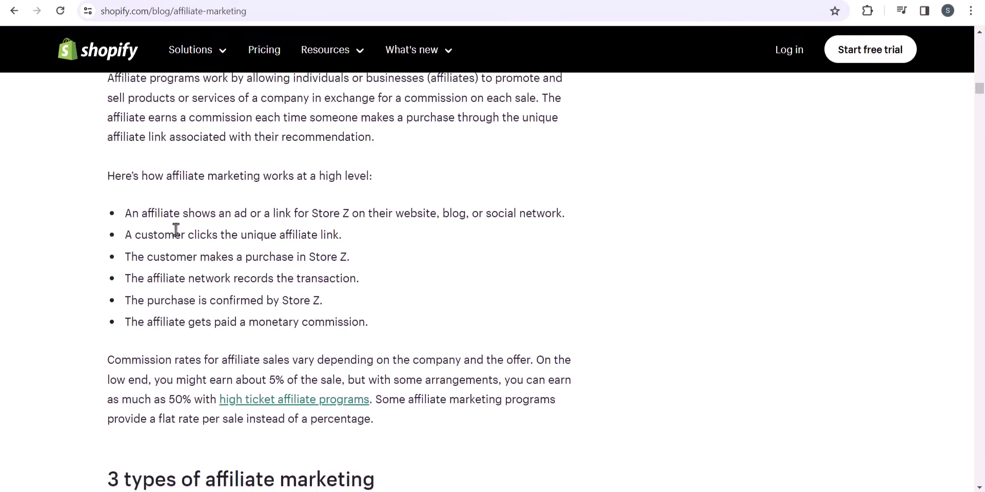
left_click_drag(127, 212, 293, 245)
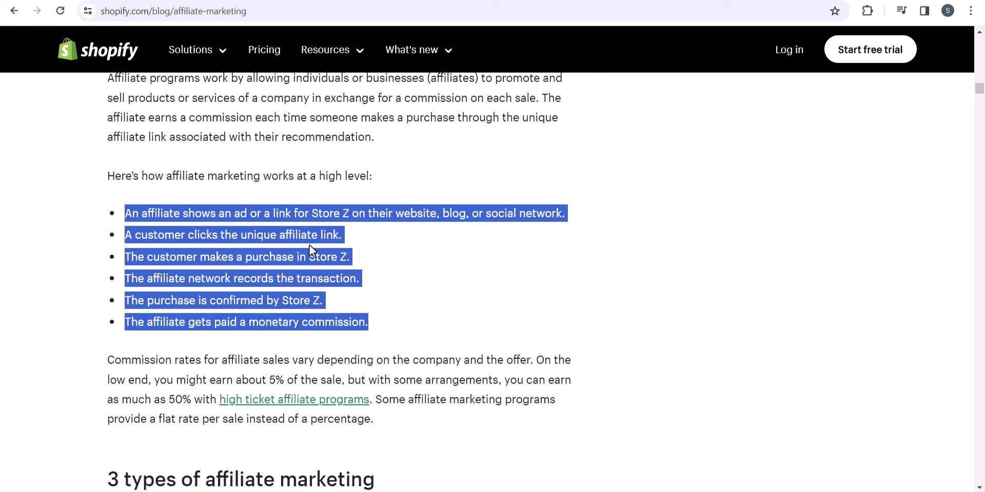
left_click(309, 246)
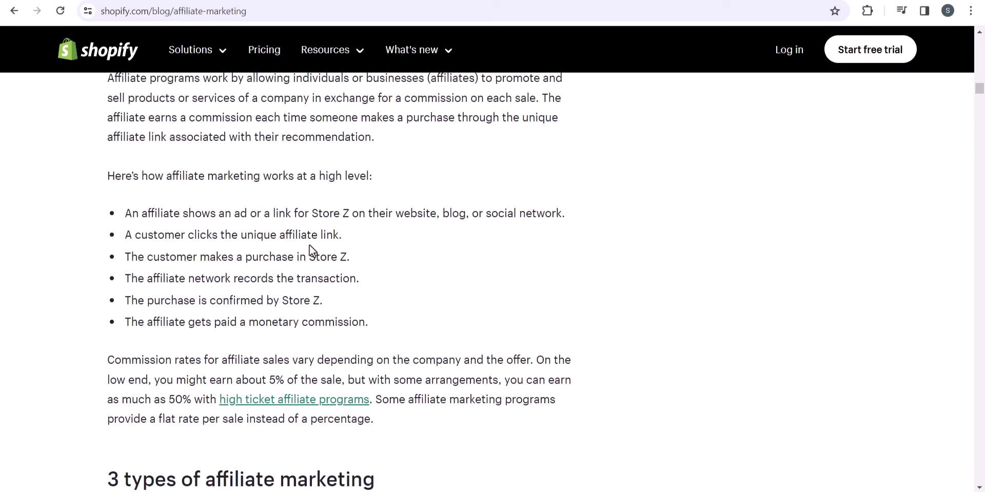
Examine the image and the numbered subheadings under "3 types of affiliate marketing" in Shopify's article
scroll(392, 229, "down", 3)
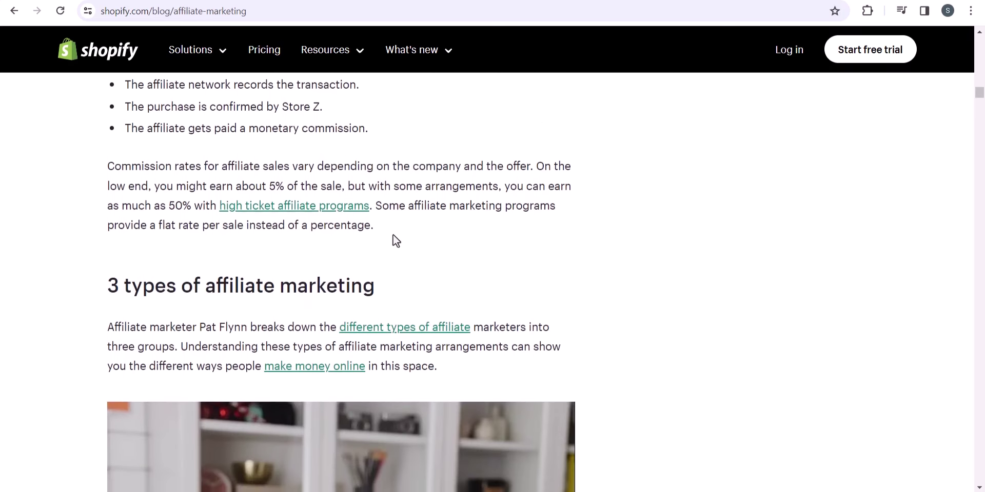
scroll(395, 236, "down", 11)
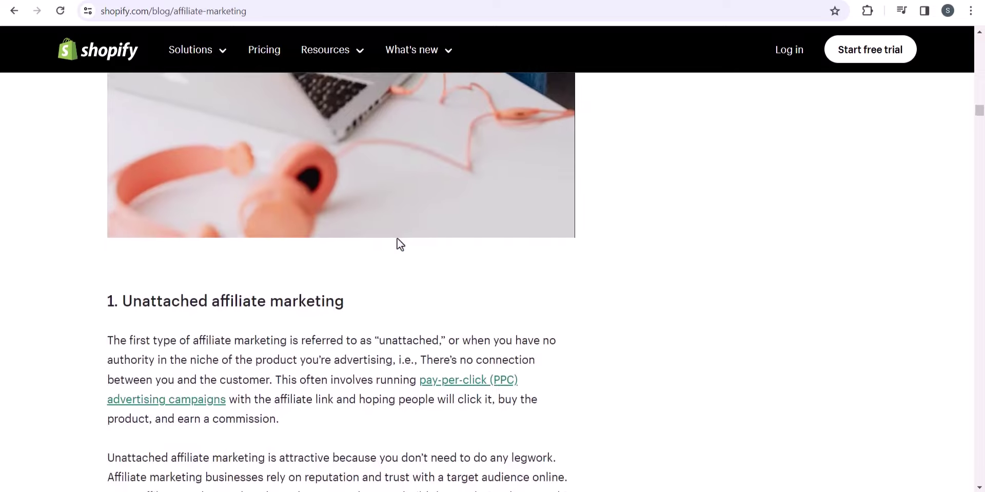
scroll(400, 244, "down", 6)
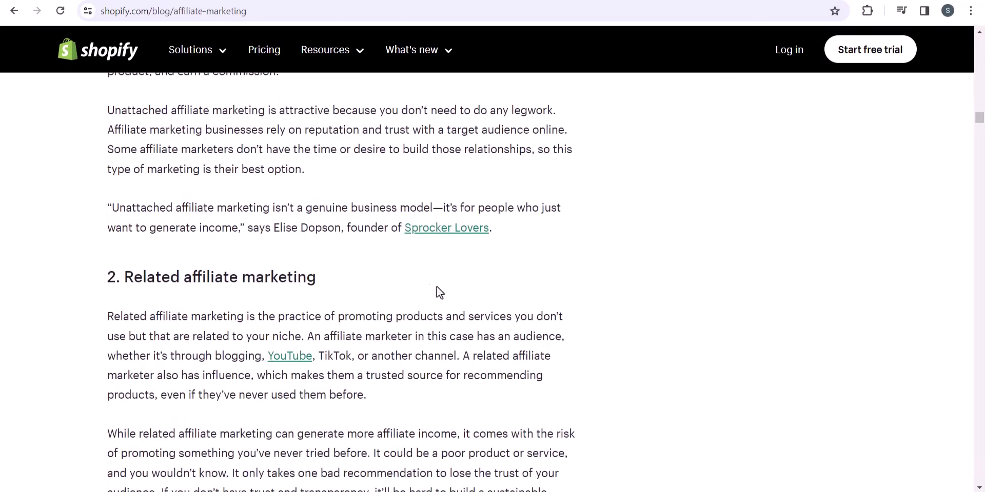
scroll(440, 293, "down", 5)
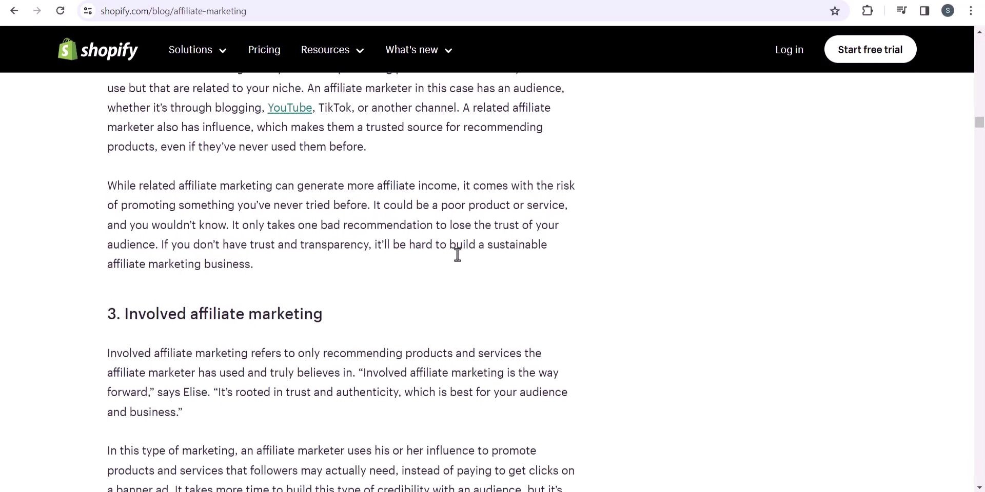
Examine the links placed within the related and unattached affiliate marketing paragraphs of Shopify's article
scroll(457, 255, "up", 4)
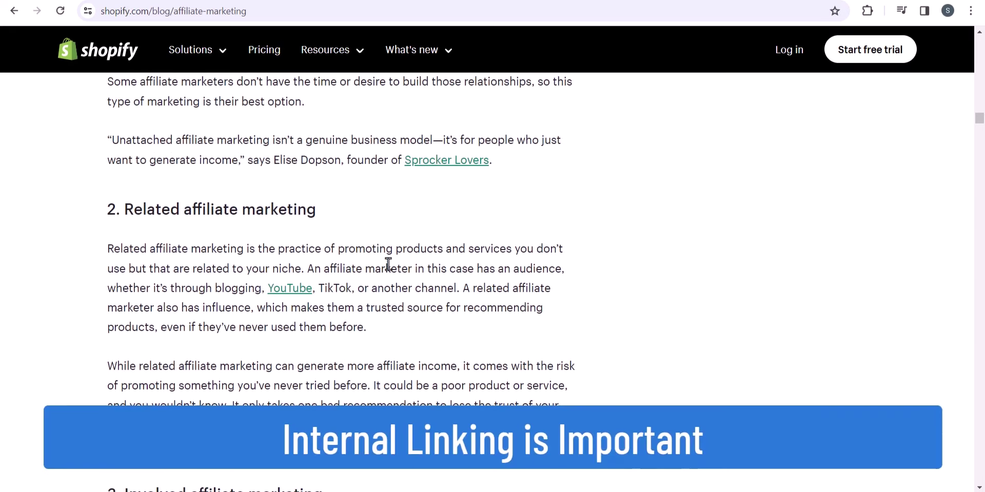
scroll(309, 255, "up", 5)
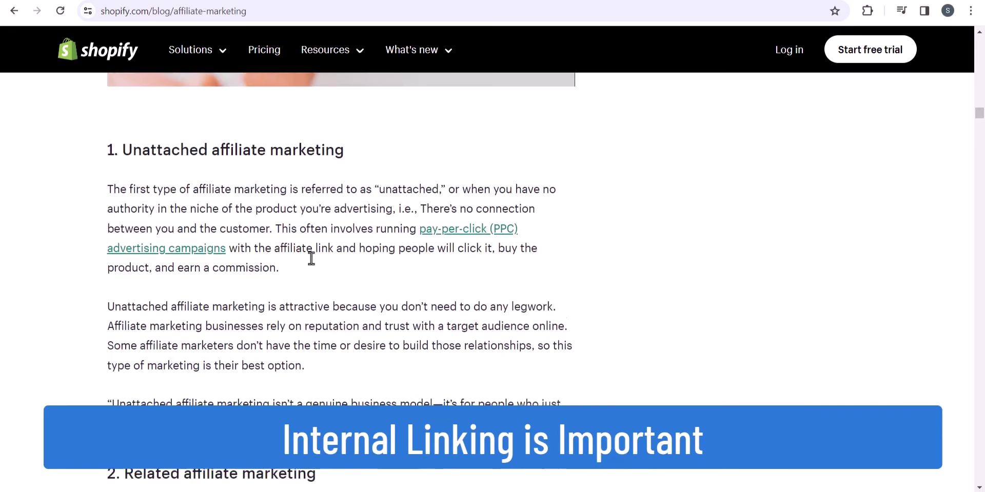
scroll(316, 266, "up", 1)
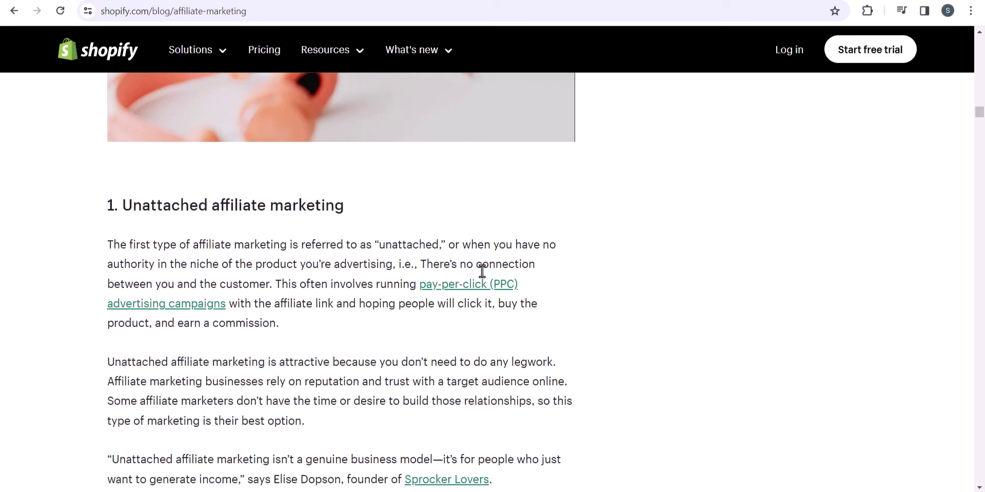
Test Shopify's table of contents by jumping to "3 types of affiliate marketing" and "How to start affiliate marketing in 4 steps"
scroll(535, 285, "up", 15)
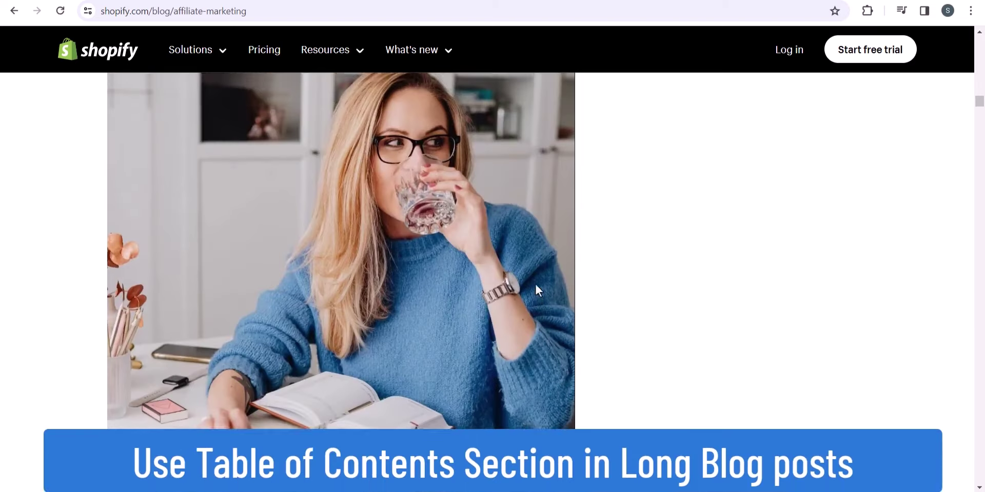
scroll(535, 281, "up", 15)
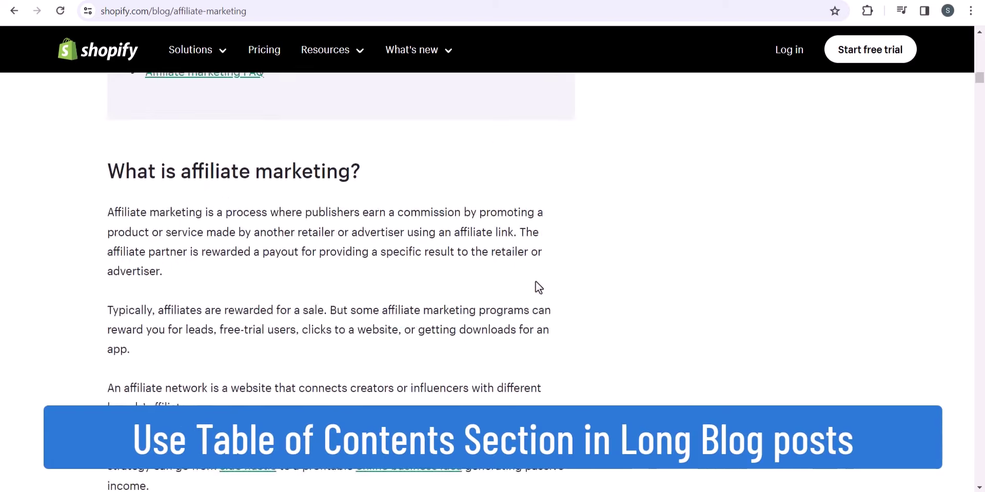
scroll(333, 157, "down", 1)
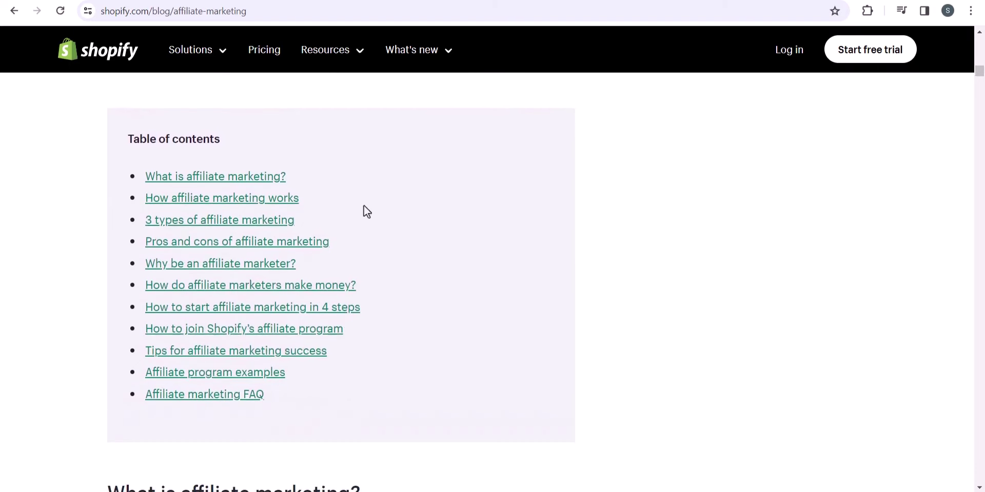
left_click(247, 220)
scroll(447, 202, "up", 20)
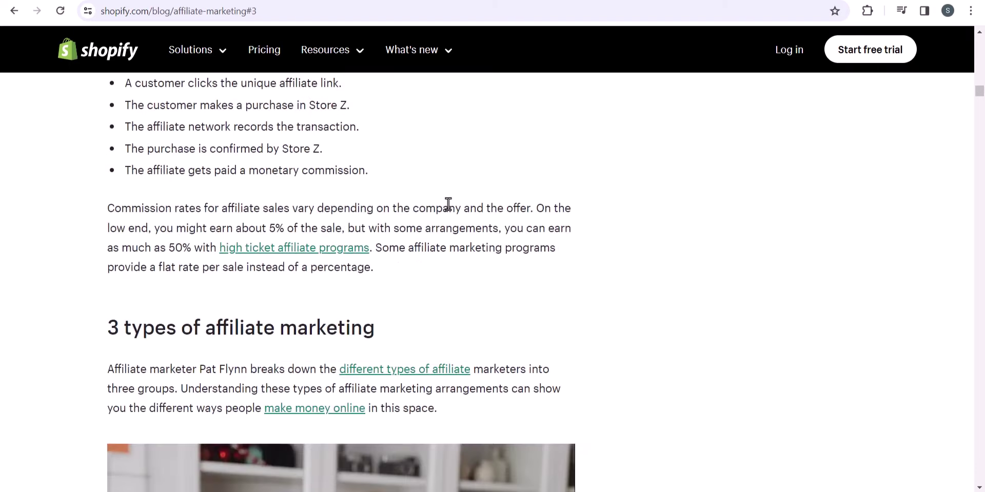
scroll(441, 213, "down", 8)
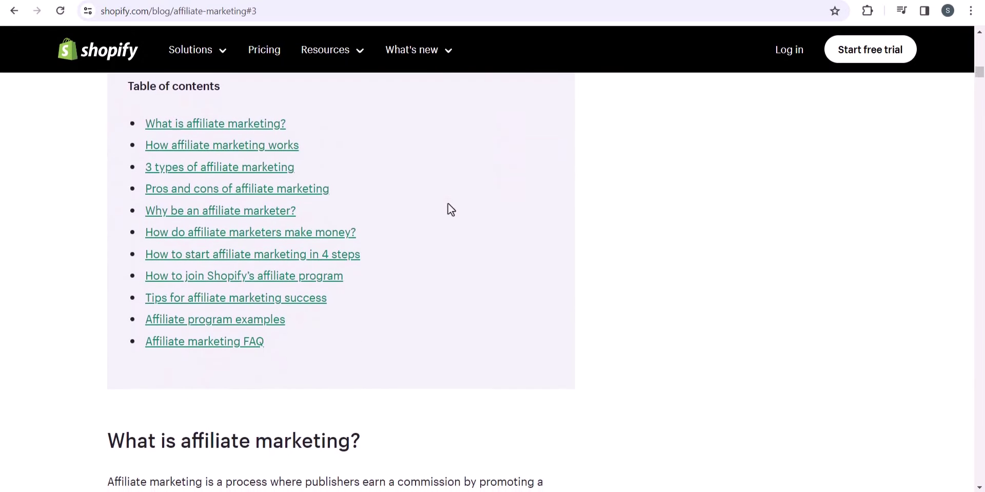
left_click(252, 265)
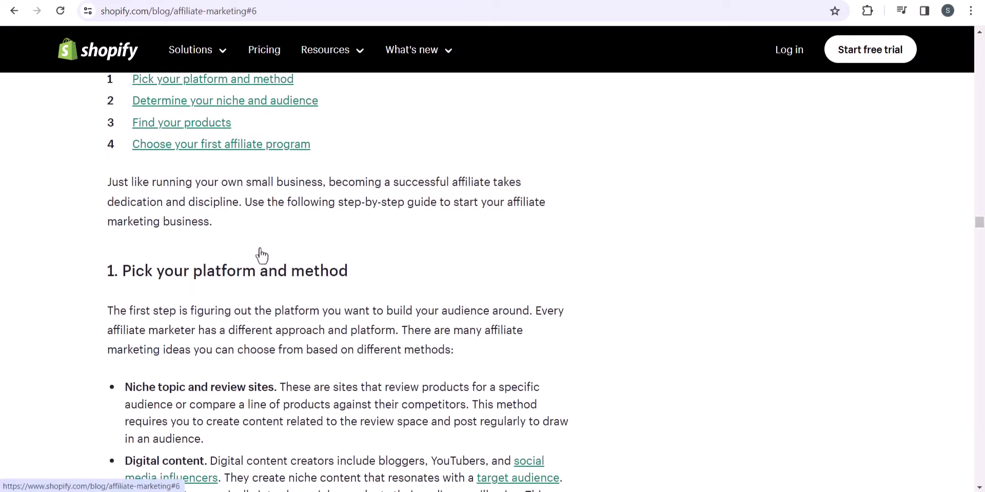
Examine how the focus keyword is used in the first paragraph of Shopify's article
scroll(976, 241, "up", 20)
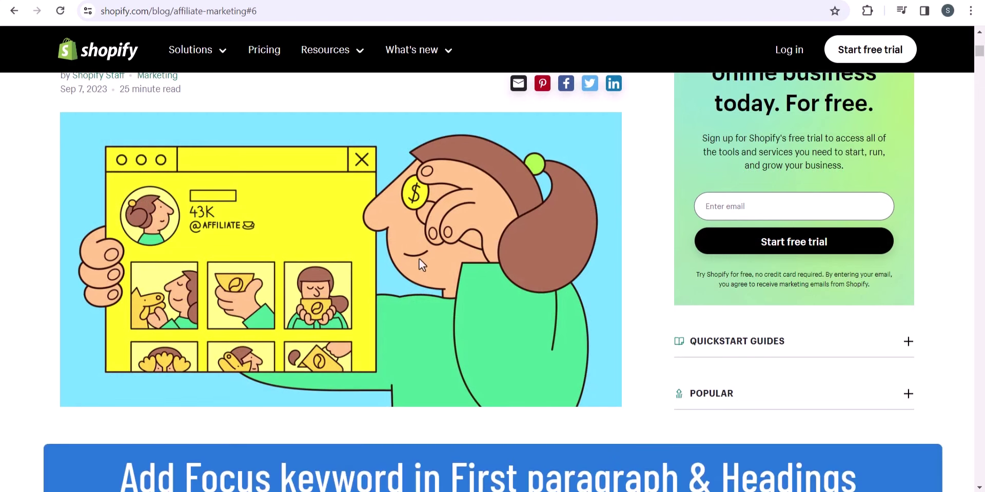
scroll(464, 302, "down", 1)
scroll(467, 303, "down", 1)
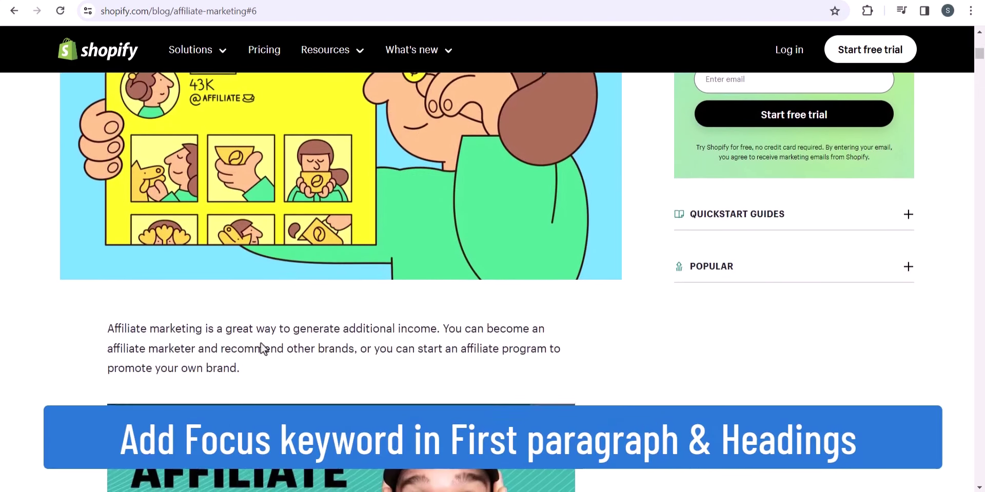
scroll(332, 313, "down", 2)
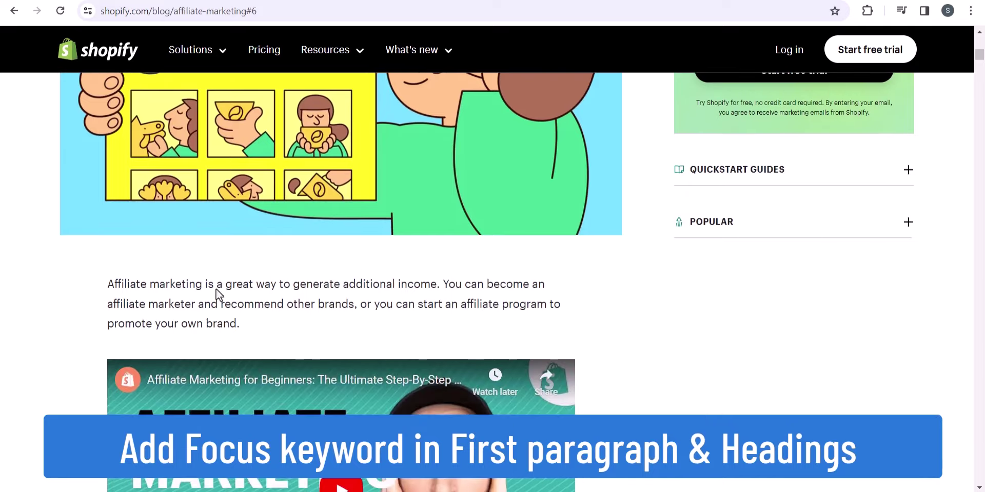
Examine the focus keyword in Shopify's introduction, table of contents and "What is affiliate marketing?" heading
mouse_move(114, 201)
left_mouse_down()
mouse_move(186, 225)
mouse_move(203, 201)
mouse_move(121, 207)
left_mouse_up()
left_click(202, 197)
scroll(325, 226, "down", 10)
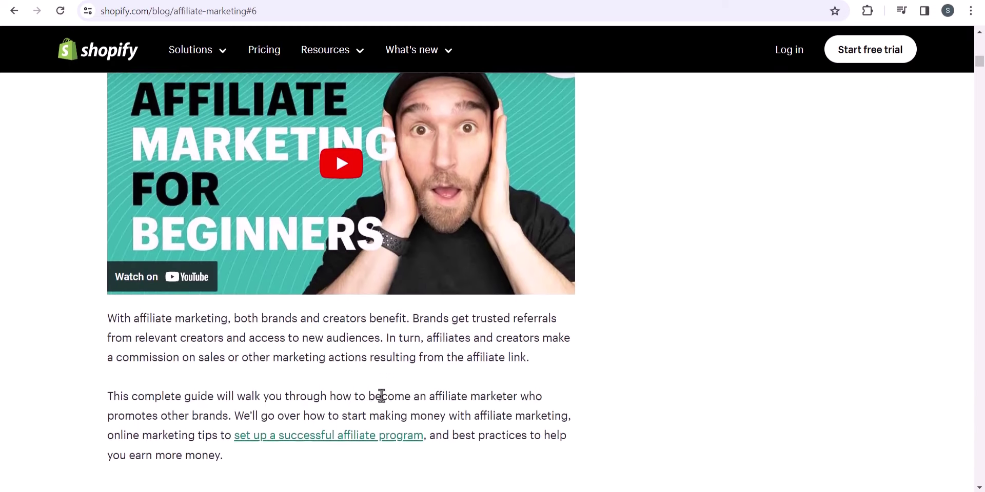
scroll(301, 278, "down", 8)
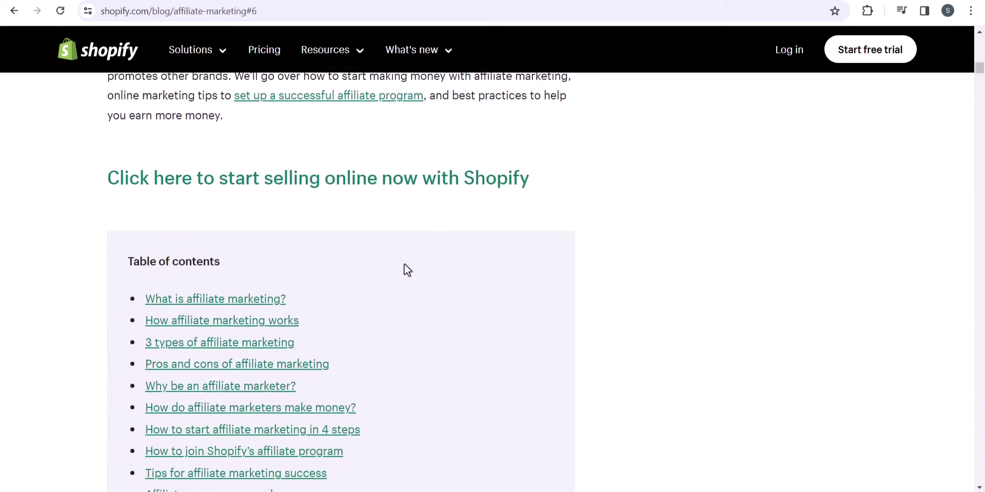
left_click_drag(198, 242, 288, 245)
left_click(288, 245)
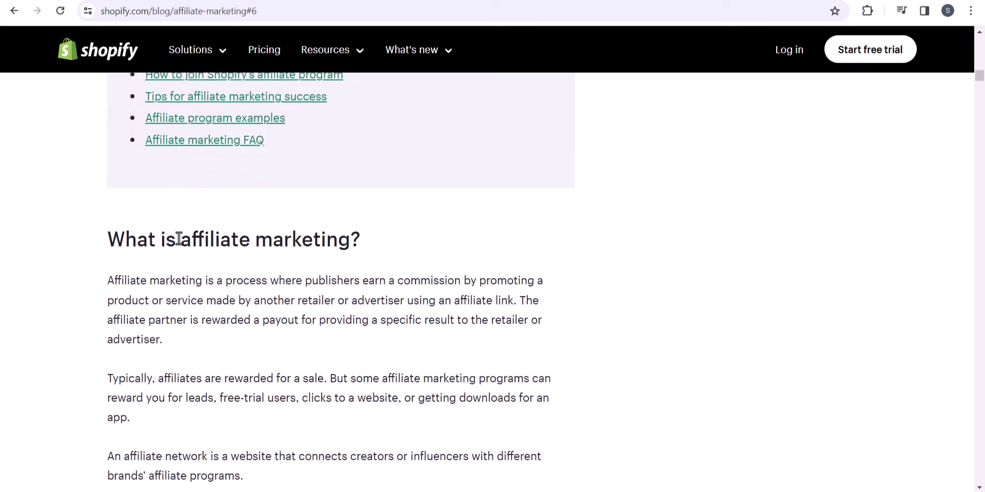
left_click_drag(176, 240, 354, 242)
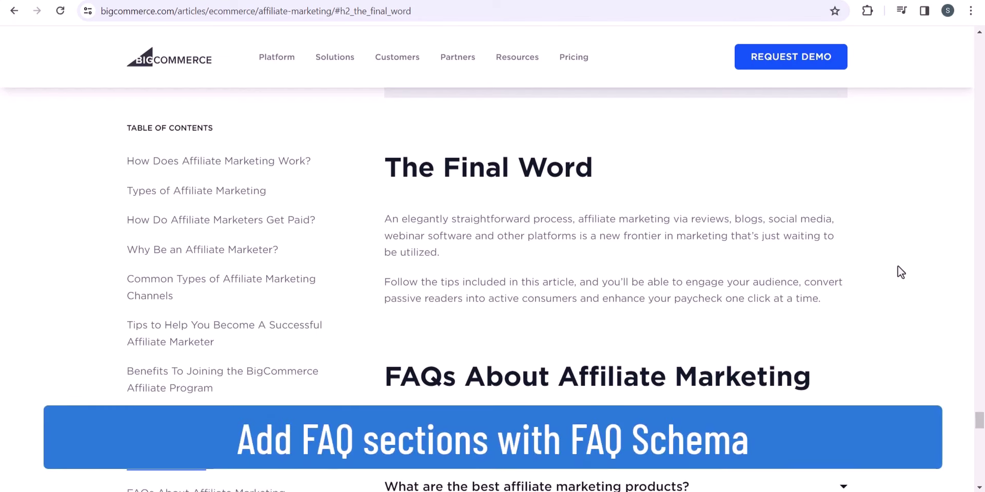
View the FAQ section of BigCommerce's article and the "People also ask" questions in the Google results for "what is affiliate marketing"
scroll(897, 267, "down", 3)
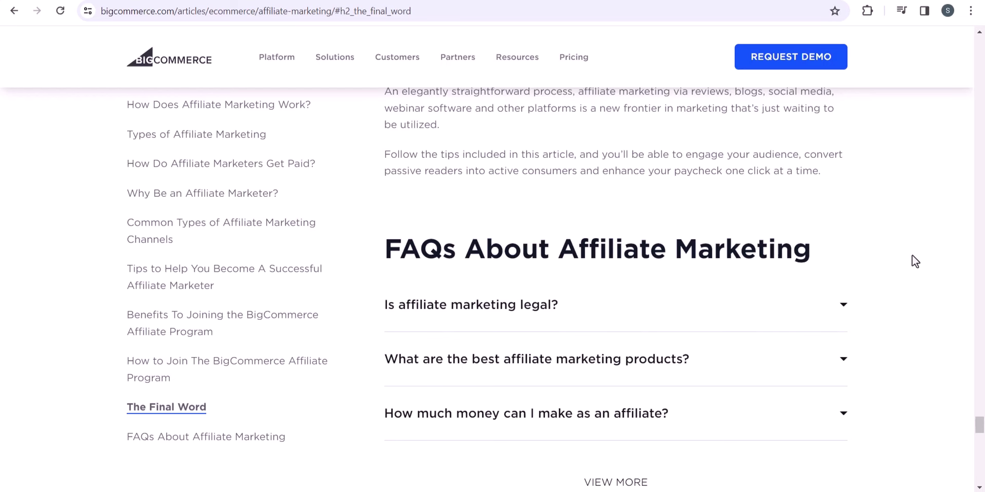
key("alt+Left")
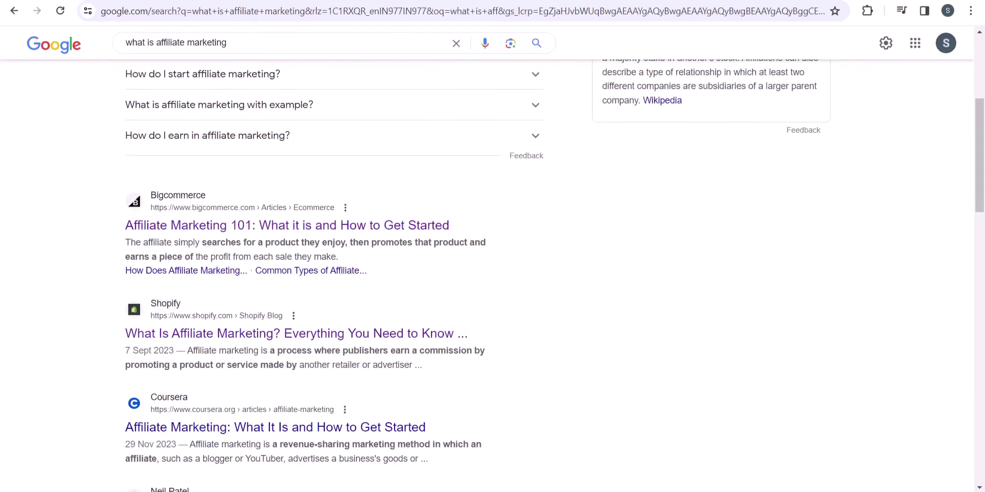
scroll(577, 325, "up", 5)
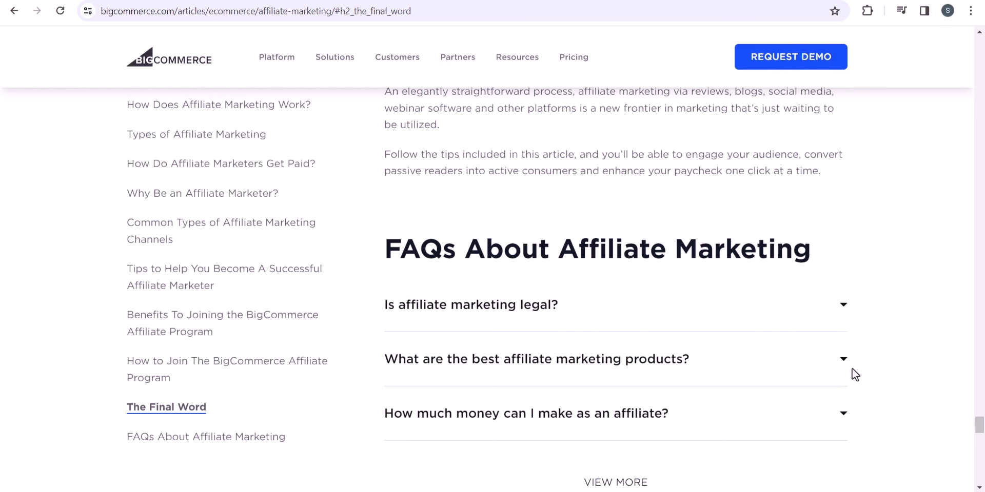
Expand and read the BigCommerce FAQ answers on the best affiliate marketing products and how much money an affiliate can make
left_click(713, 379)
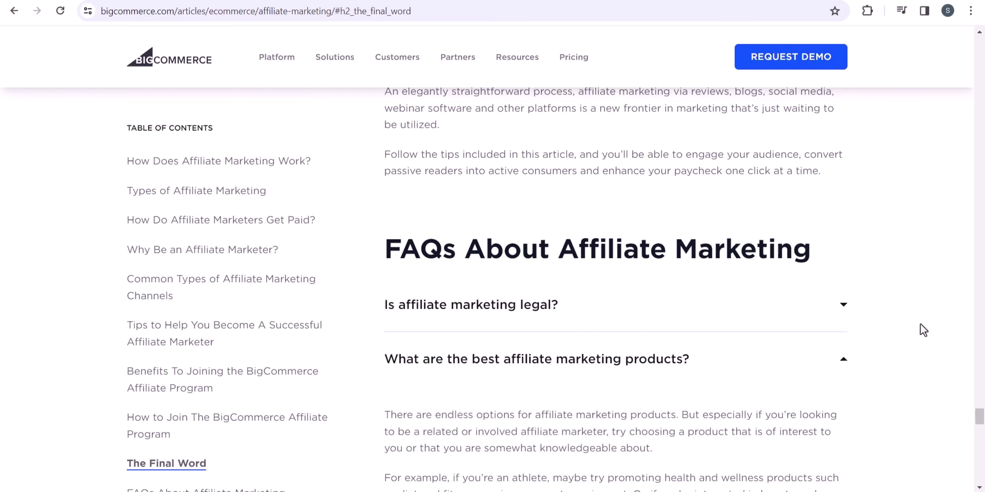
scroll(897, 346, "down", 3)
scroll(897, 346, "down", 3)
left_click(642, 380)
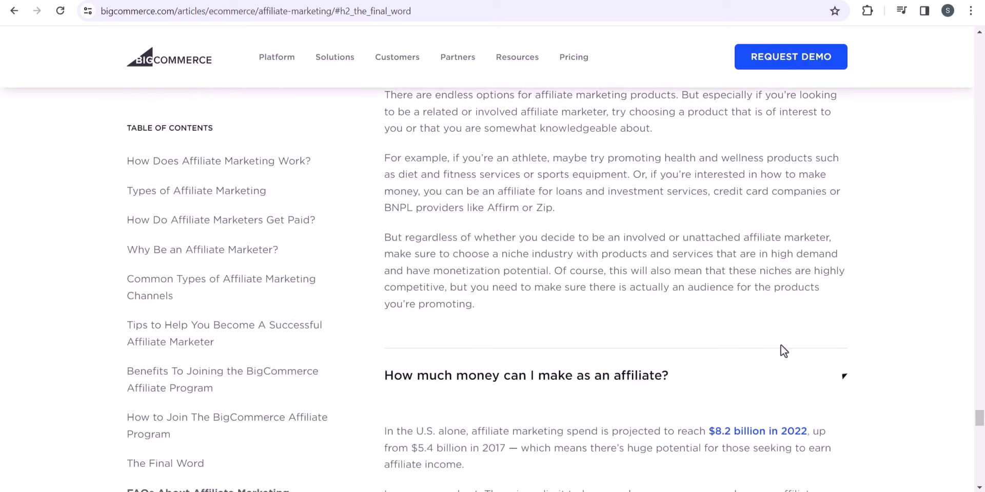
scroll(882, 330, "down", 2)
scroll(821, 287, "down", 3)
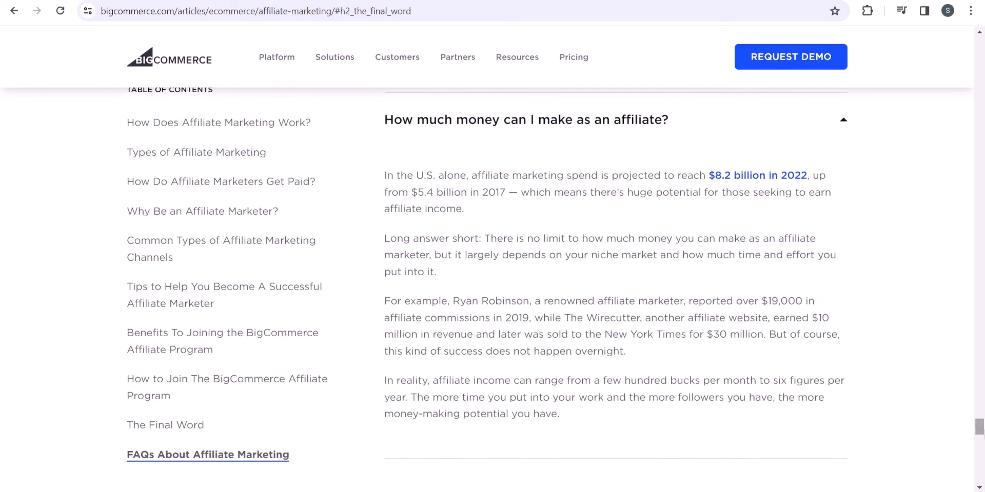
left_click_drag(979, 427, 979, 395)
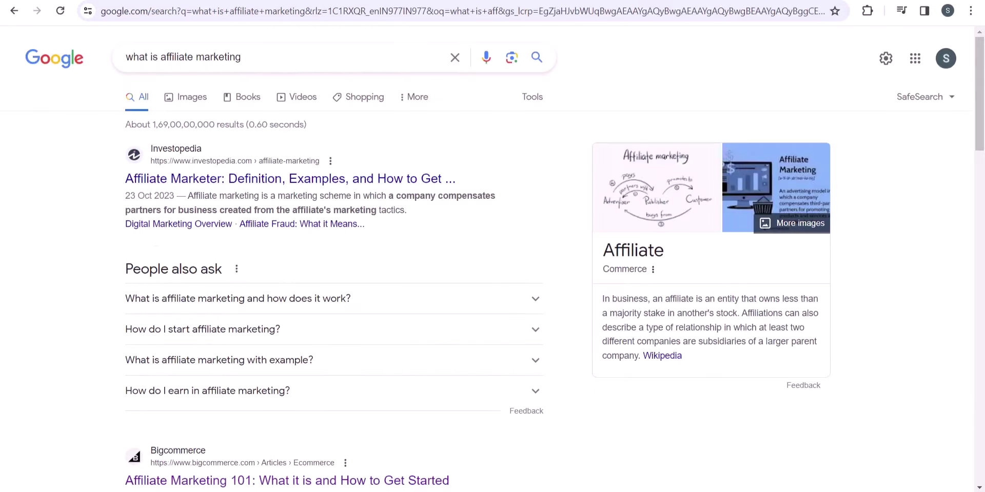
Examine the related searches further down the Google results for "what is affiliate marketing"
key("alt+Left")
scroll(520, 310, "down", 6)
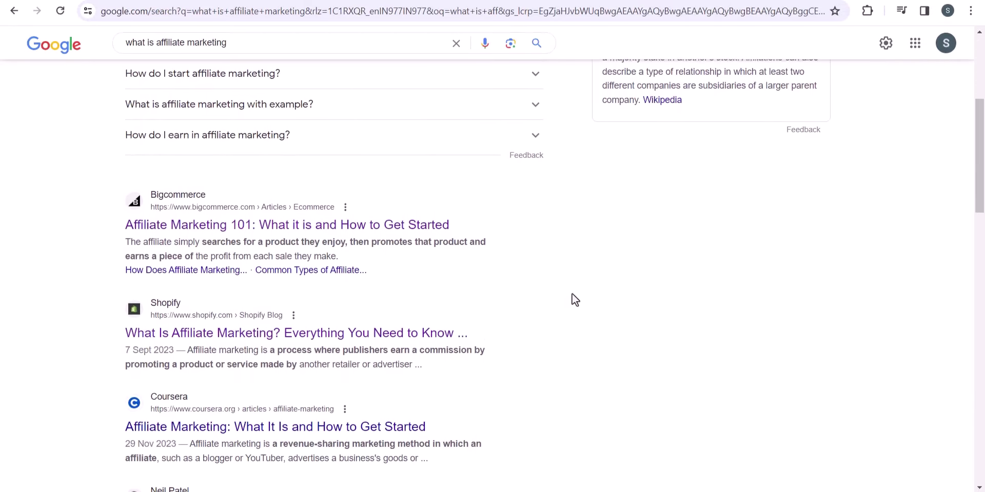
scroll(588, 301, "down", 12)
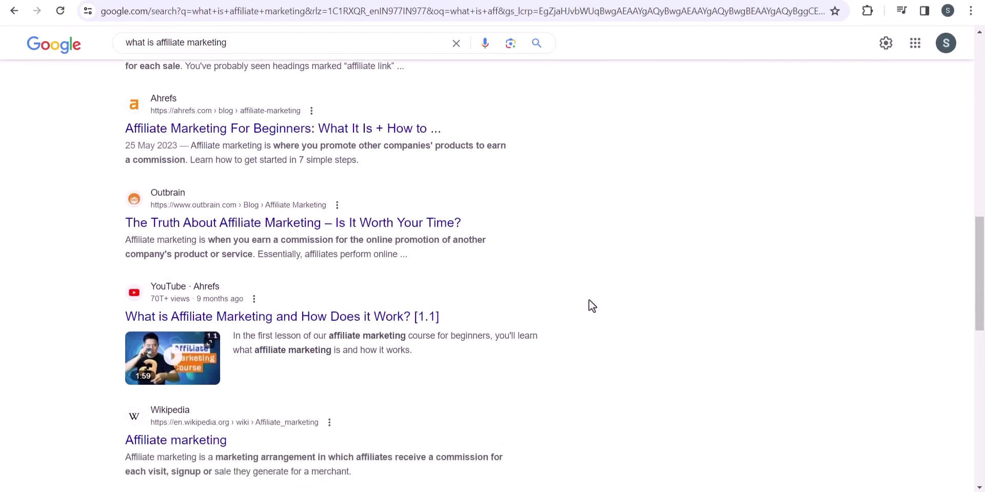
scroll(588, 301, "down", 4)
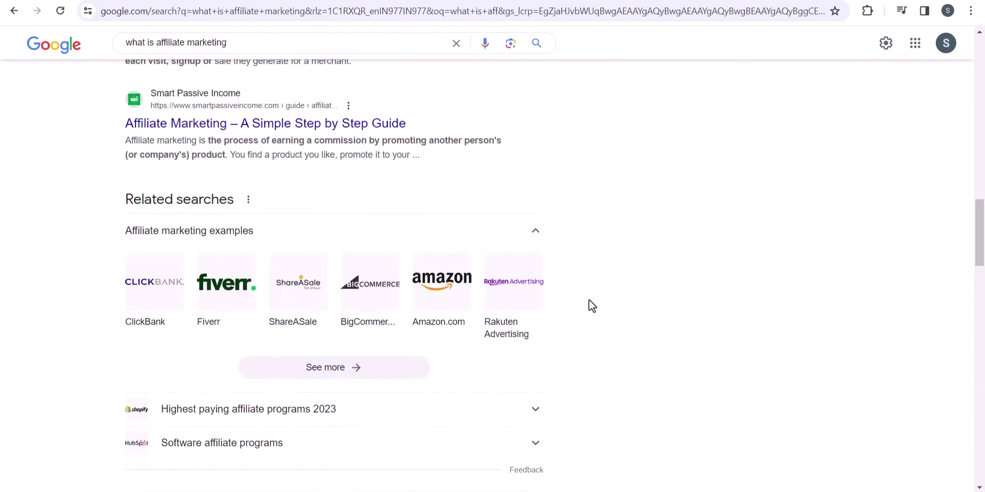
scroll(589, 301, "down", 3)
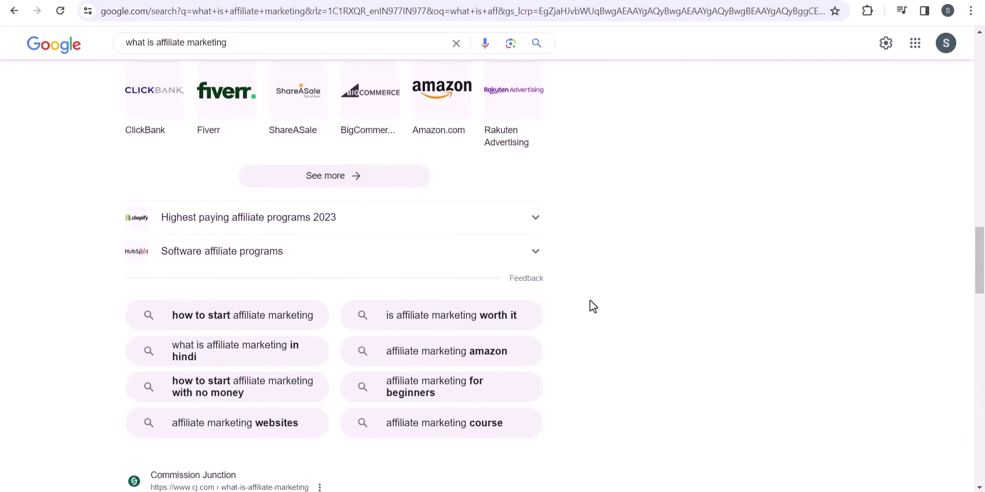
scroll(621, 301, "up", 20)
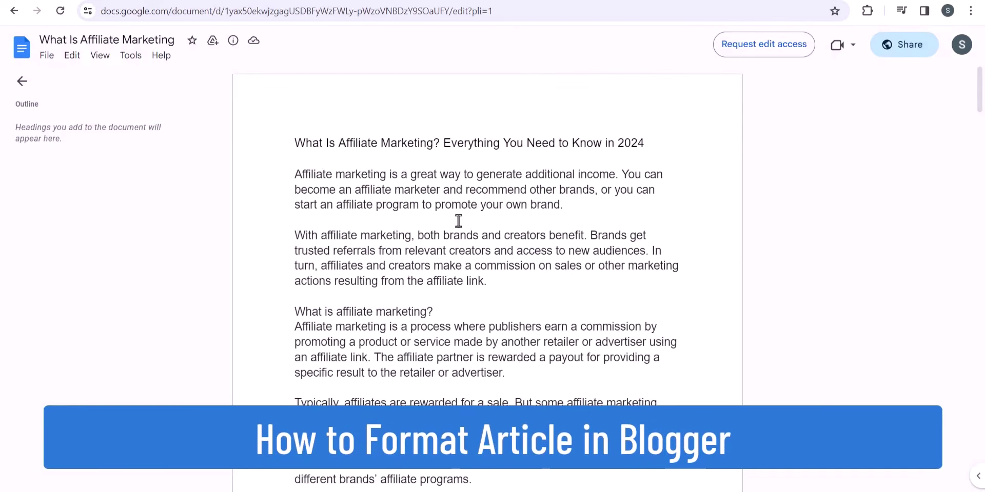
Replace the Blogger post title with "What Is Affiliate Marketing? Everything You Need to Know in 2024" copied from the Google Docs article
double_click(330, 143)
right_click(333, 142)
left_click_drag(291, 143, 658, 147)
key("ctrl+c")
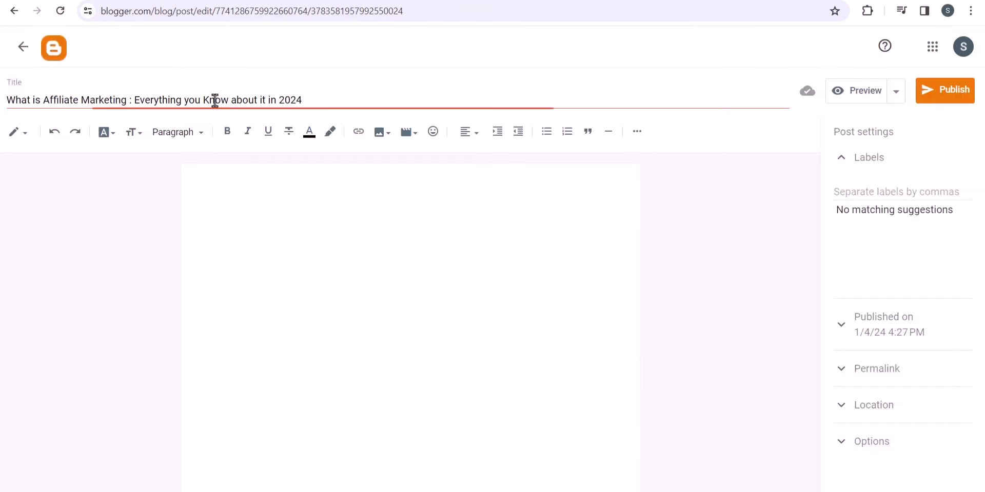
triple_click(215, 100)
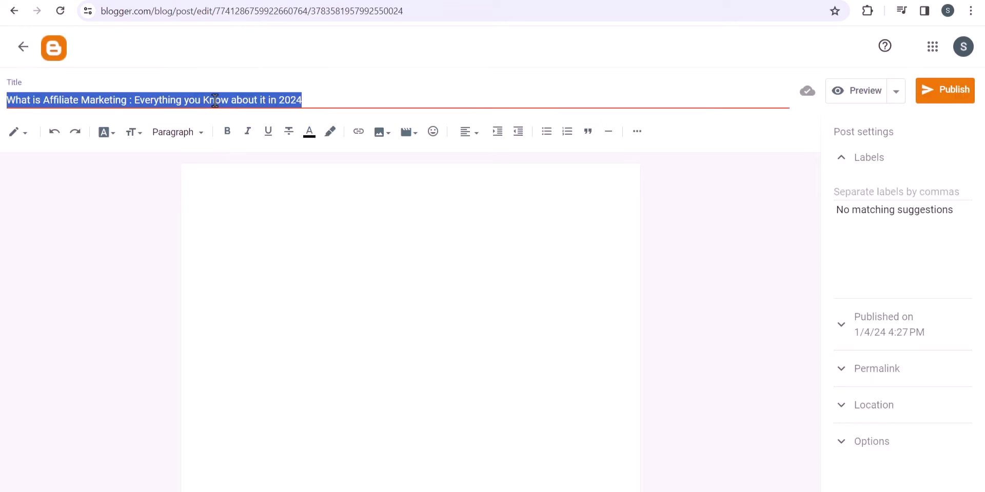
key("ctrl+v")
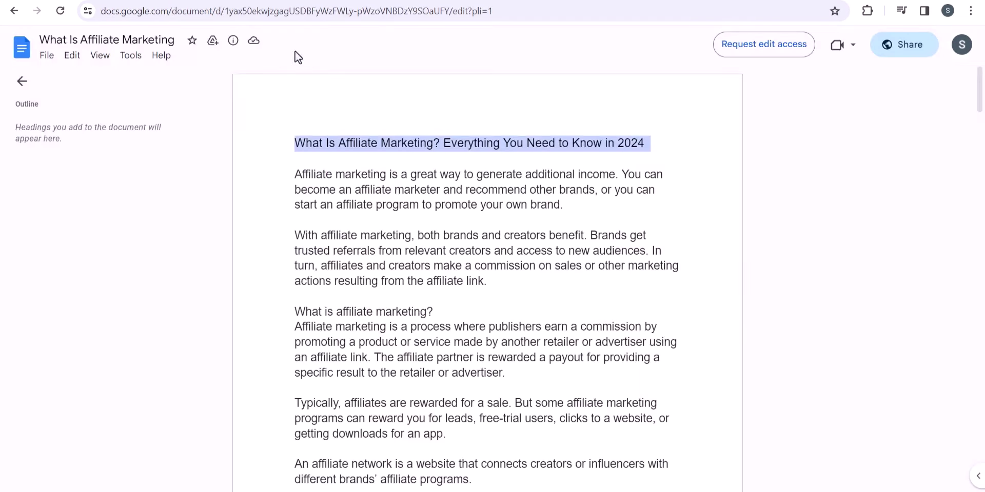
Copy the two introductory paragraphs from the Google Docs article and paste them as plain text into the Blogger post body
left_click_drag(495, 282, 293, 174)
right_click(313, 180)
left_click(334, 199)
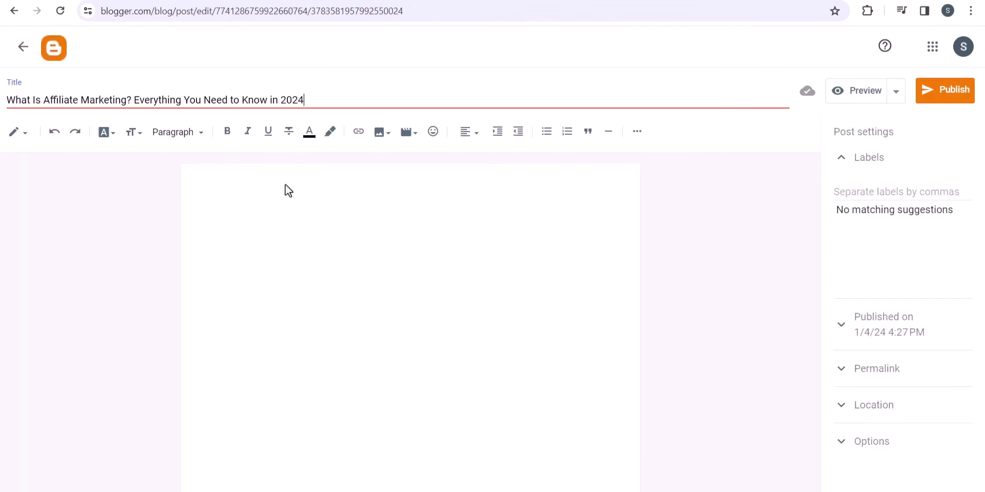
left_click(196, 200)
right_click(202, 194)
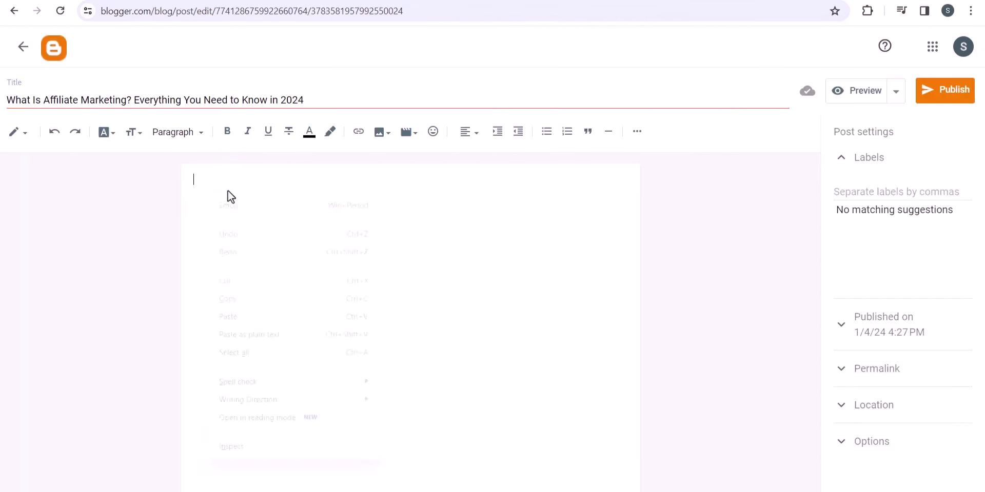
left_click(250, 331)
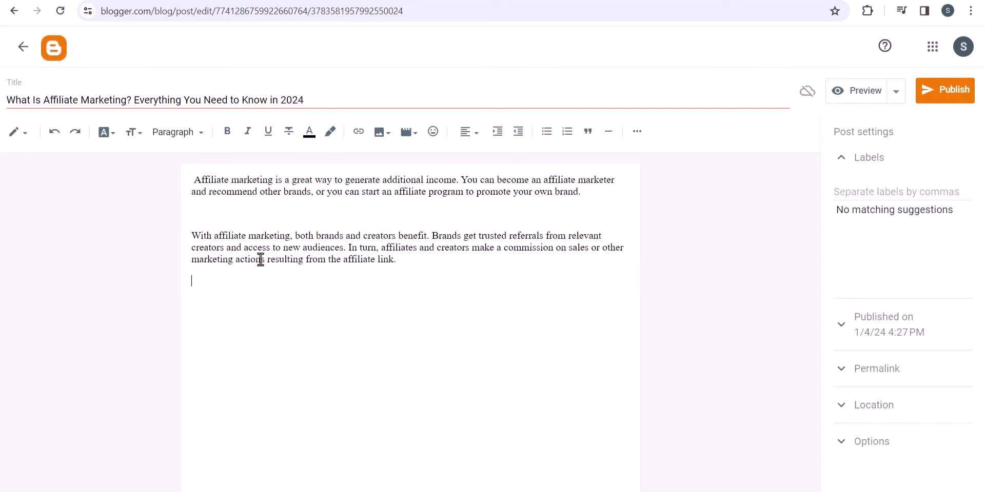
Remove the extra blank line between the two introductory paragraphs and tidy the line ending after the second
key("BackSpace")
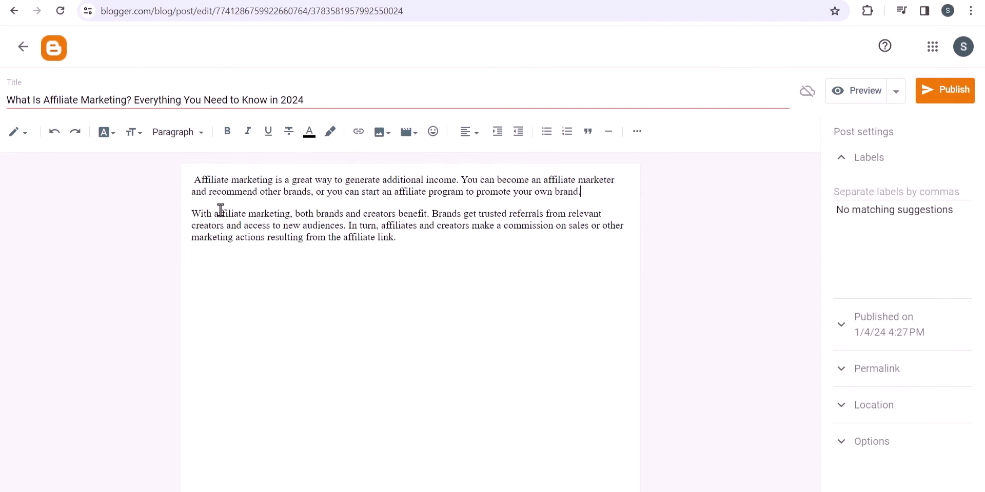
left_click(415, 241)
key("Return")
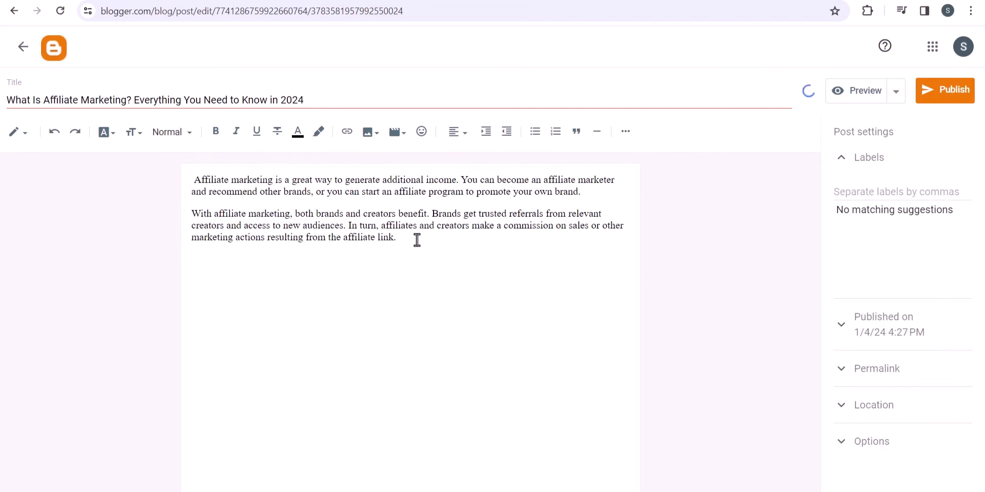
key("BackSpace")
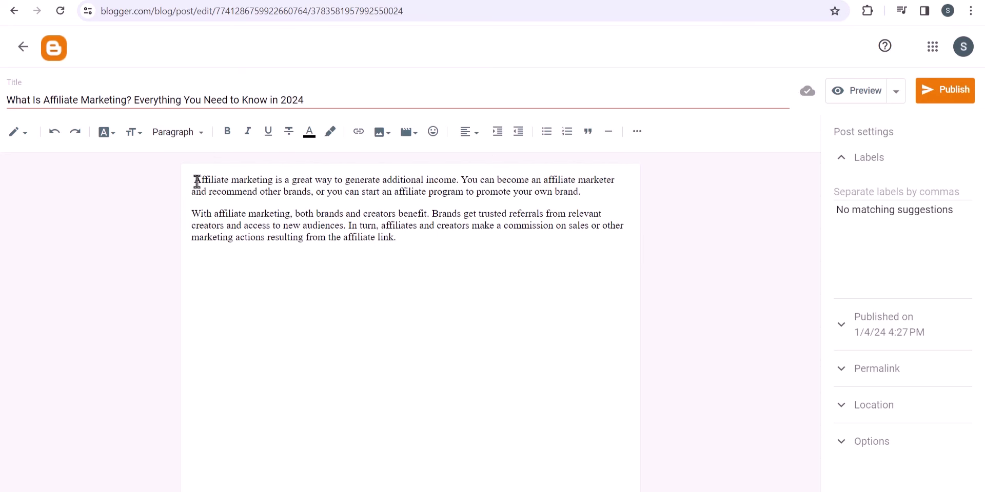
Make the opening words "Affiliate marketing" in the first paragraph bold
left_click_drag(193, 182, 275, 184)
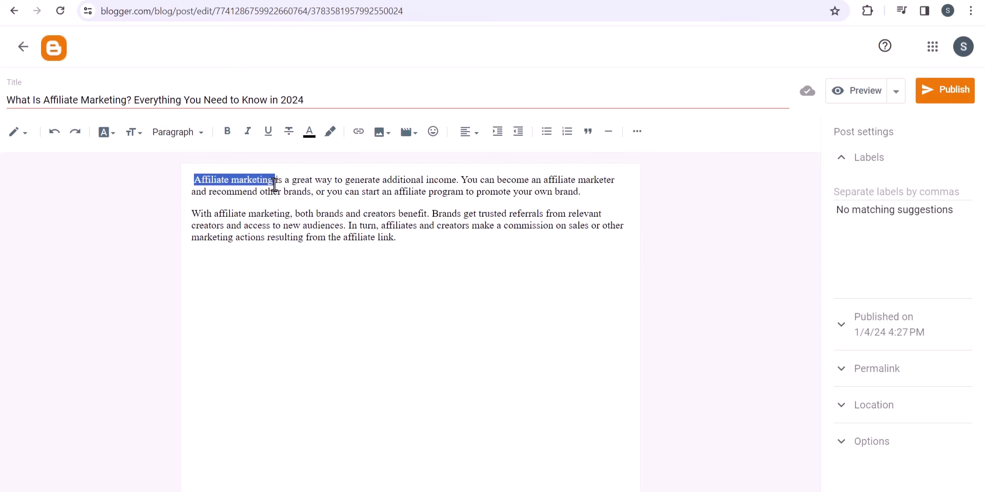
left_click(226, 134)
left_click(440, 248)
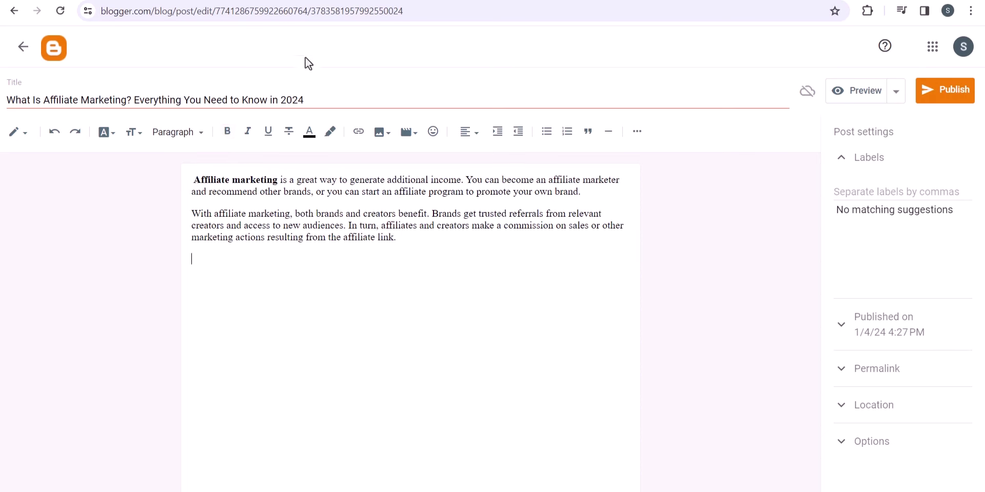
Copy the heading "What is affiliate marketing?" from the Google Docs article and paste it below the introduction in the Blogger post
key("ctrl+Tab")
left_click_drag(434, 312, 289, 319)
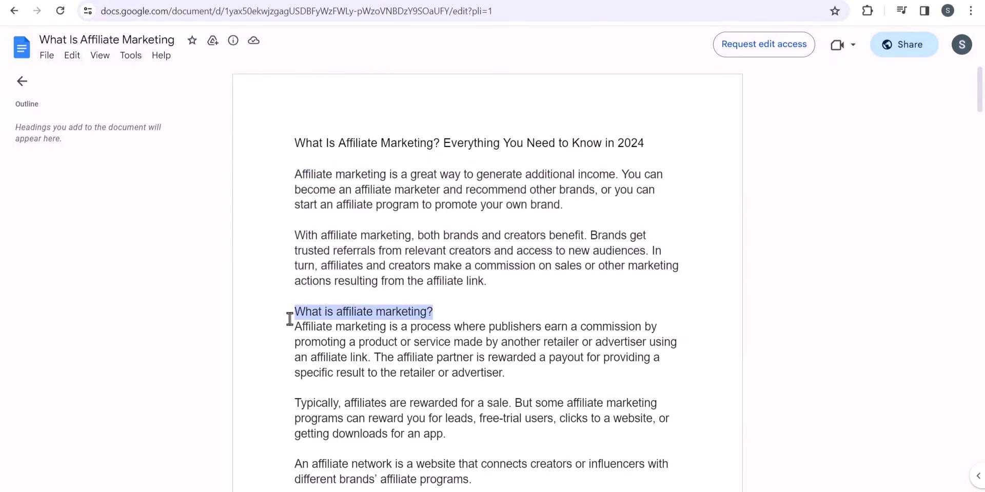
key("ctrl+Tab")
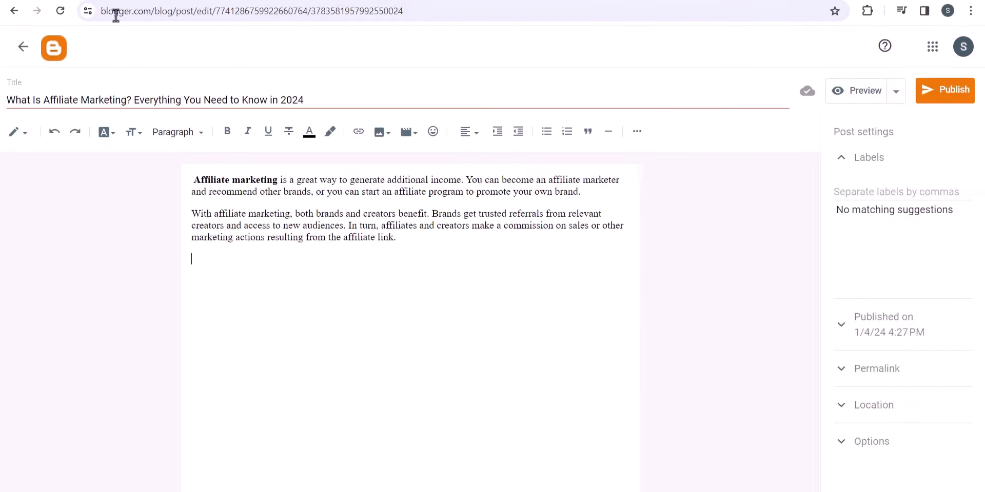
right_click(201, 262)
left_click(270, 161)
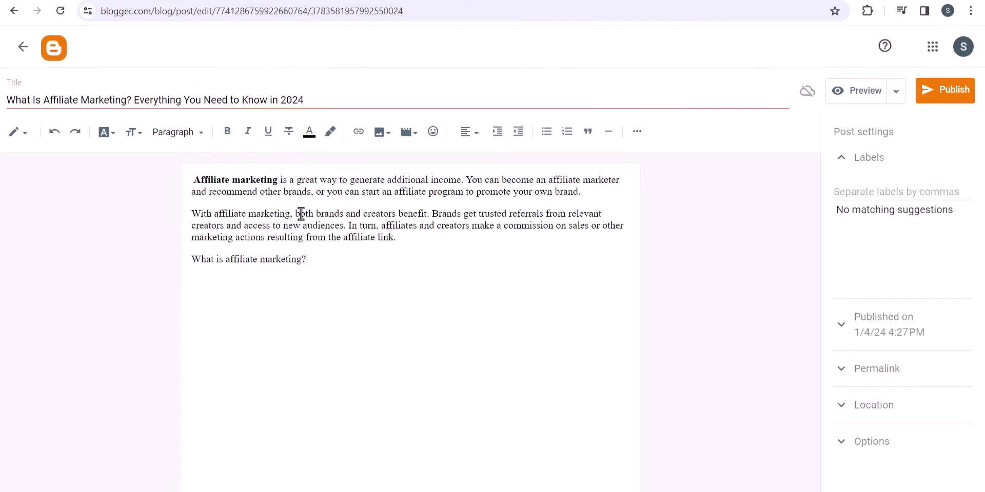
Apply the Heading style to "What is affiliate marketing?" and set the line beneath it to Normal
triple_click(220, 260)
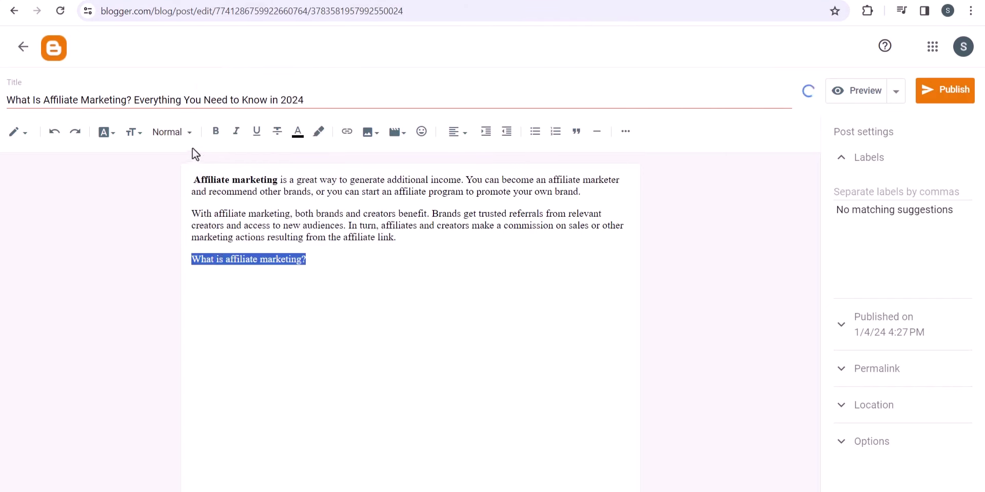
left_click(174, 135)
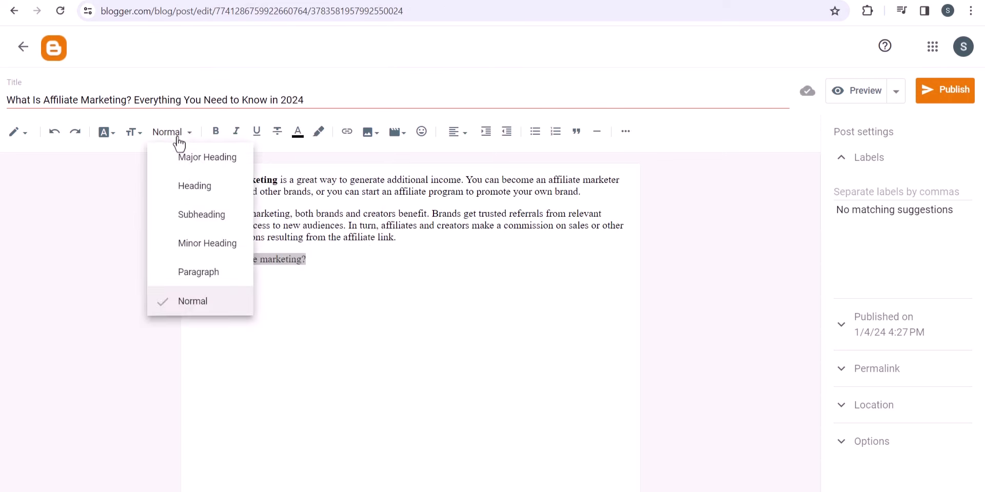
left_click(208, 187)
left_click(401, 265)
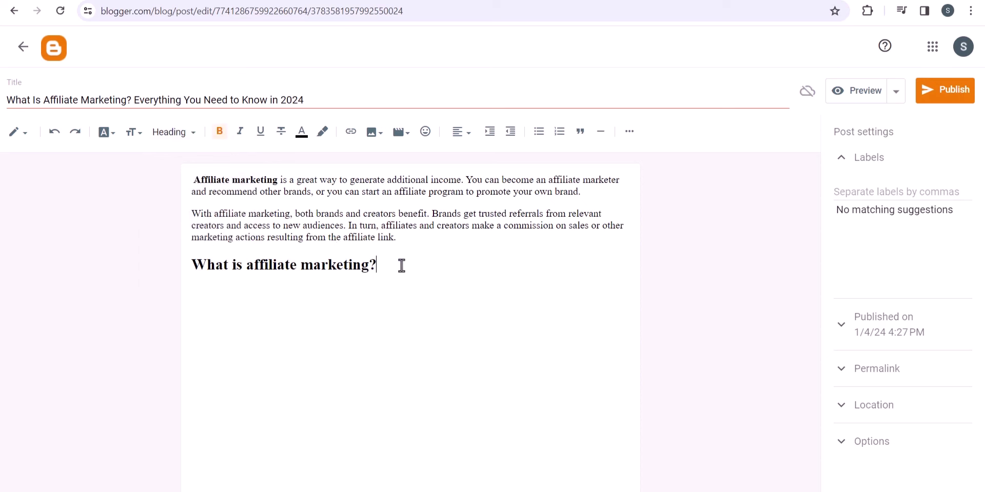
left_click(164, 132)
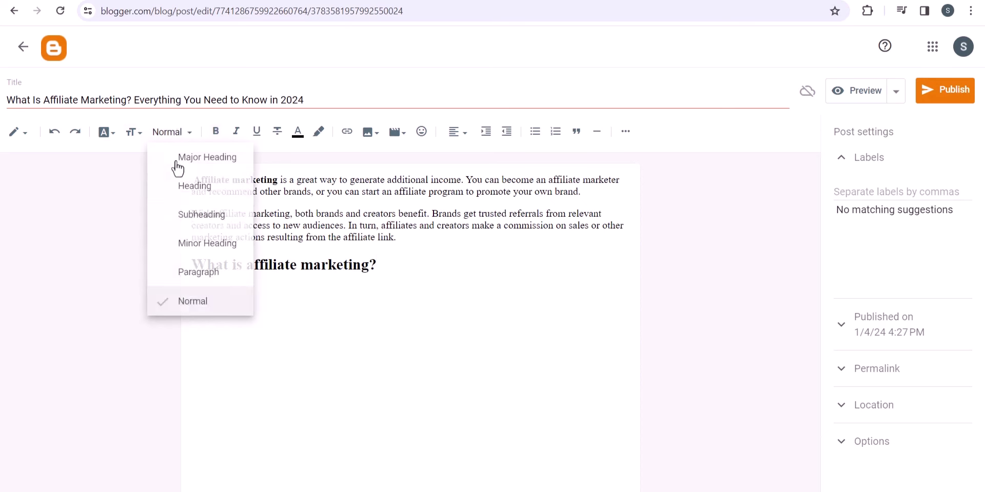
left_click(210, 297)
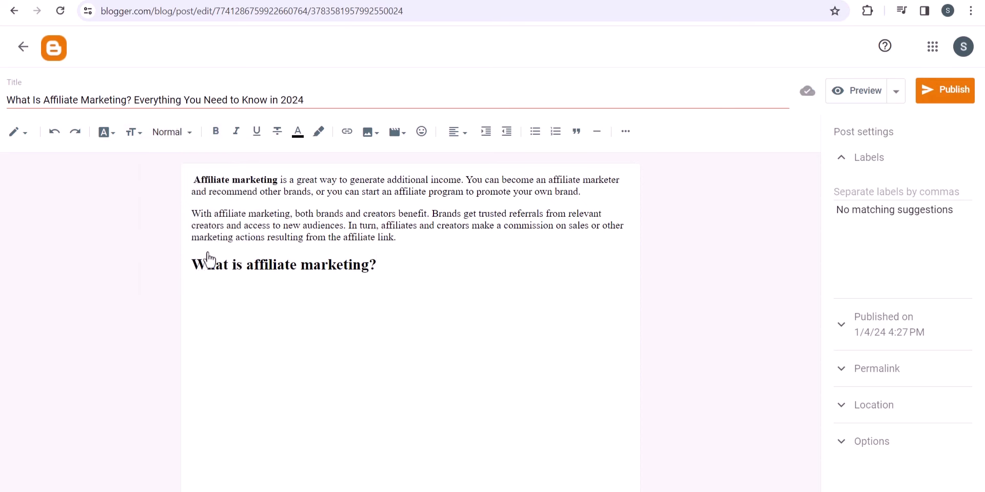
Copy the four paragraphs under "What is affiliate marketing?" from the Google Docs article and paste them below that heading in the Blogger post
left_click(172, 132)
left_click(184, 271)
key("alt+Tab")
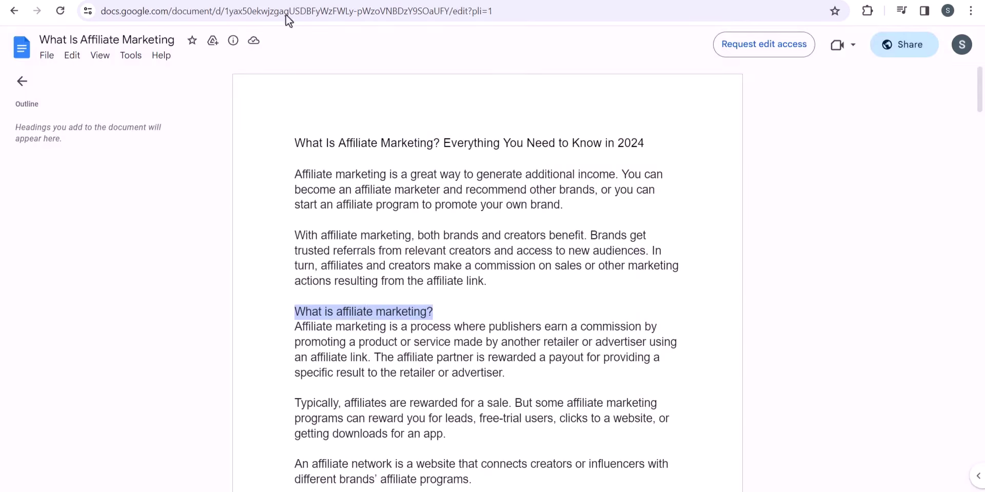
scroll(362, 299, "down", 4)
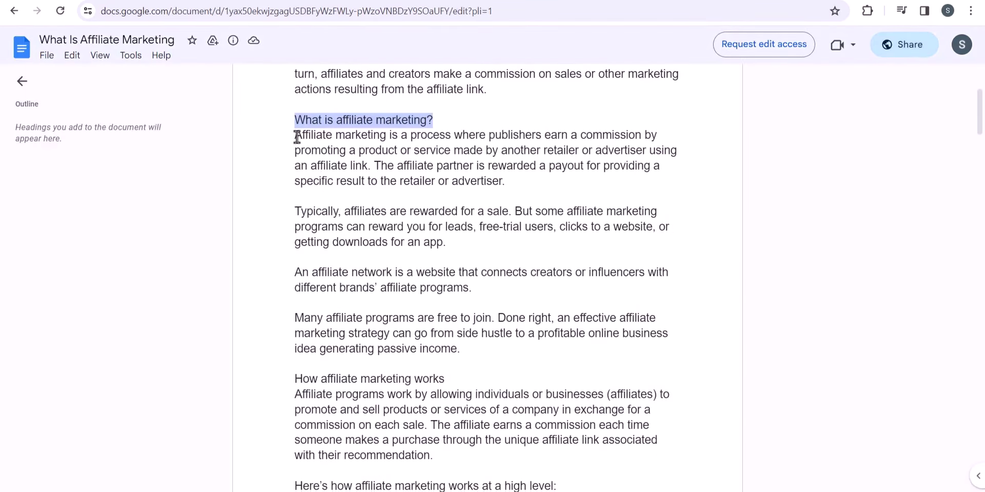
left_click_drag(297, 136, 482, 348)
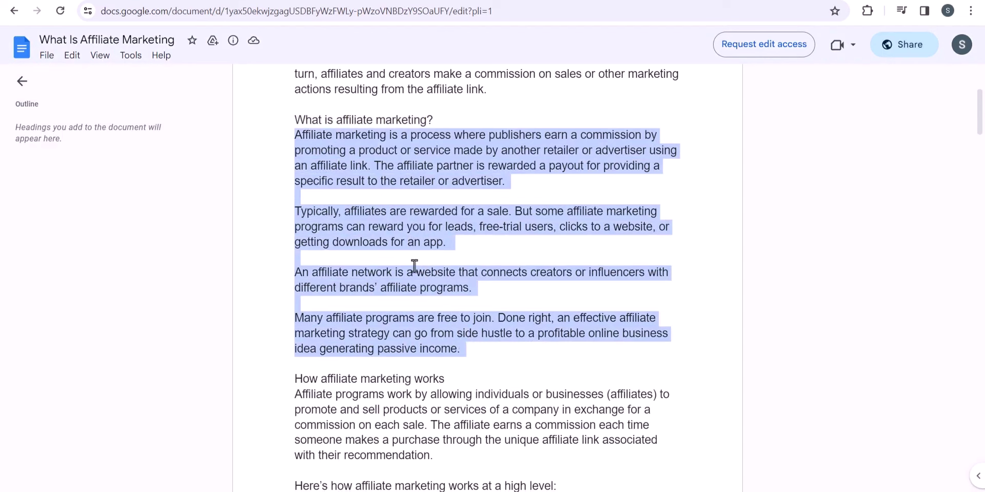
key("alt+Tab")
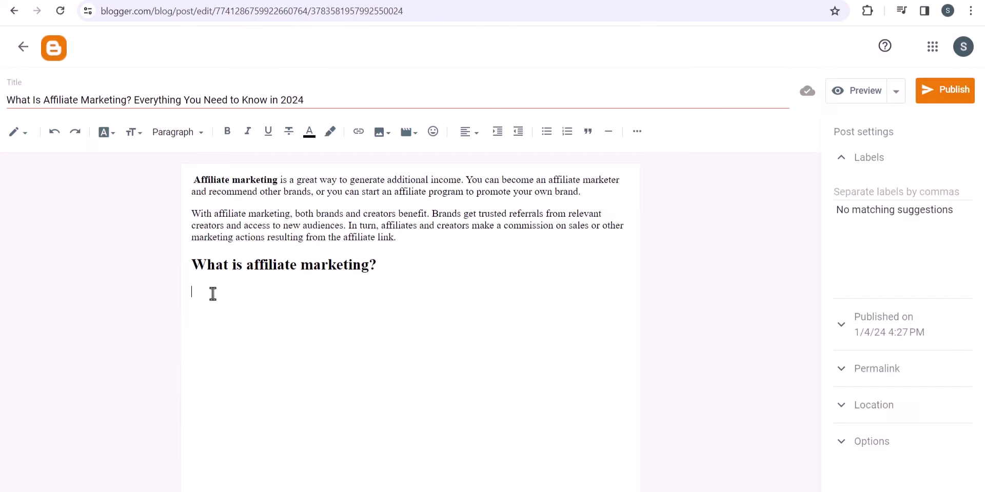
right_click(213, 295)
left_click(290, 174)
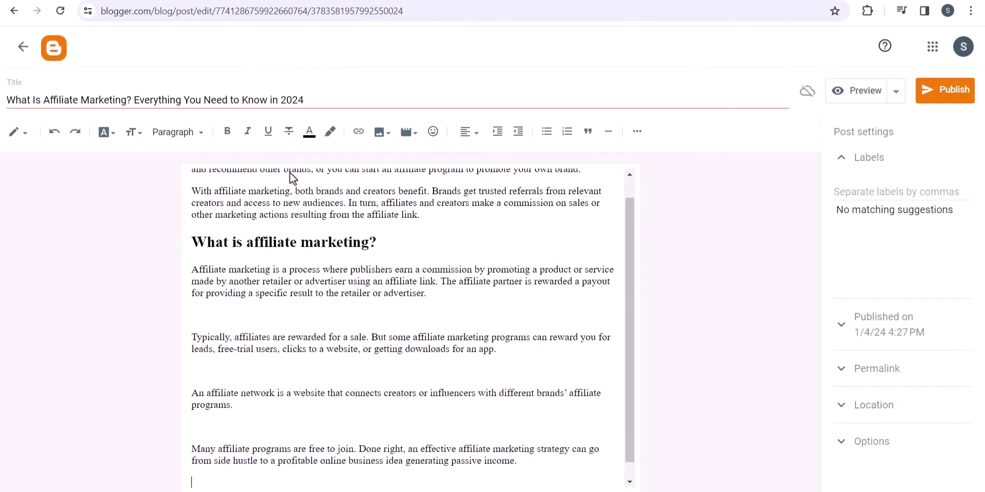
Remove the extra blank lines between the four paragraphs under "What is affiliate marketing?"
key("BackSpace")
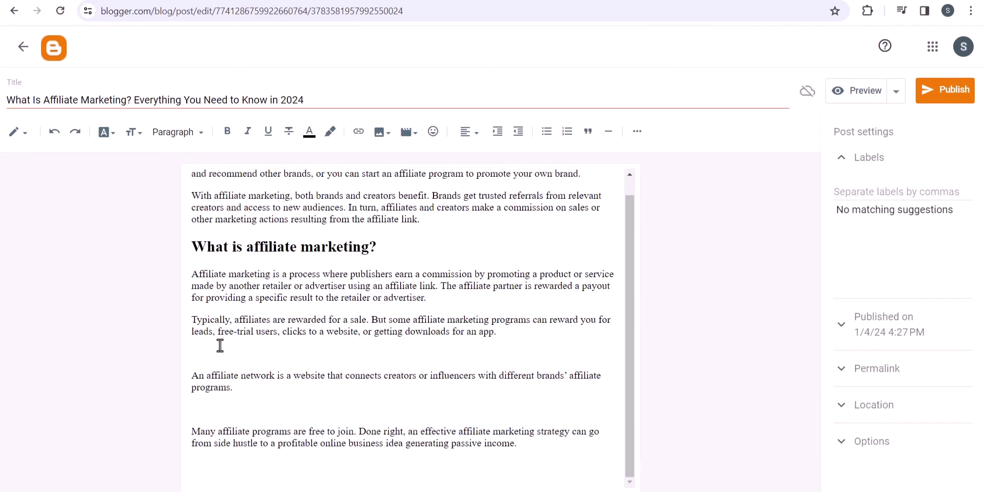
key("BackSpace")
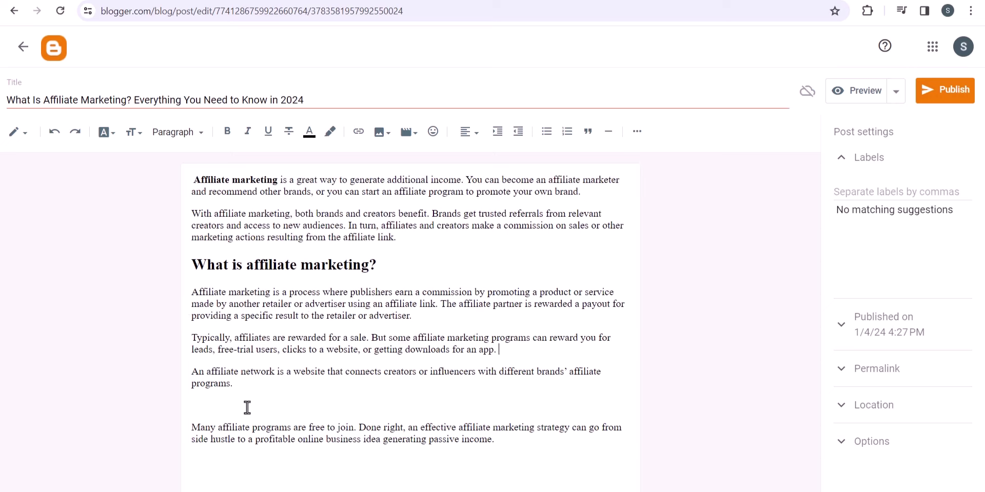
key("BackSpace")
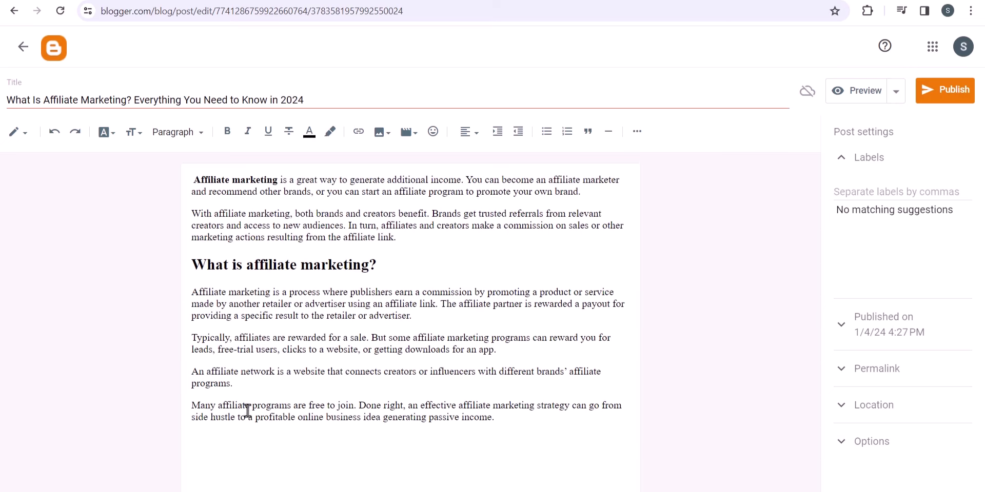
Copy the heading "How affiliate marketing works" from the Google Docs article and paste it below the last paragraph in the Blogger post
left_click(234, 447)
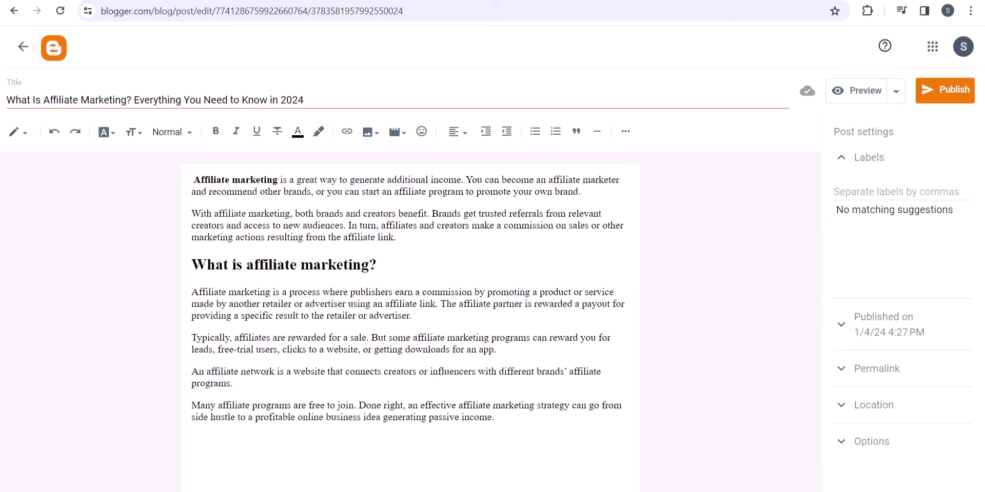
key("alt+Tab")
scroll(386, 276, "down", 3)
scroll(385, 275, "down", 1)
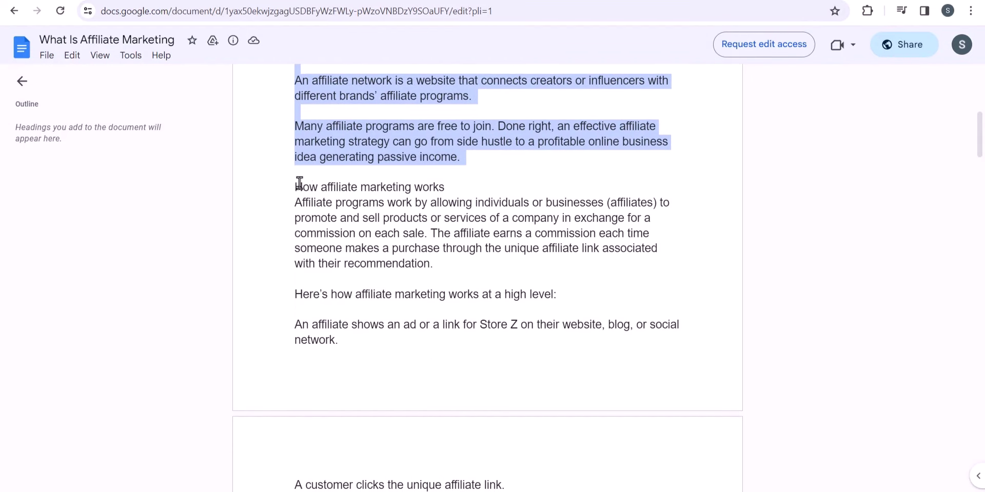
left_click_drag(291, 185, 451, 187)
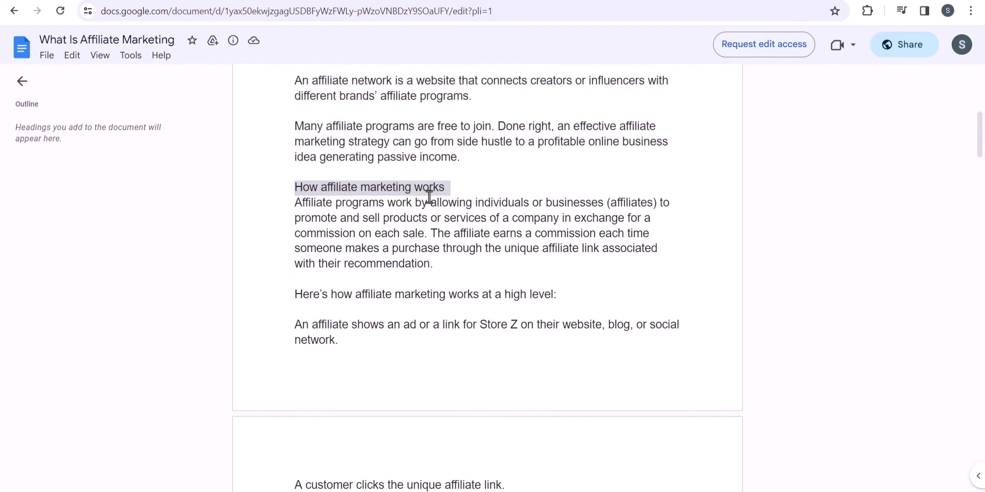
left_click(440, 184)
right_click(438, 185)
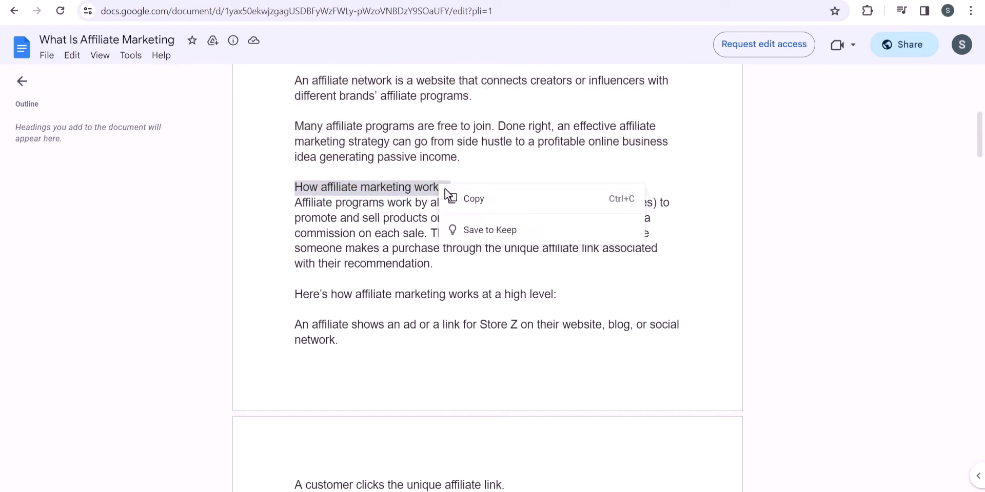
left_click(472, 198)
key("alt+Tab")
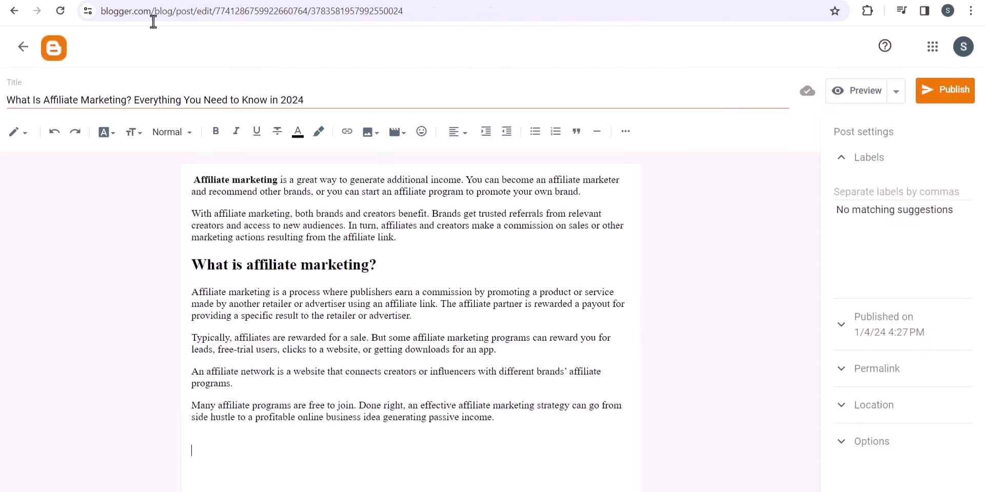
right_click(207, 445)
left_click(305, 322)
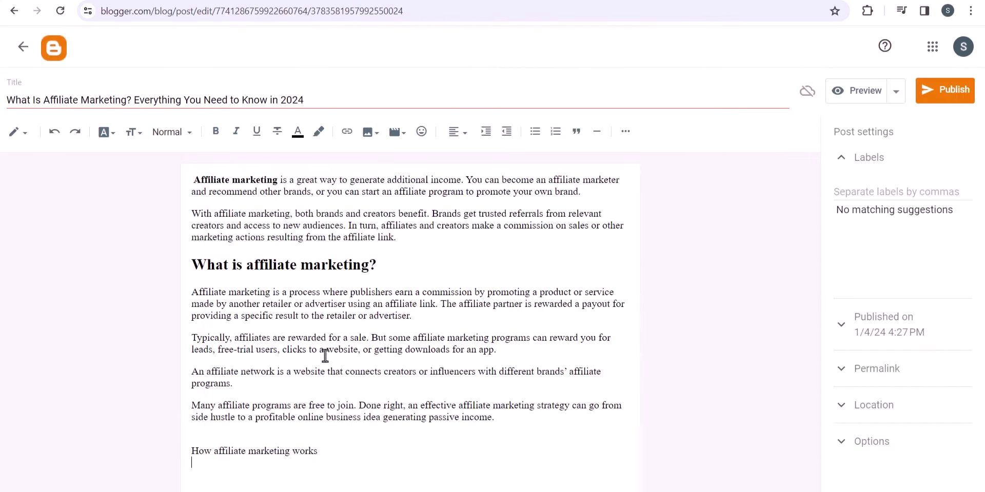
Apply the Heading style to "How affiliate marketing works" and remove the blank line above it
triple_click(279, 451)
left_click(174, 134)
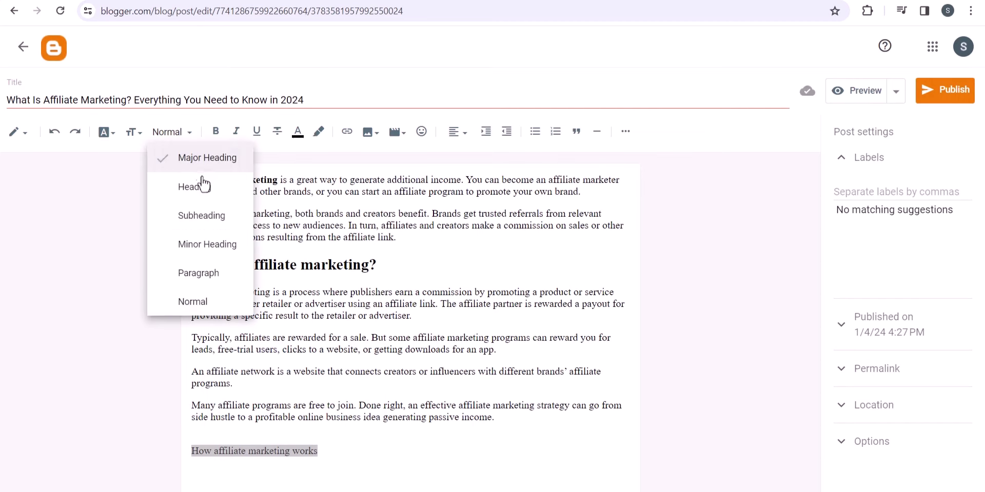
left_click(192, 184)
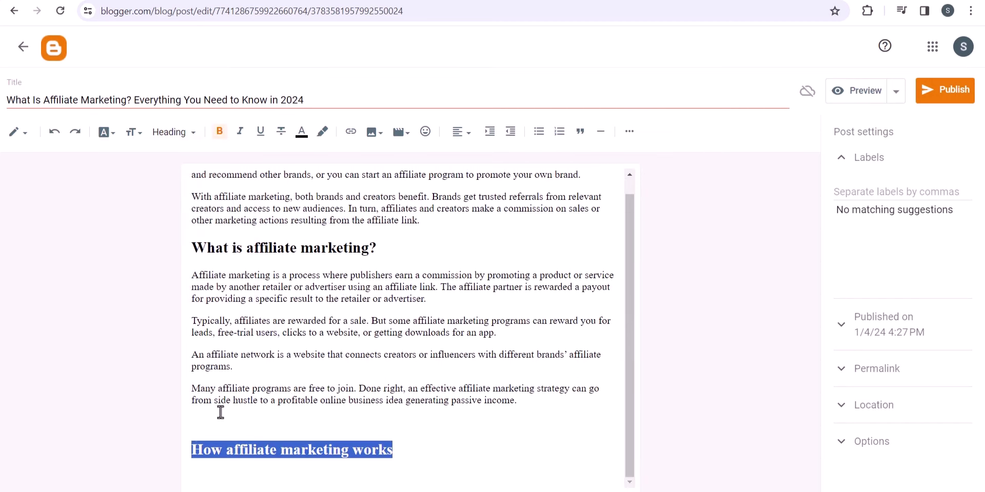
left_click(220, 413)
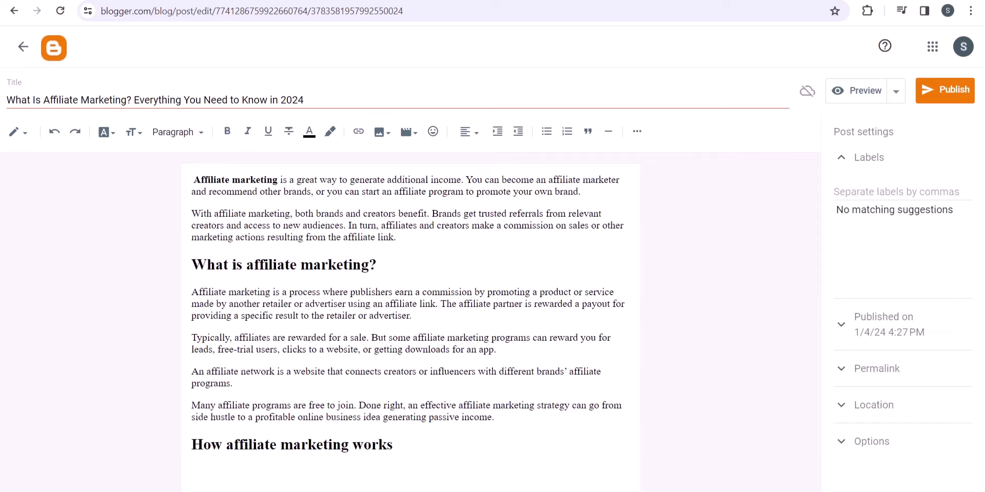
Copy the "Affiliate programs work by allowing" paragraph from Google Docs, paste it under "How affiliate marketing works" in Blogger and start a new line
key("alt+Tab")
left_click(302, 186)
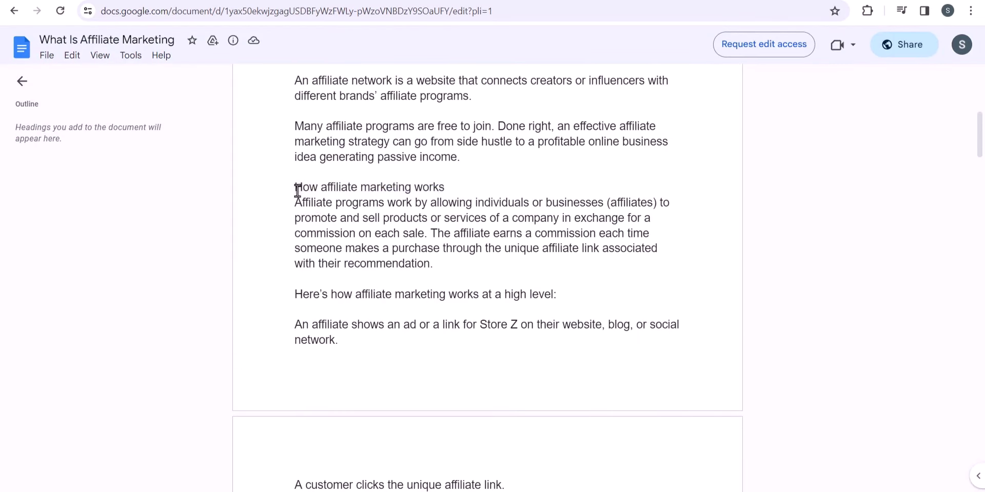
left_click_drag(297, 201, 424, 270)
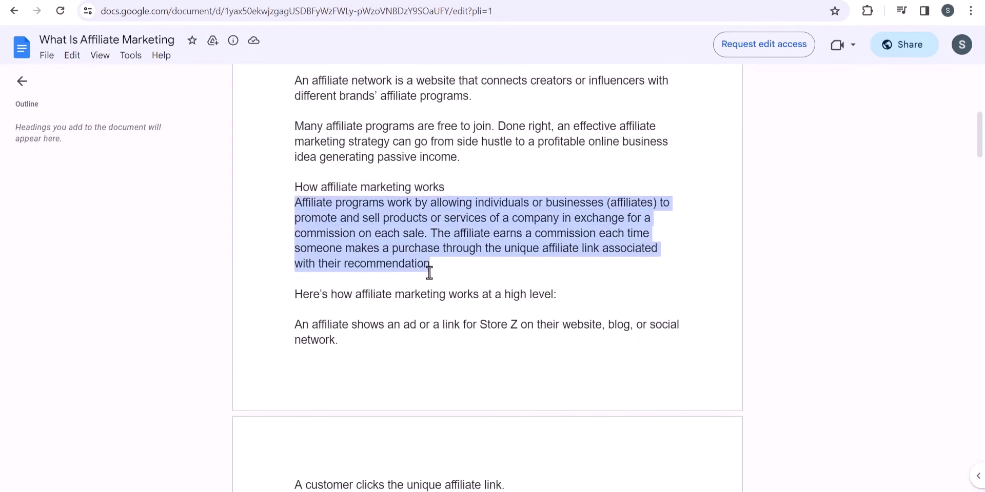
right_click(390, 249)
left_click(390, 263)
key("alt+Tab")
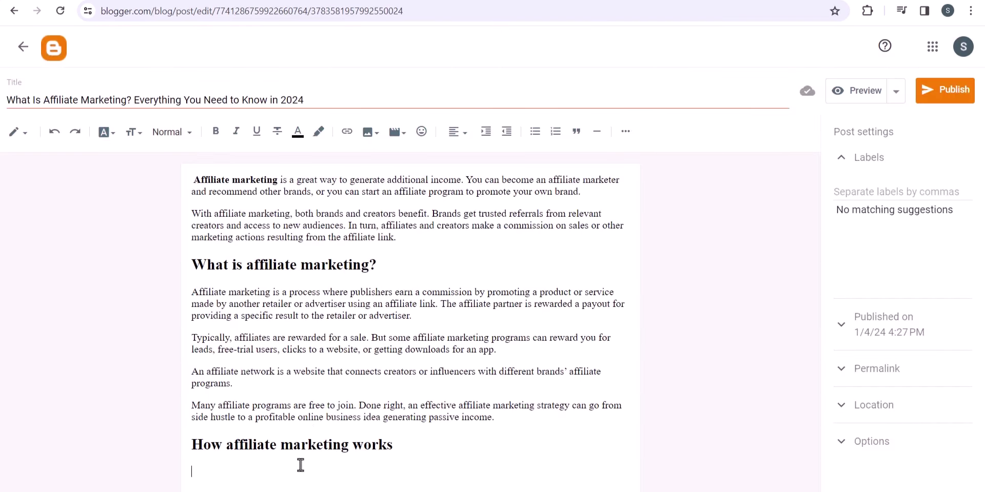
key("ctrl+v")
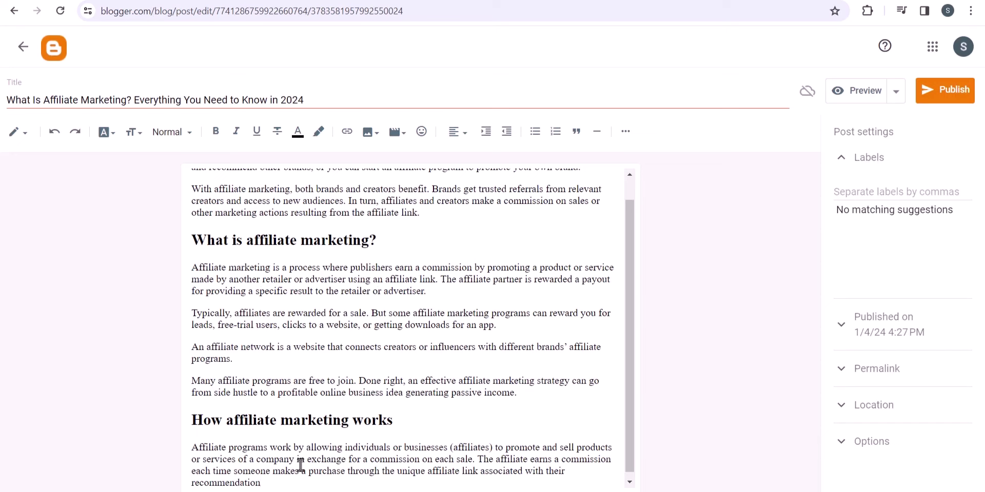
key("Return")
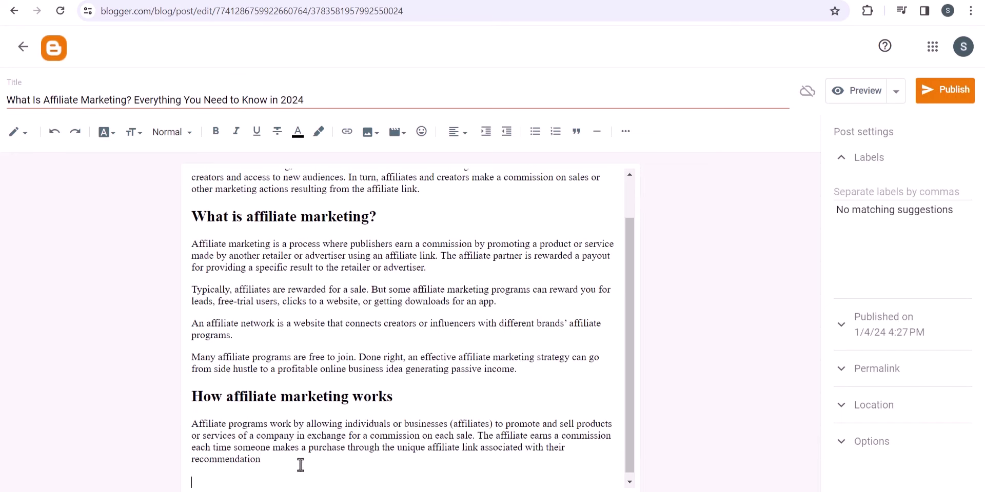
Copy the Google Docs text from "Here's how affiliate marketing works at a high level:" through the commission rates paragraph and paste it into the Blogger post
key("ctrl+Tab")
scroll(326, 261, "down", 1)
scroll(325, 261, "down", 3)
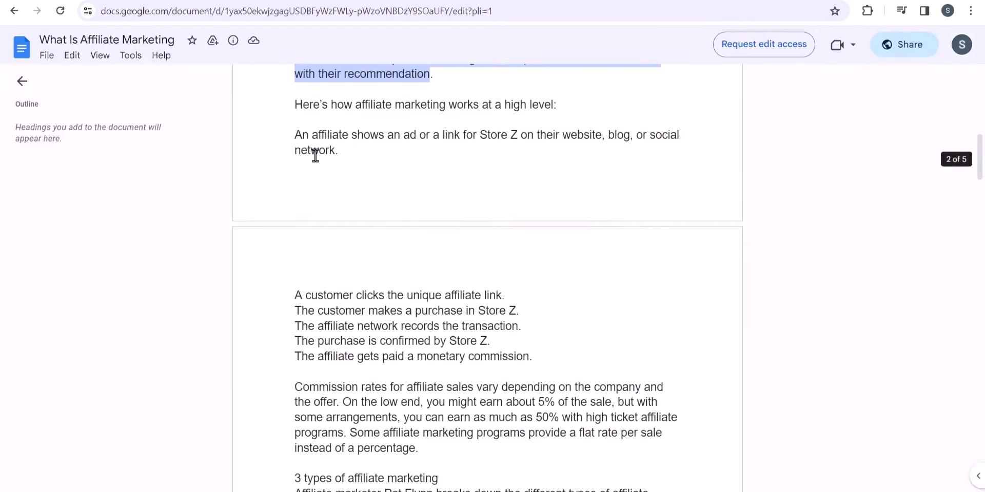
left_click_drag(296, 102, 518, 440)
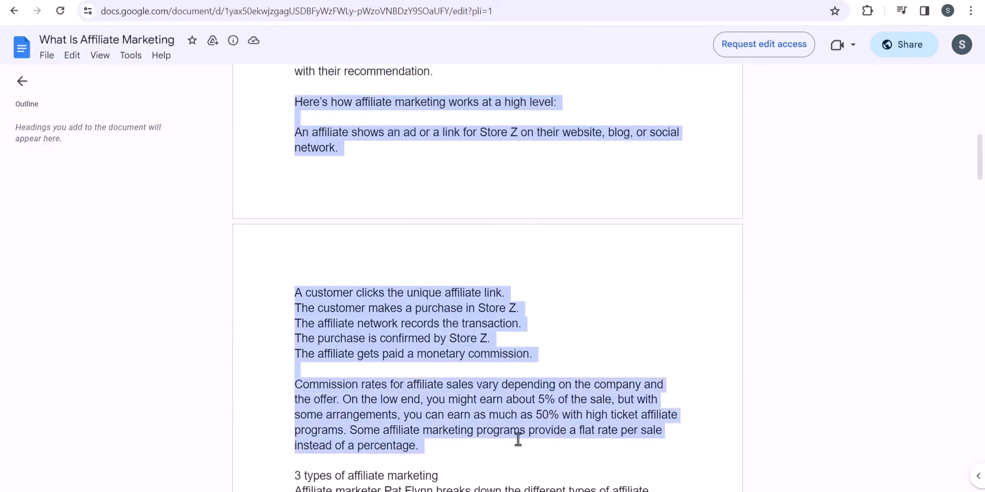
key("alt+Tab")
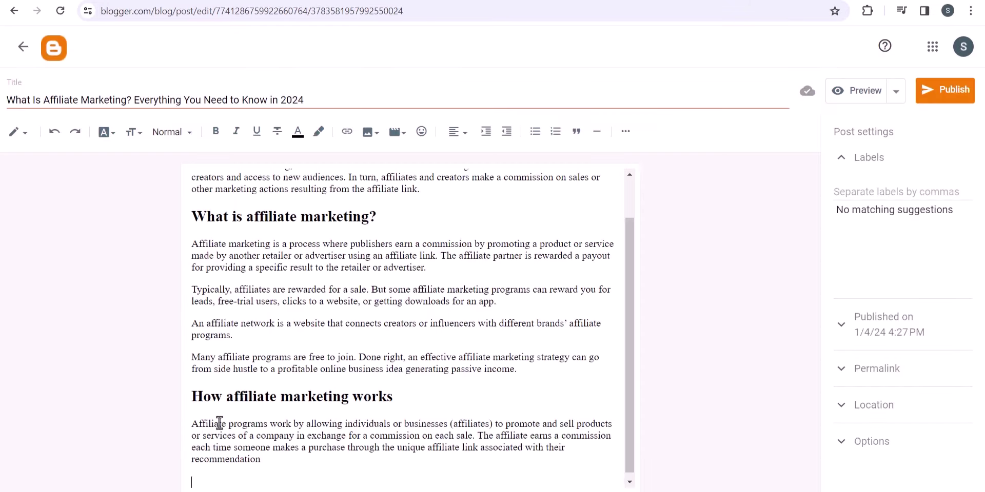
key("ctrl+v")
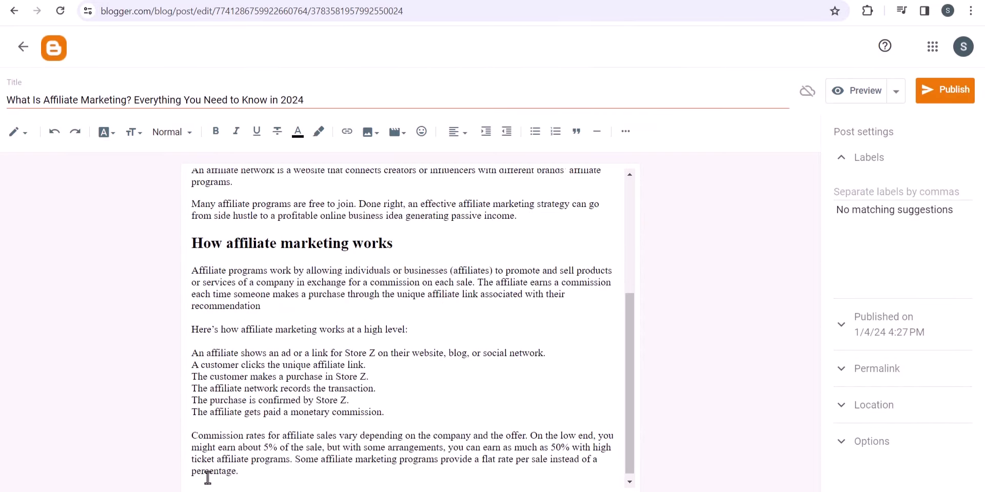
Format the six lines from "An affiliate shows an ad" to "The affiliate gets paid" as a bulleted list, trying a numbered list in between
left_click_drag(391, 416, 181, 351)
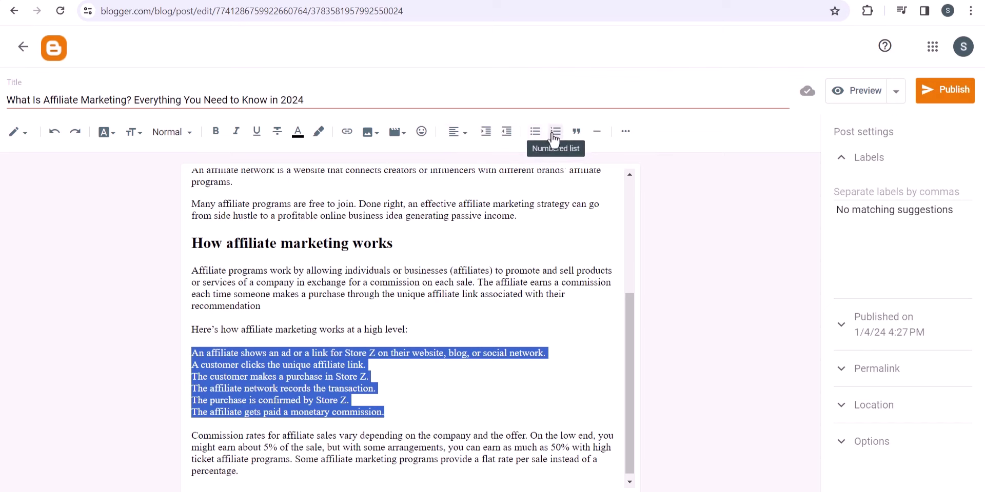
left_click(534, 133)
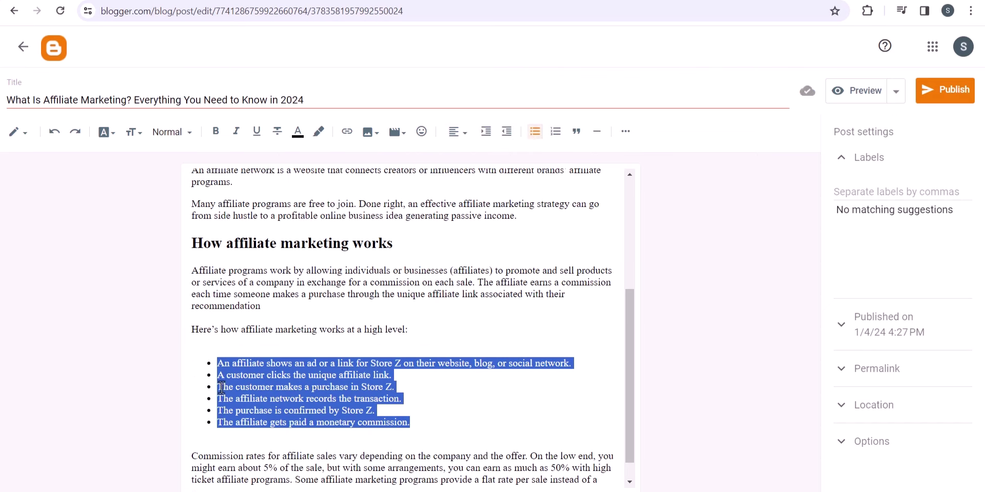
left_click(562, 139)
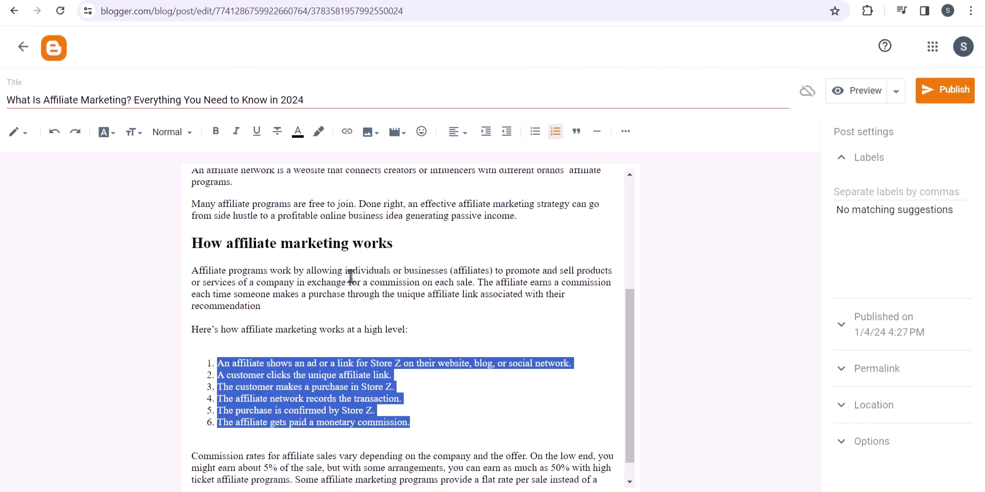
left_click(534, 139)
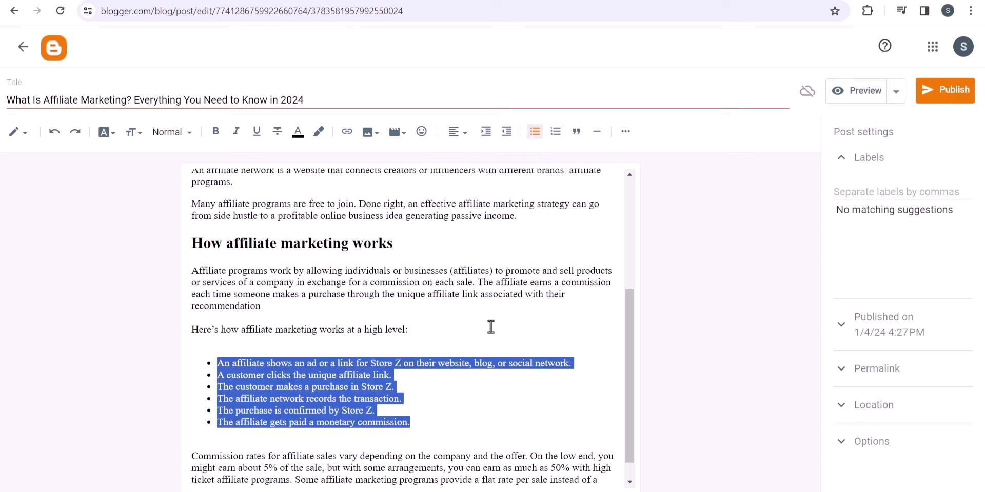
left_click(440, 427)
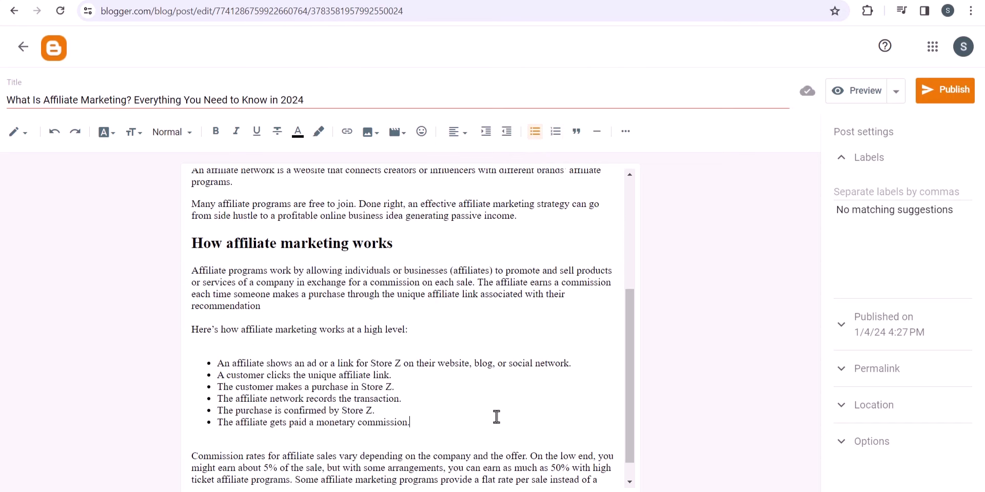
Copy the heading "3 types of affiliate marketing" from Google Docs and paste it as plain text on a new line below Blogger's commission rates paragraph
left_click(346, 482)
key("Return")
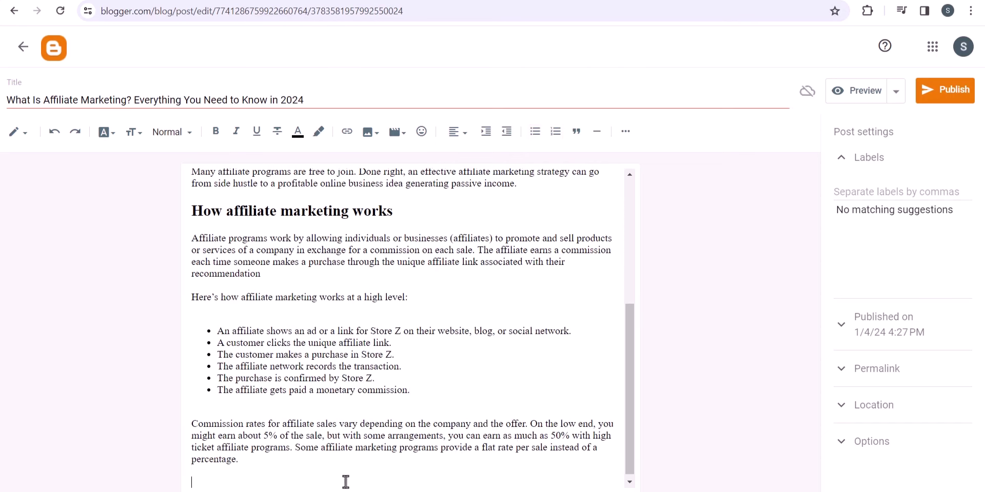
key("ctrl+Tab")
scroll(365, 339, "down", 6)
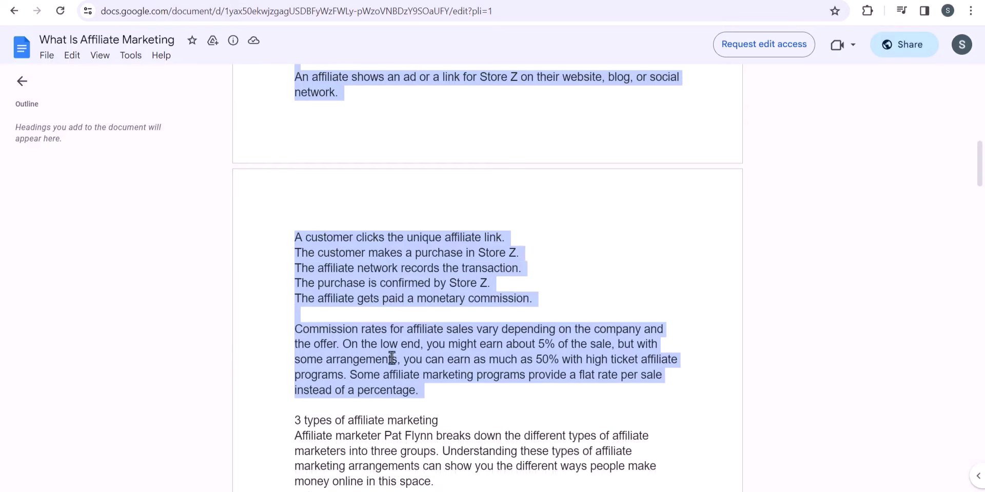
left_click_drag(297, 169, 456, 170)
key("ctrl+c")
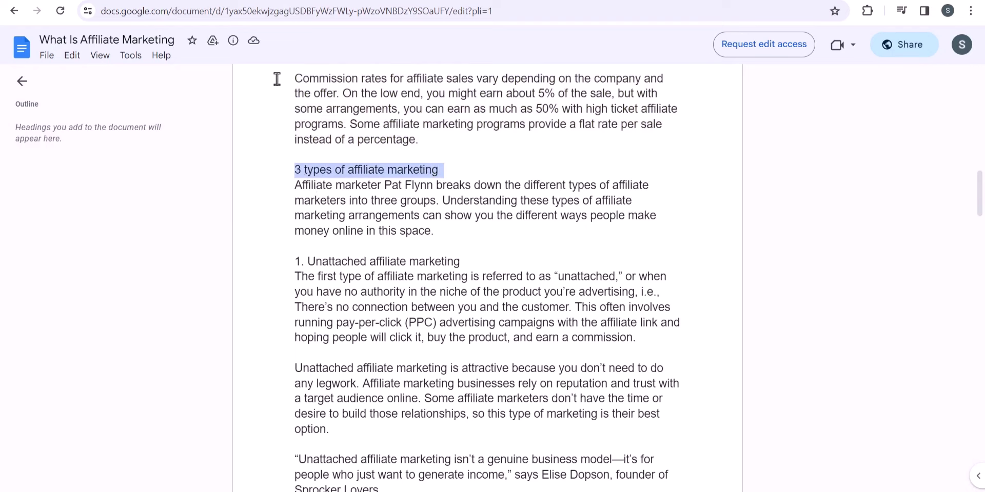
key("ctrl+Tab")
right_click(201, 476)
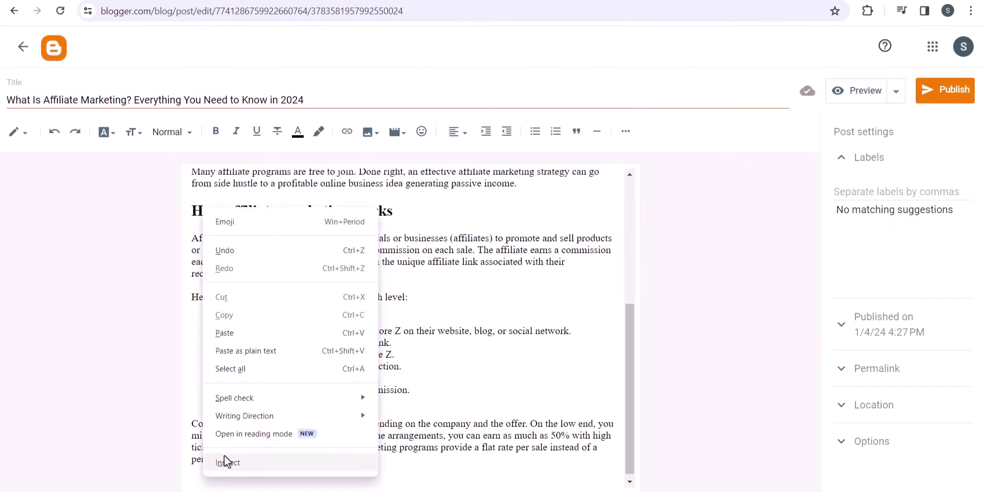
left_click(273, 352)
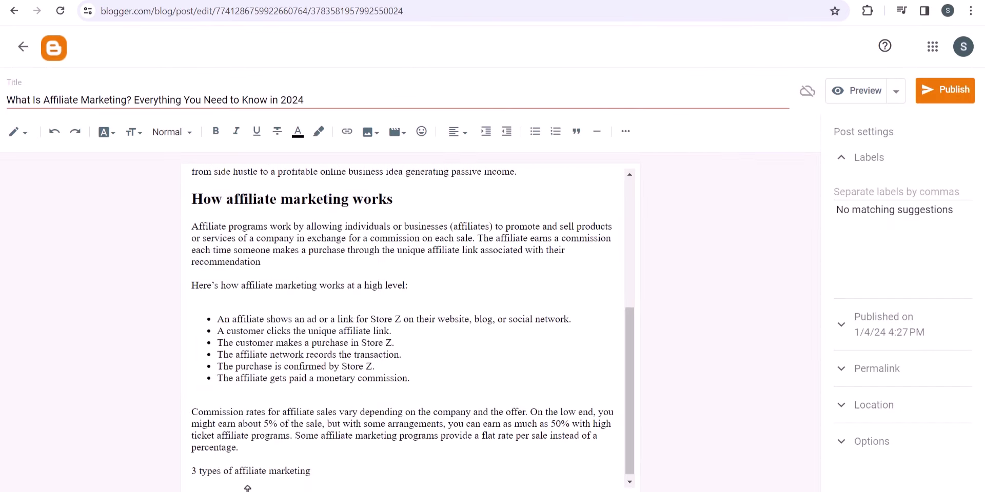
Apply the Heading style to the line "3 types of affiliate marketing"
triple_click(252, 471)
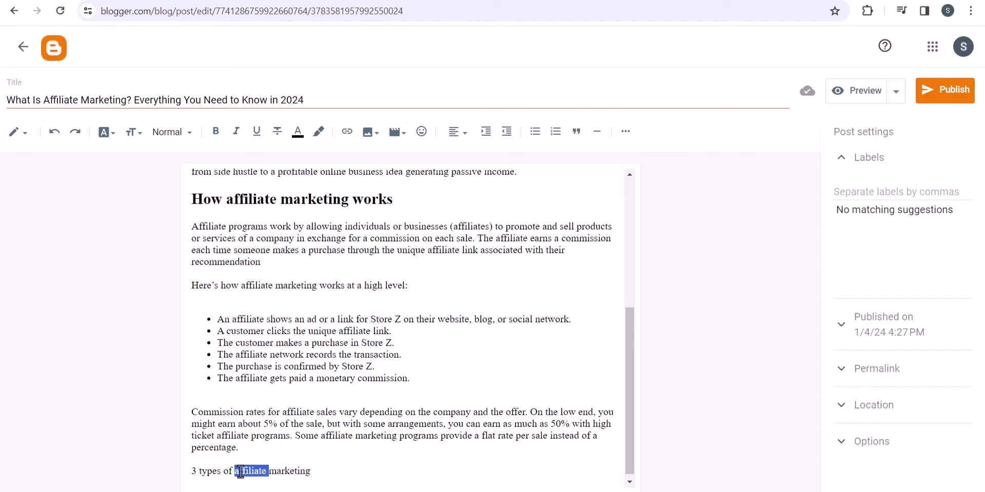
left_click(166, 133)
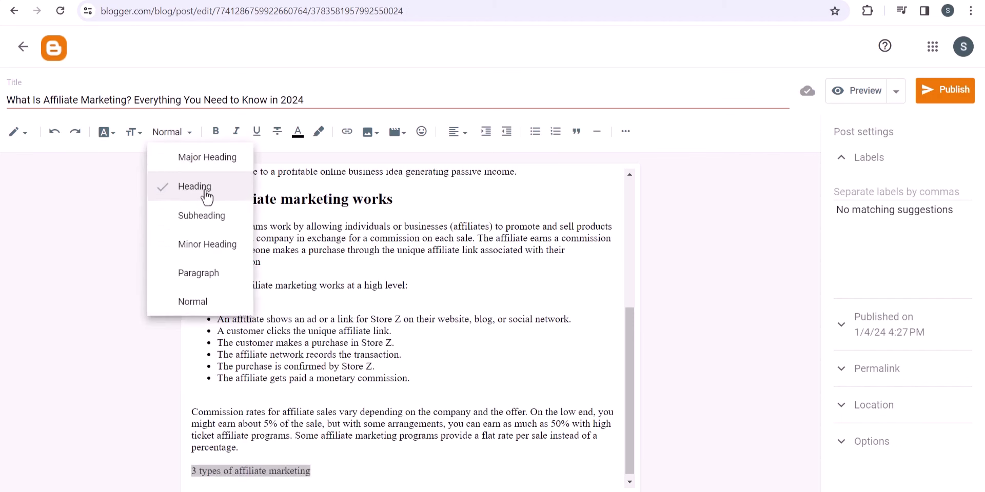
left_click(176, 188)
scroll(382, 433, "down", 1)
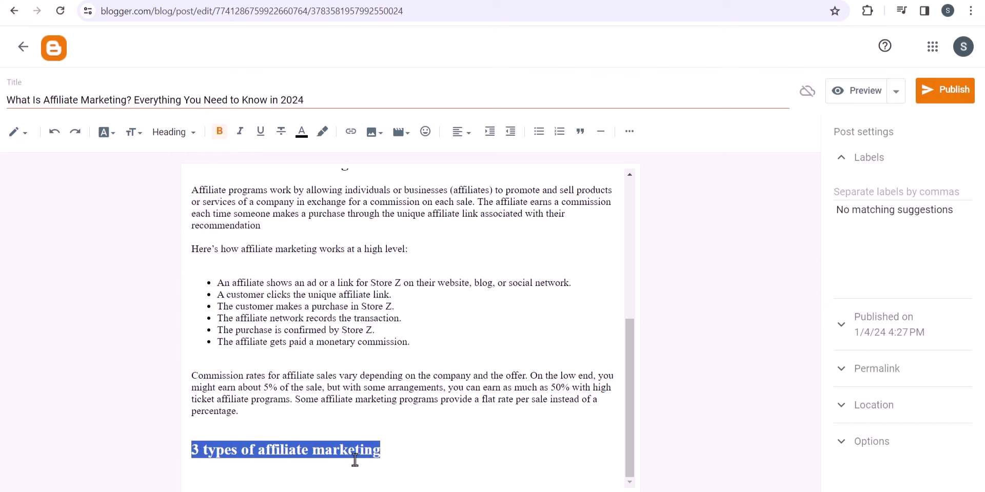
Copy the introductory paragraph about the three groups of affiliate marketers from Google Docs and paste it under the "3 types of affiliate marketing" heading in Blogger
left_click(305, 476)
key("alt+Tab")
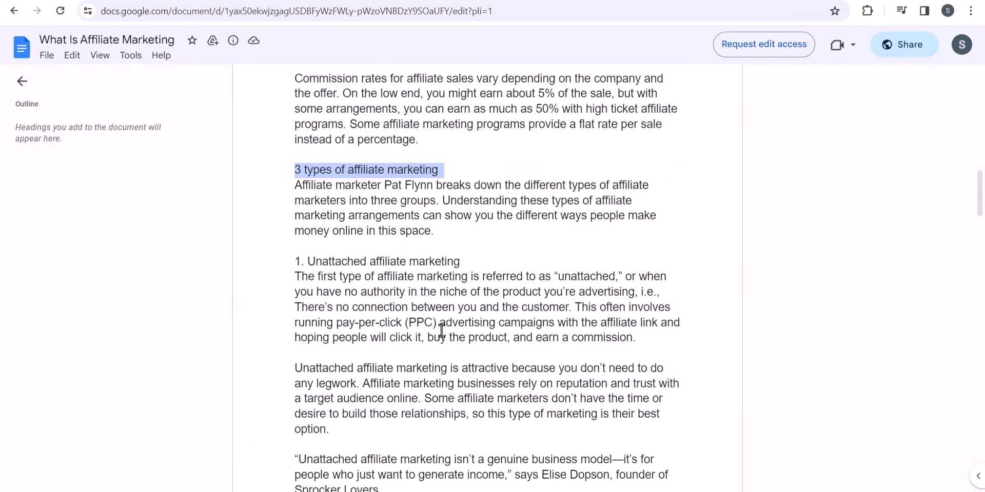
scroll(415, 277, "down", 3)
scroll(415, 277, "up", 1)
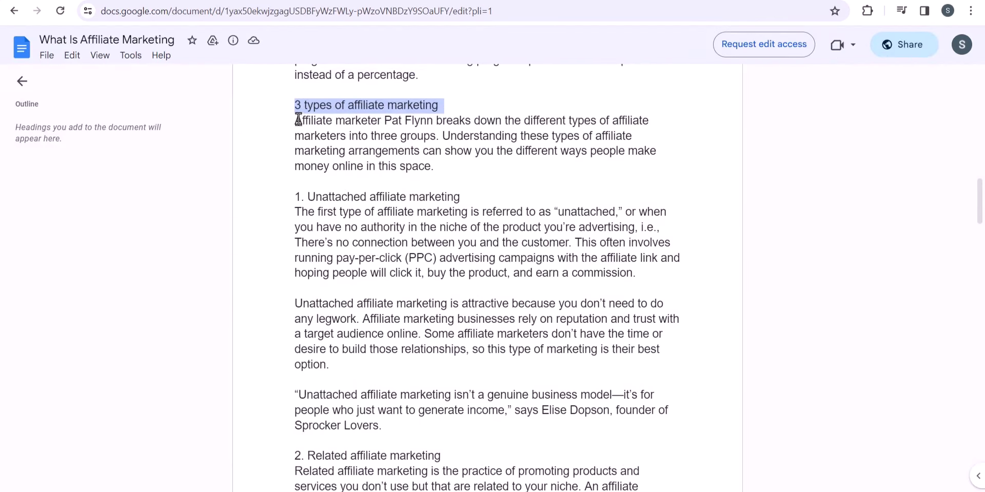
left_click_drag(301, 121, 438, 168)
triple_click(382, 144)
right_click(382, 145)
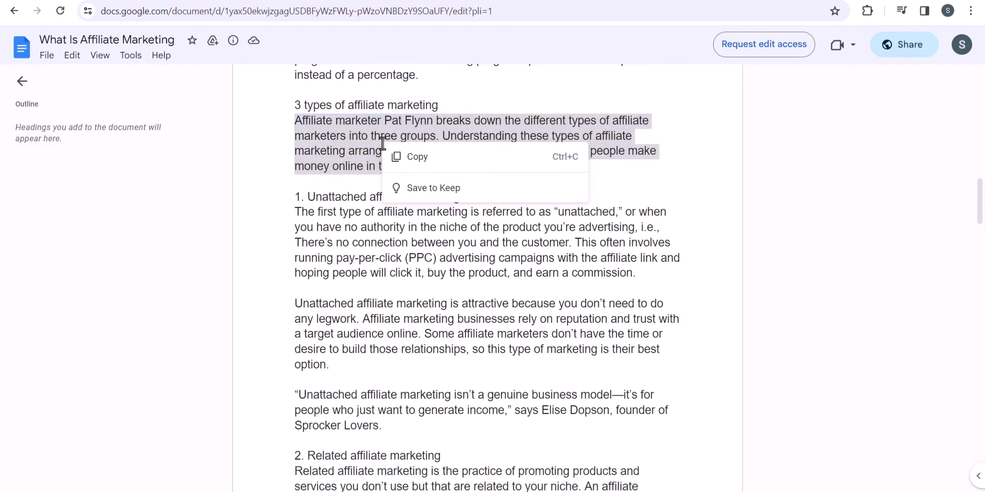
left_click(426, 160)
key("alt+Tab")
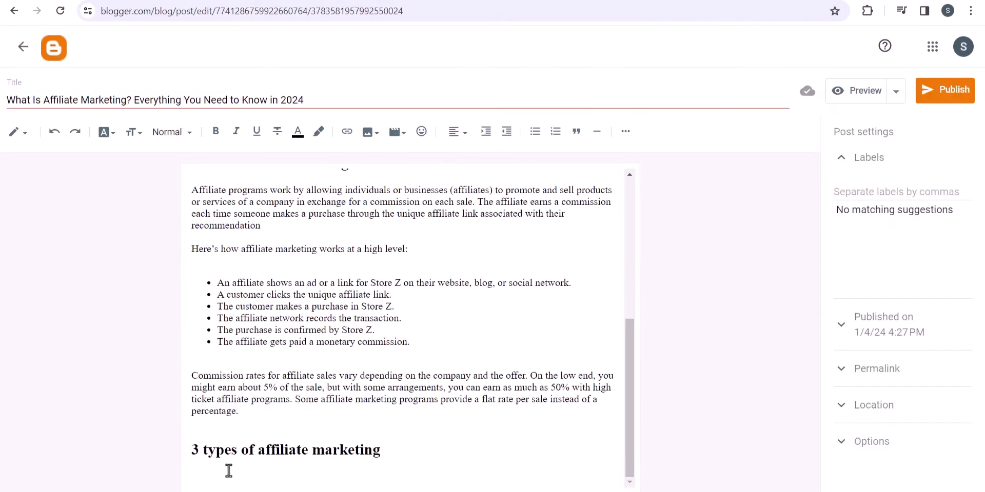
key("ctrl+v")
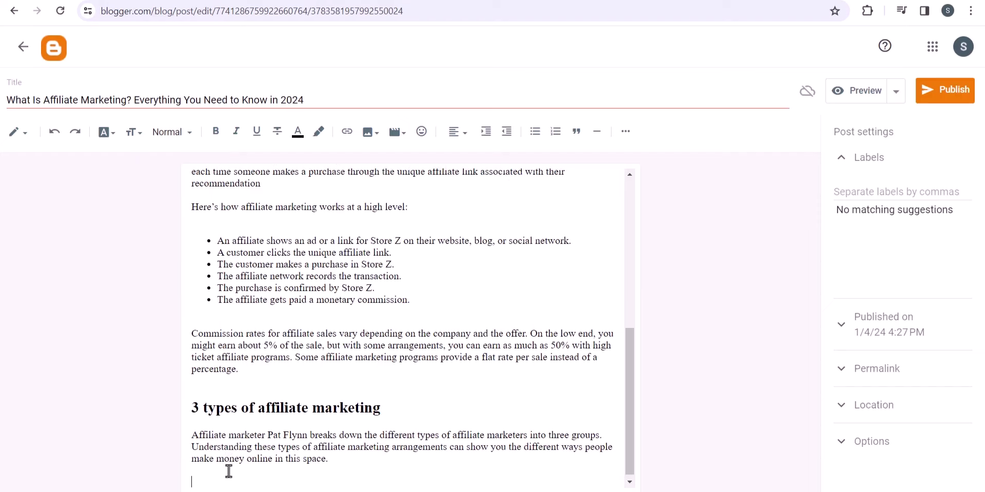
Copy the line "1. Unattached affiliate marketing" from Google Docs and paste it below the introductory paragraph in Blogger
key("alt+Tab")
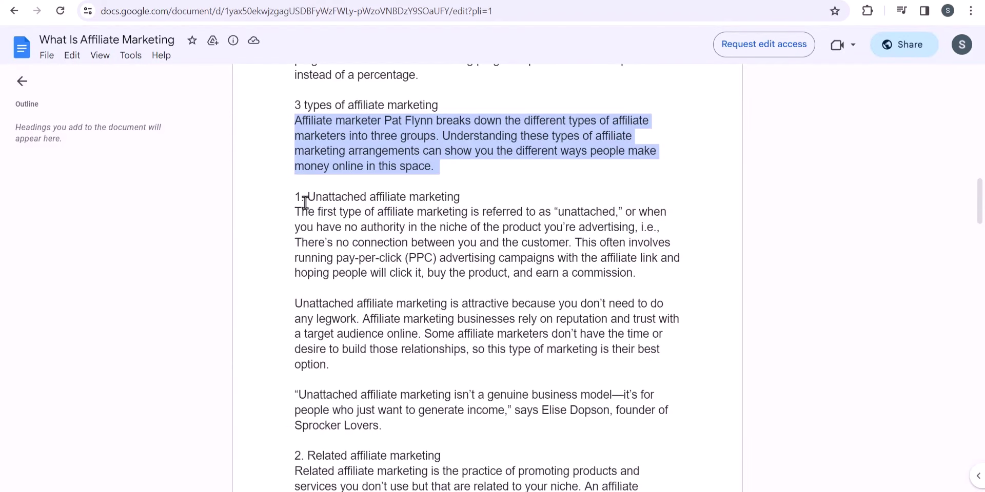
left_click_drag(298, 201, 478, 200)
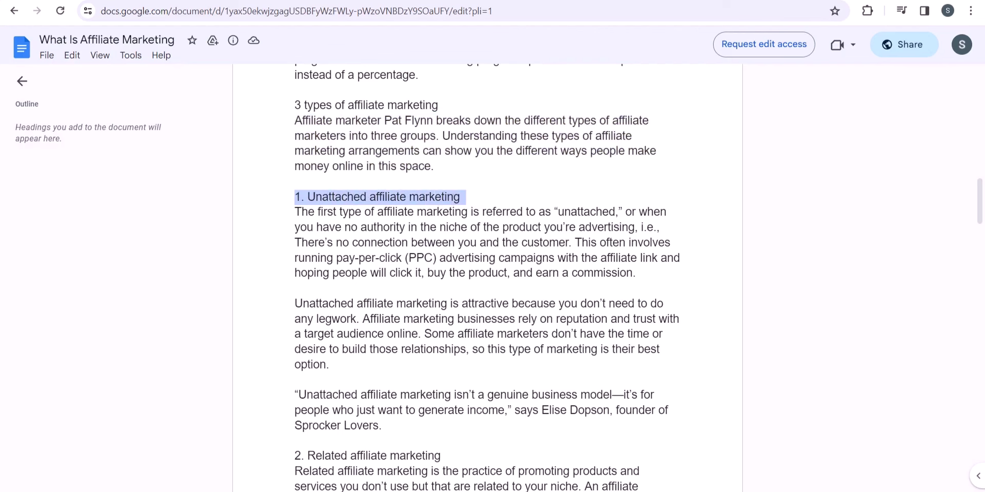
key("alt+Tab")
key("ctrl+v")
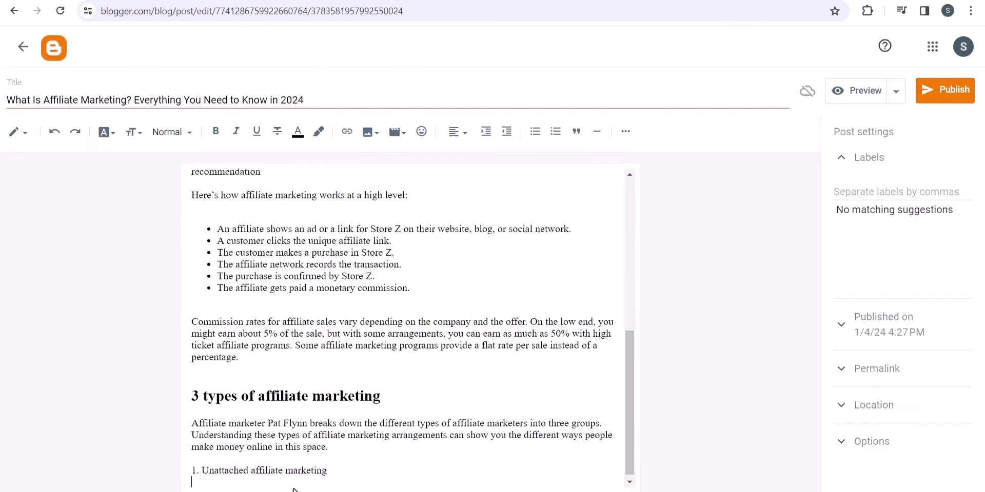
Apply the Subheading style to "1. Unattached affiliate marketing"
triple_click(278, 470)
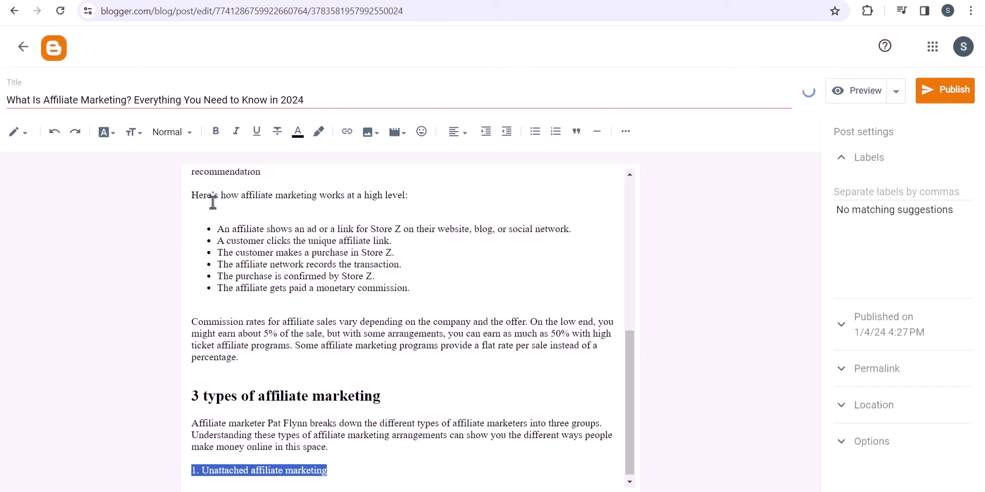
left_click(172, 144)
left_click(216, 223)
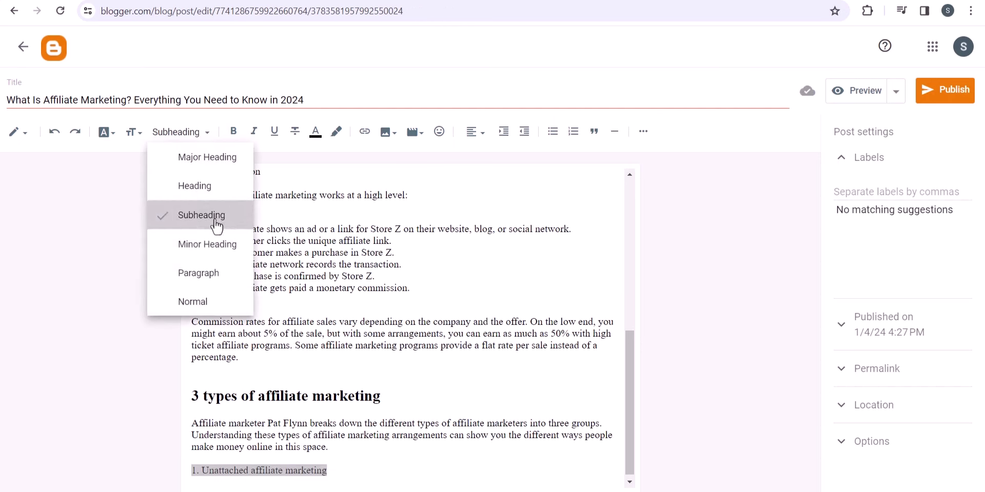
scroll(406, 442, "down", 1)
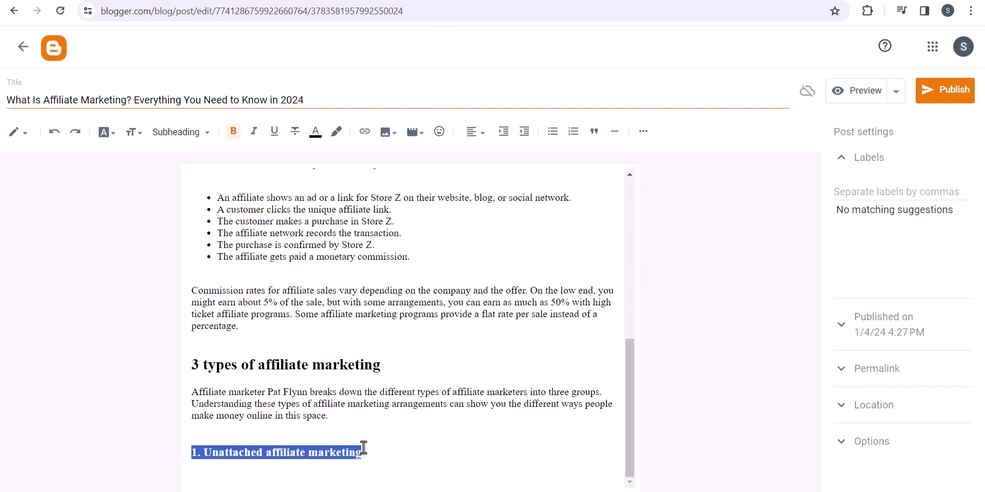
Copy the three paragraphs about unattached affiliate marketing from Google Docs and paste them on a new line under that subheading in Blogger
left_click(375, 456)
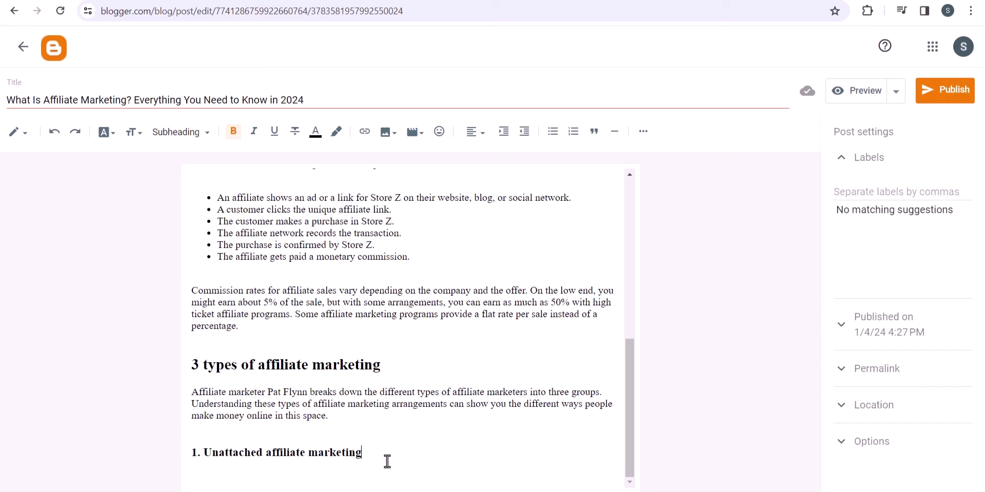
key("Return")
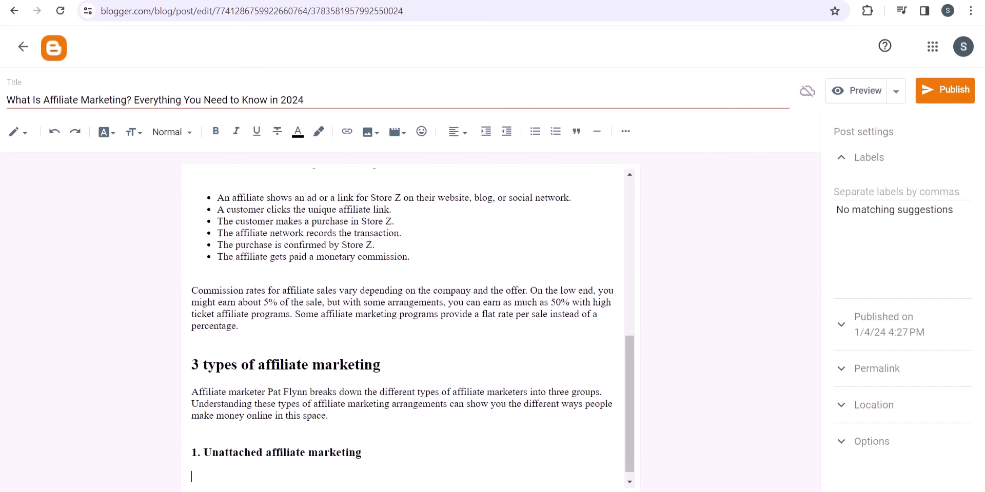
key("alt+Tab")
left_click_drag(295, 212, 382, 426)
key("alt+Tab")
key("ctrl+v")
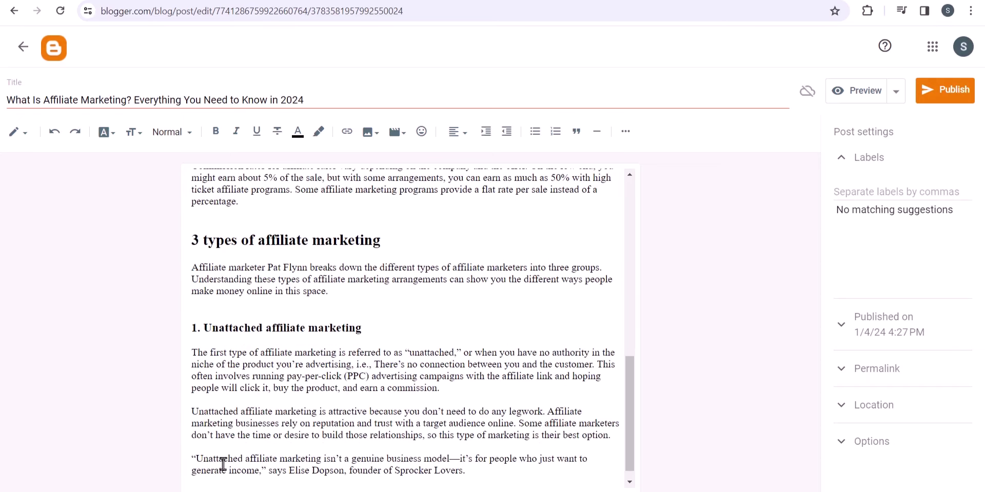
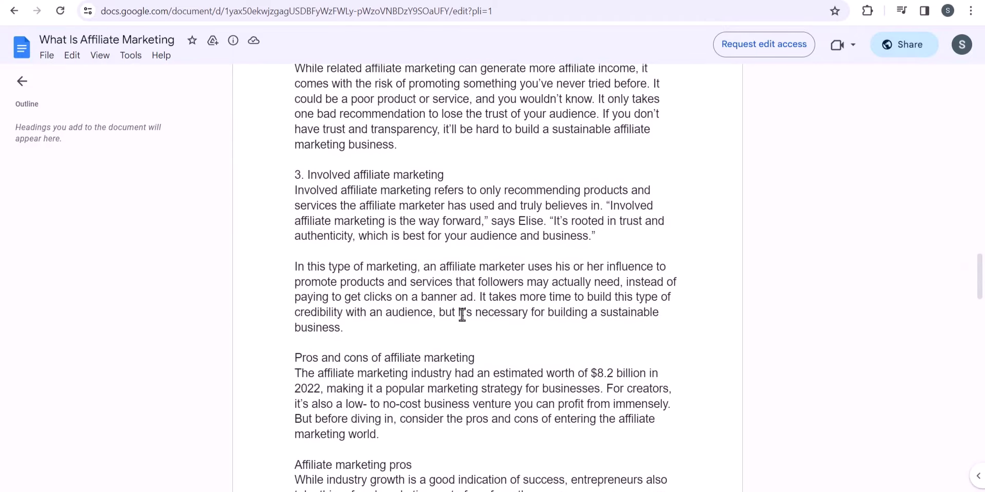
Return to the Blogger post and add an empty line above the "What is affiliate marketing?" heading
key("ctrl+Tab")
scroll(330, 362, "up", 10)
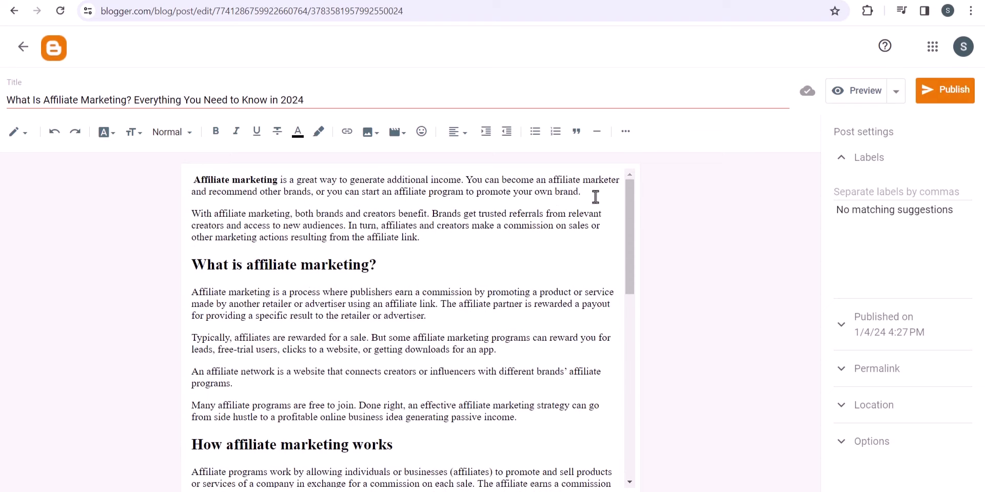
left_click(463, 246)
key("Return")
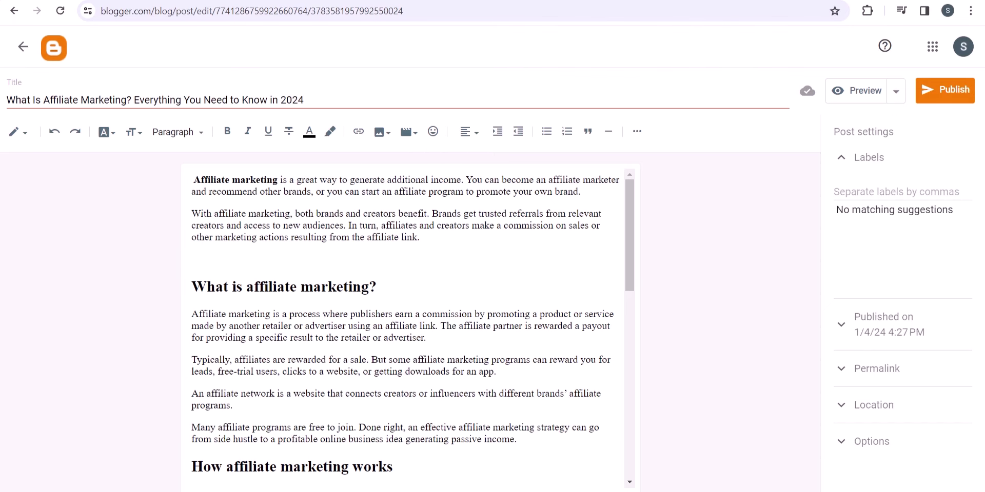
Search Google Images for "what is affiliate marketing" and save the New Breed Marketing "What is Affiliate Marketing?" image to the computer
left_click(191, 100)
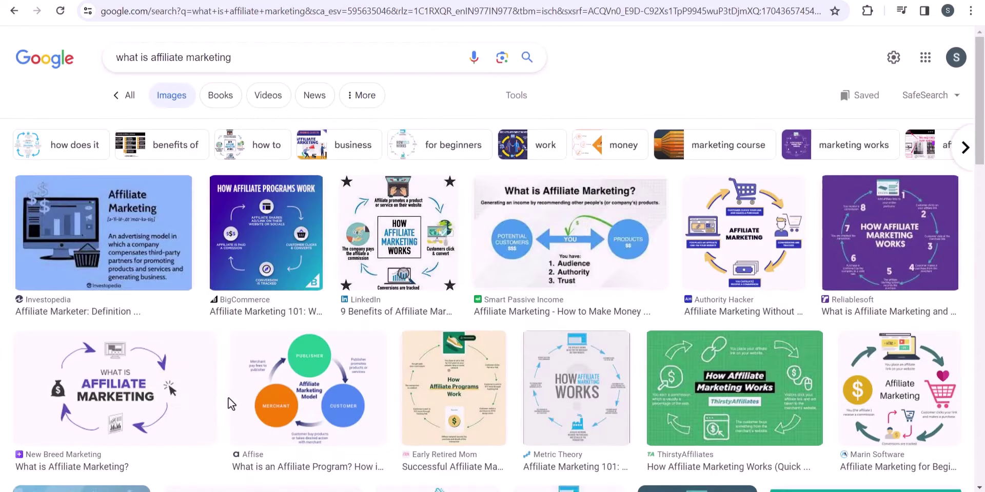
left_click(135, 378)
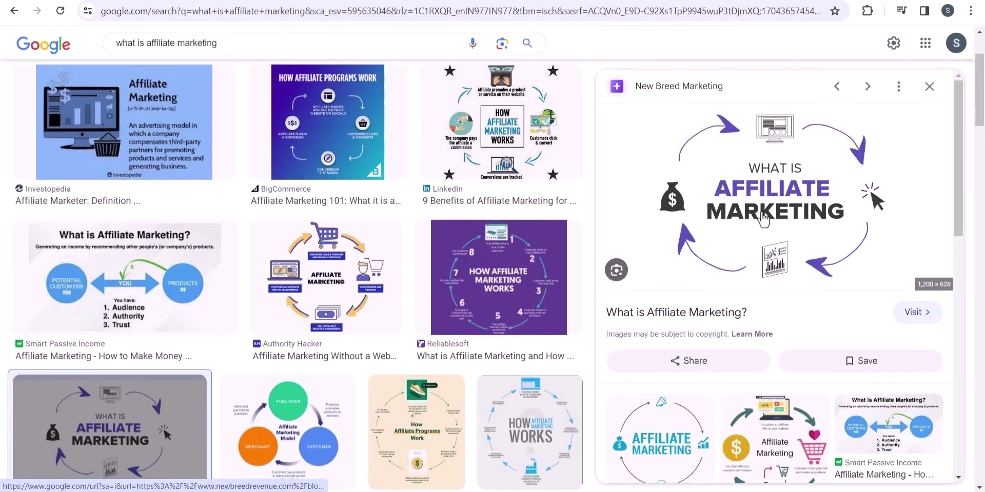
right_click(764, 220)
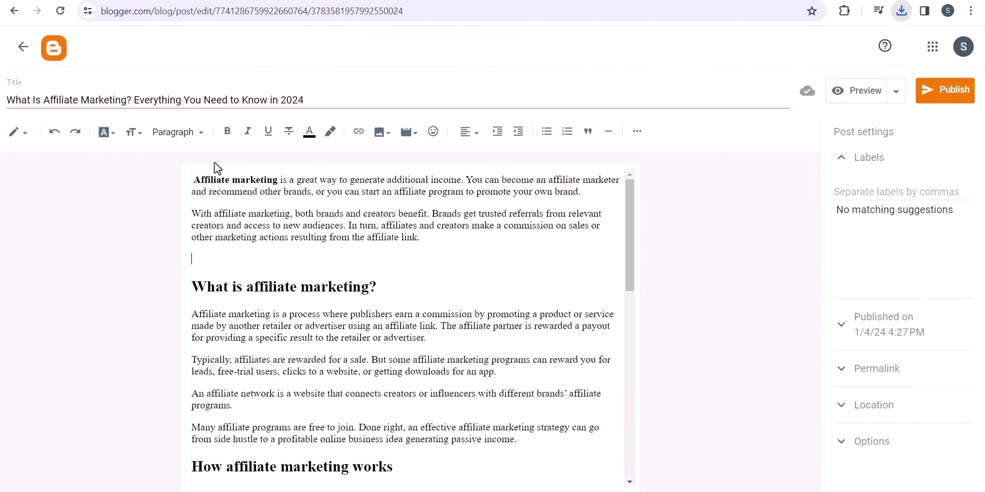
Upload the saved affiliate marketing image from the computer and insert it above the "What is affiliate marketing?" heading in Blogger
left_click(380, 134)
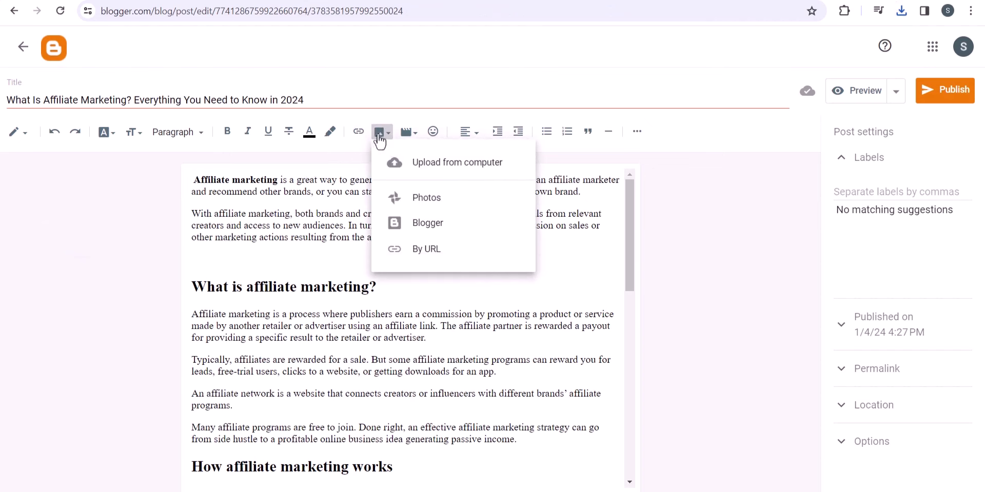
left_click(446, 169)
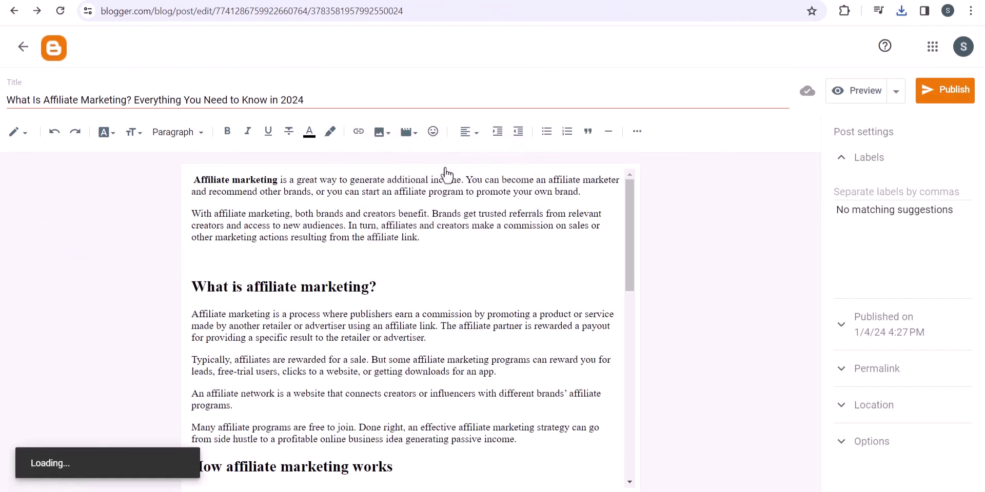
left_click(219, 148)
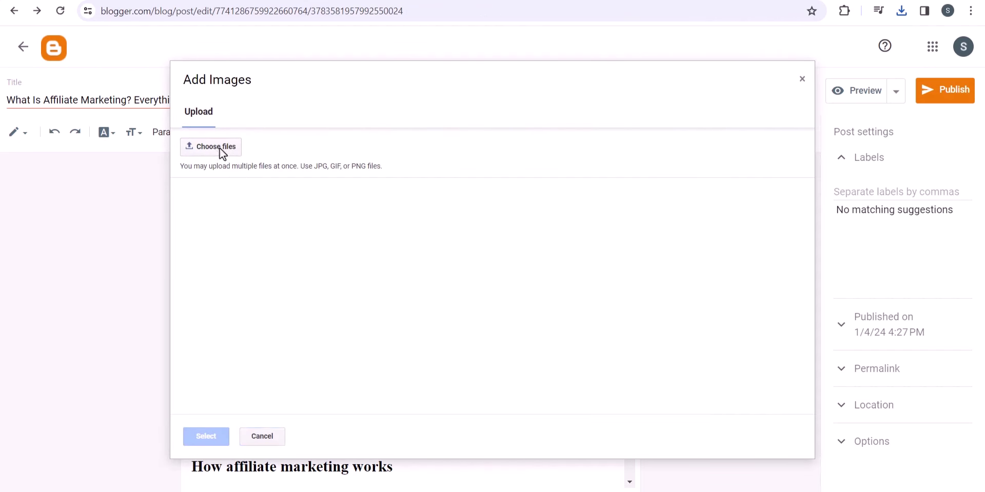
double_click(148, 109)
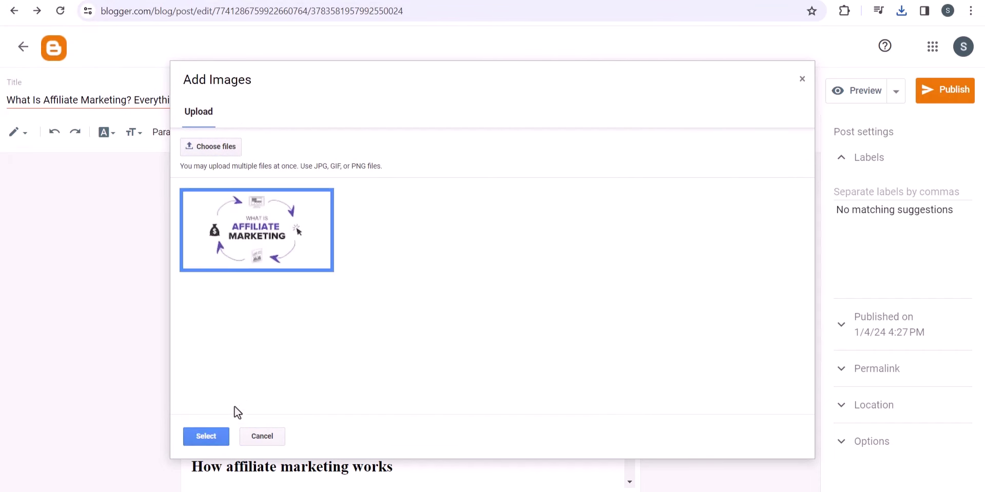
left_click(201, 437)
Give the inserted affiliate marketing image the alt text "What is Affiliate Marketing?"
left_click(418, 324)
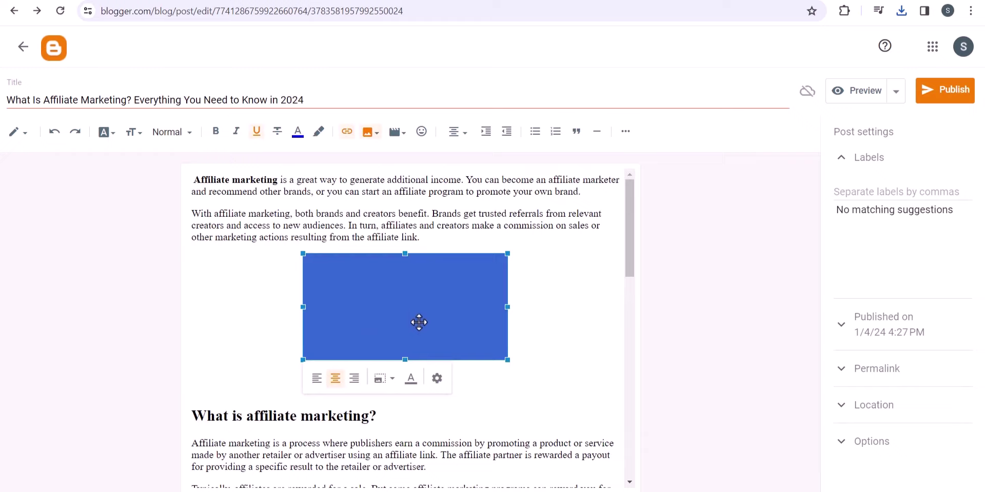
left_click(438, 379)
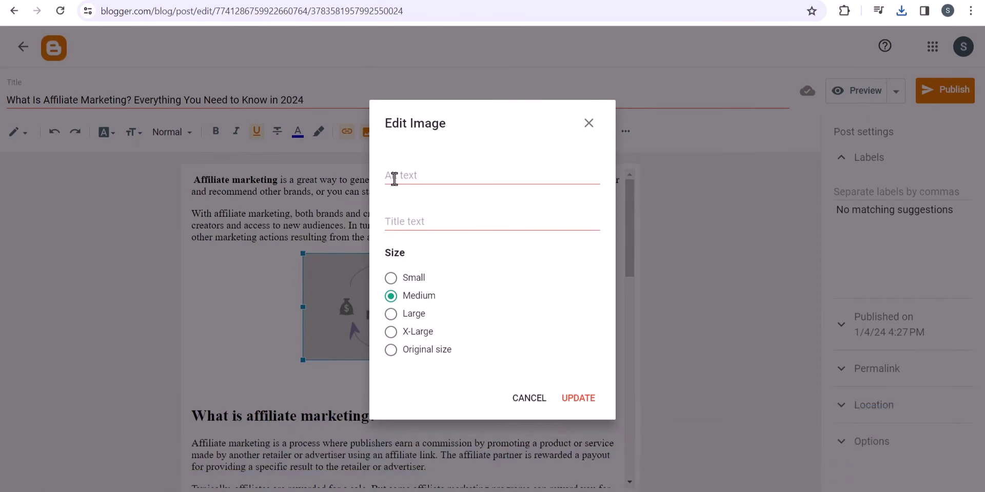
left_click(441, 174)
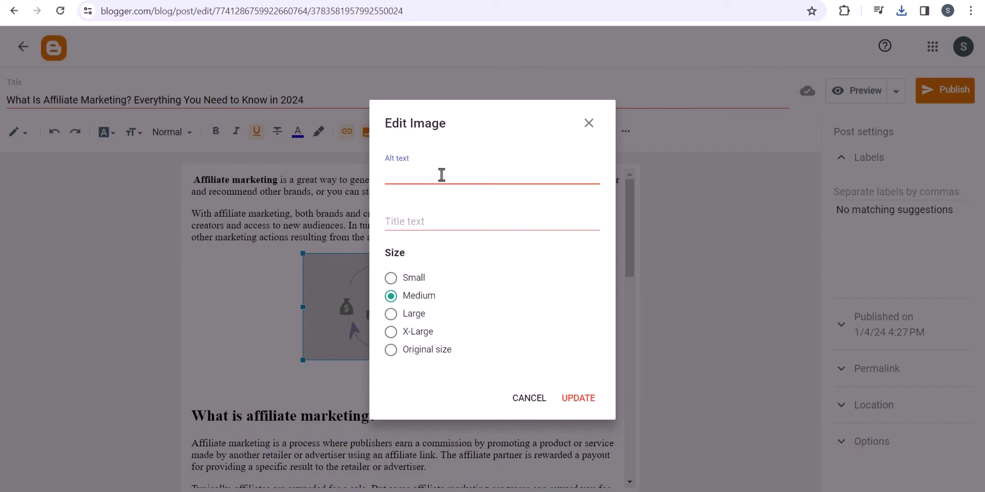
type("Wha")
type("t is Affiliate Marketing?")
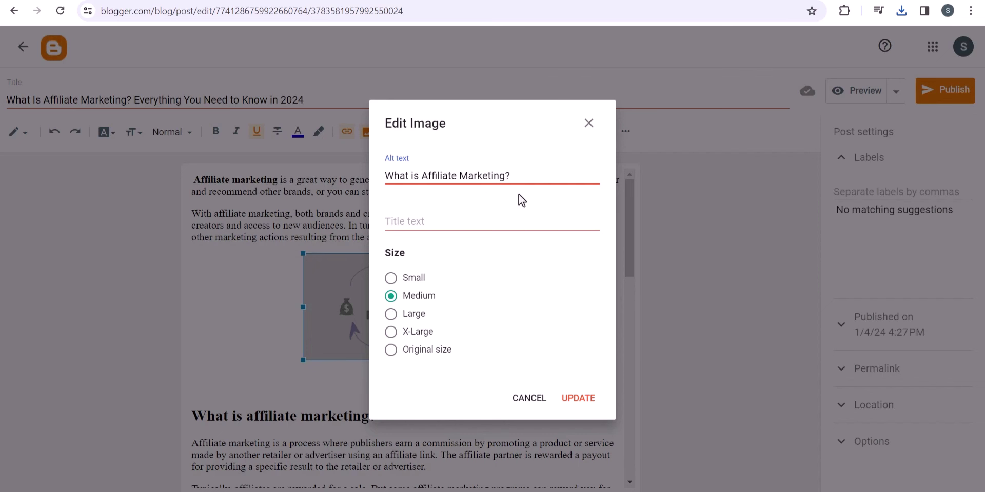
Set the image's title text to "Affiliate marketing" and its size to X-Large, and apply the changes
left_click(456, 222)
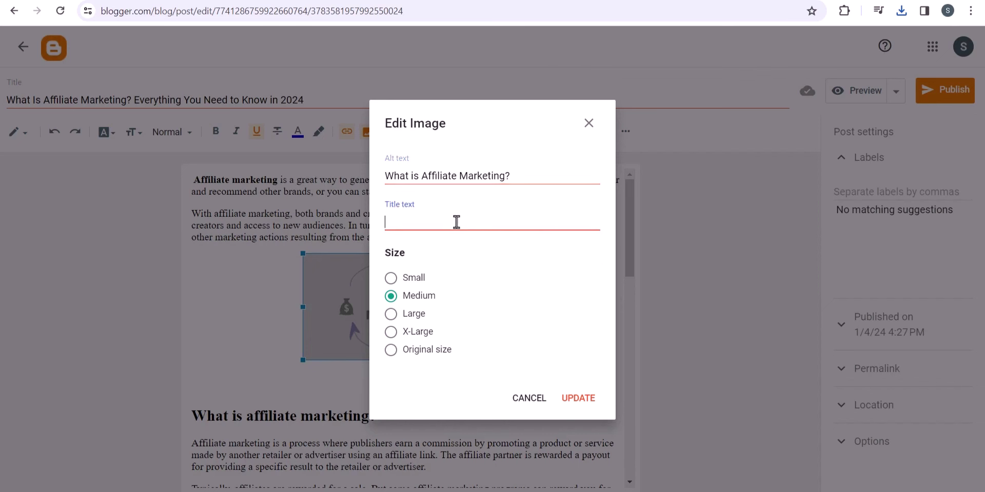
type("Affiliate marketing")
left_click(390, 332)
left_click(577, 399)
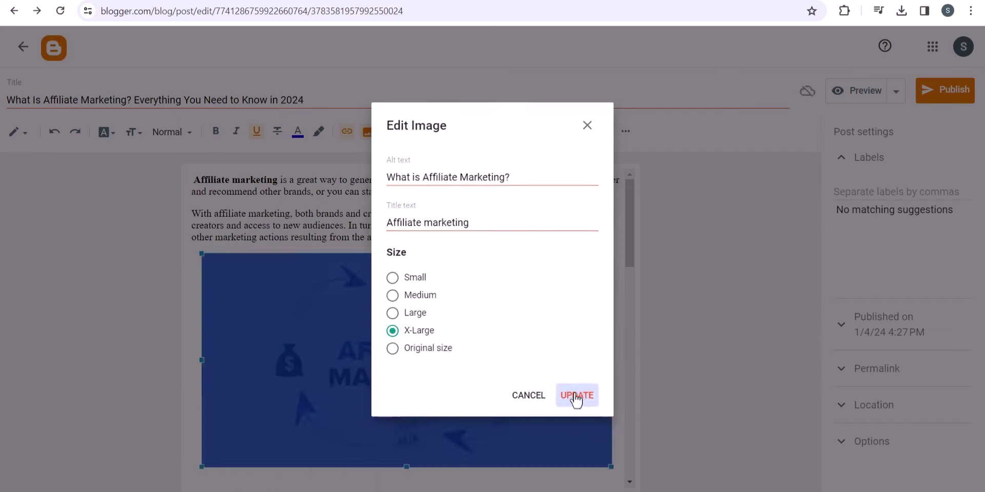
Delete the extra empty line between the image and the "What is affiliate marketing?" heading
left_click(461, 250)
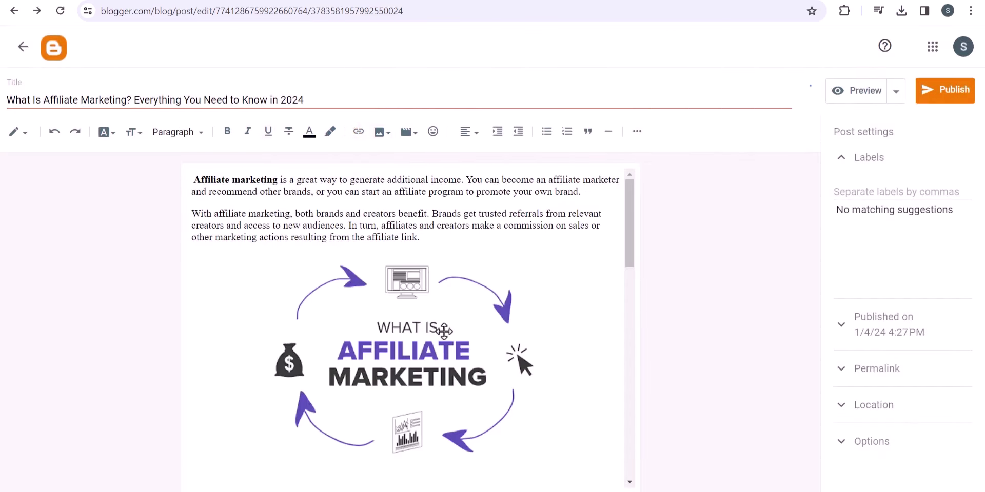
scroll(352, 391, "down", 3)
key("BackSpace")
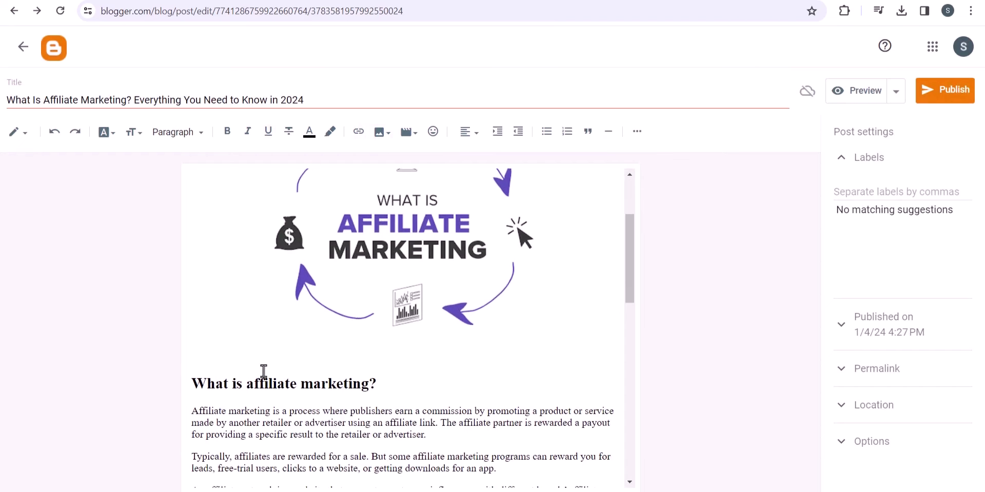
Switch to the BigCommerce affiliate marketing article and look through it from the final section back towards the beginning
scroll(310, 405, "down", 6)
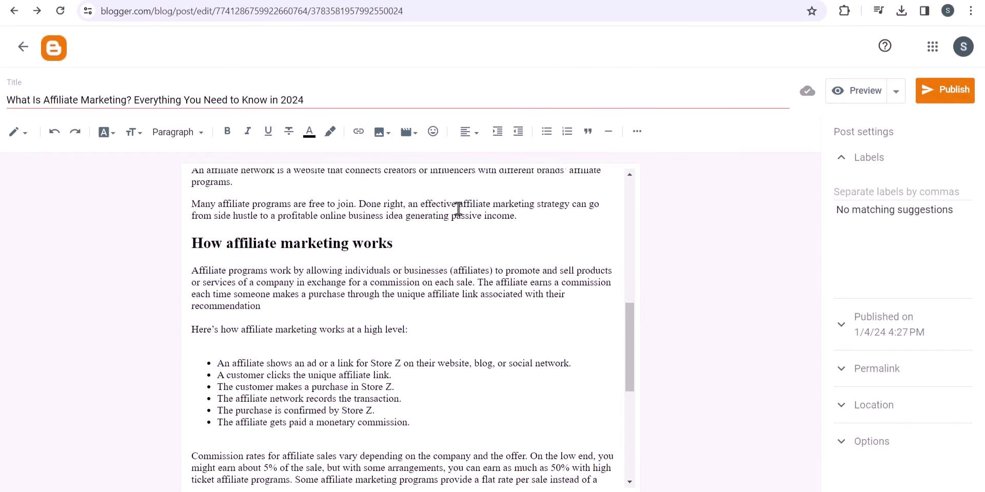
left_click(410, 2)
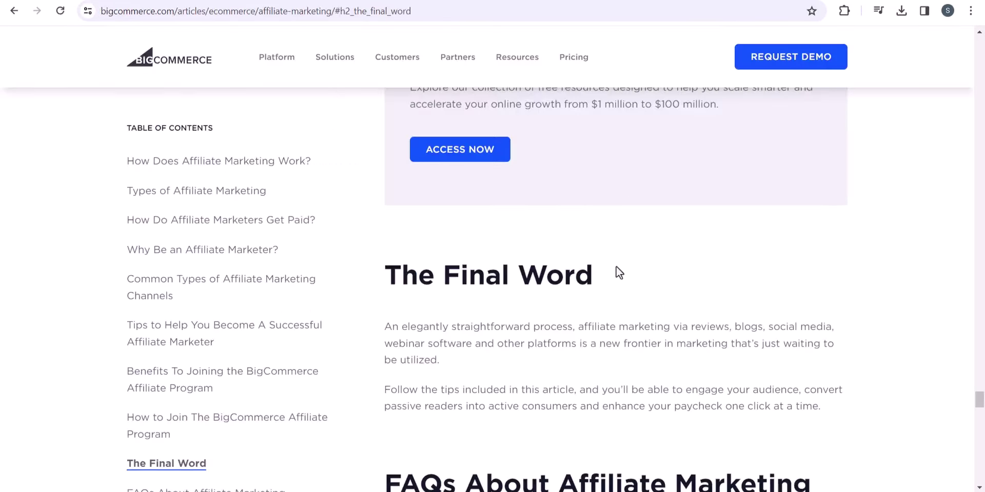
scroll(618, 273, "up", 10)
left_click_drag(979, 368, 981, 87)
scroll(682, 255, "up", 4)
scroll(648, 313, "up", 2)
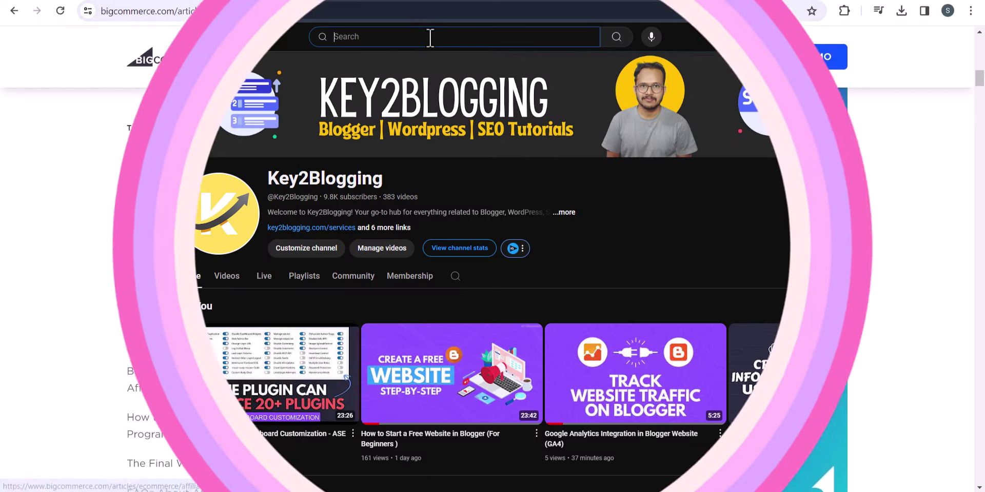
Search YouTube for "what is affiliate marketing"
type("what isd")
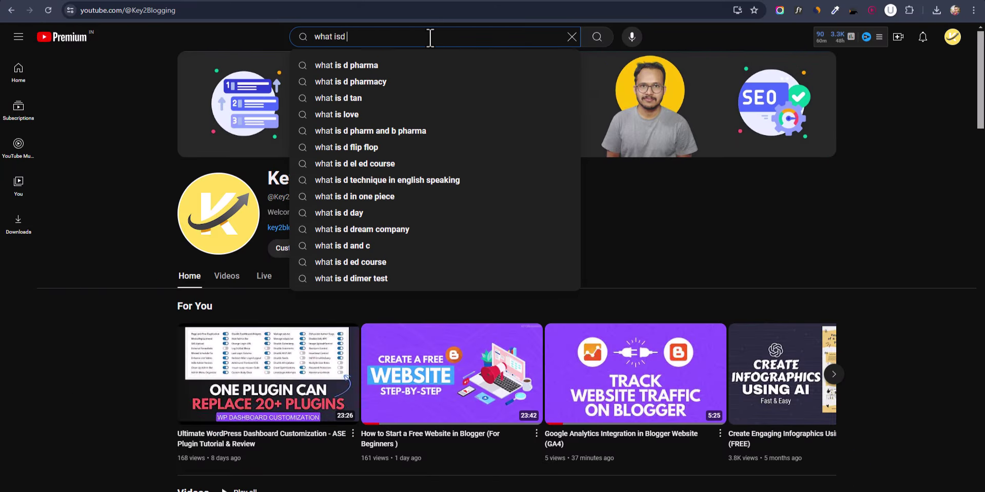
key("BackSpace")
type("aff")
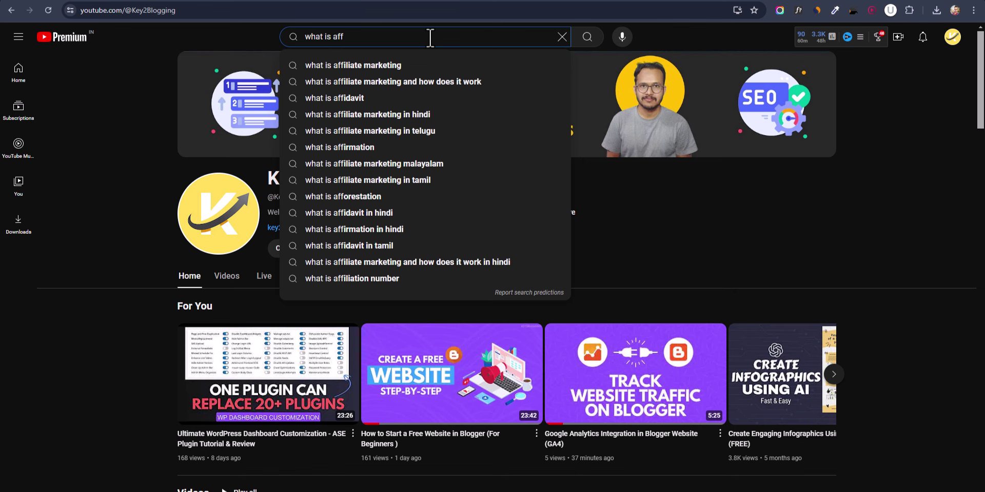
key("Down")
key("Return")
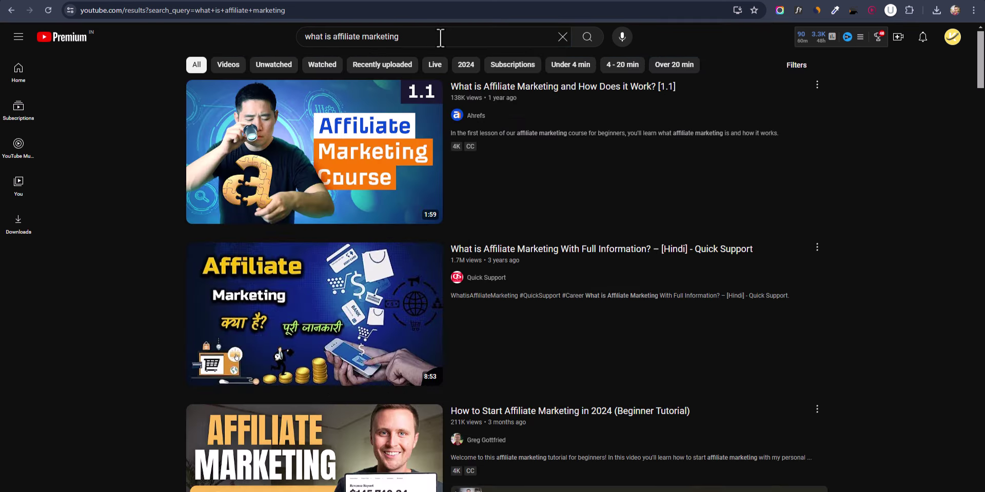
Find the WsCube Tech video "What is affiliate Marketing | affiliate marketing for beginners" in the YouTube results and copy its share link
scroll(740, 255, "down", 2)
scroll(611, 308, "down", 20)
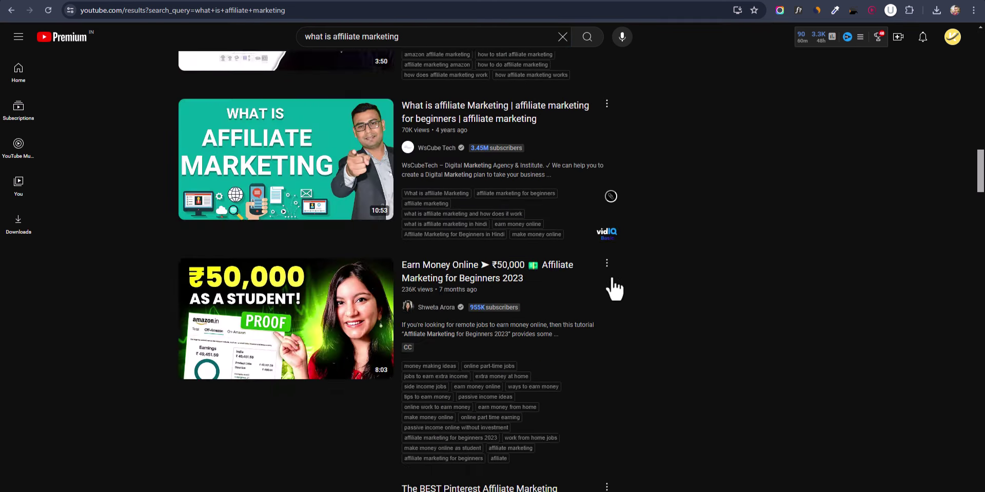
left_click(605, 104)
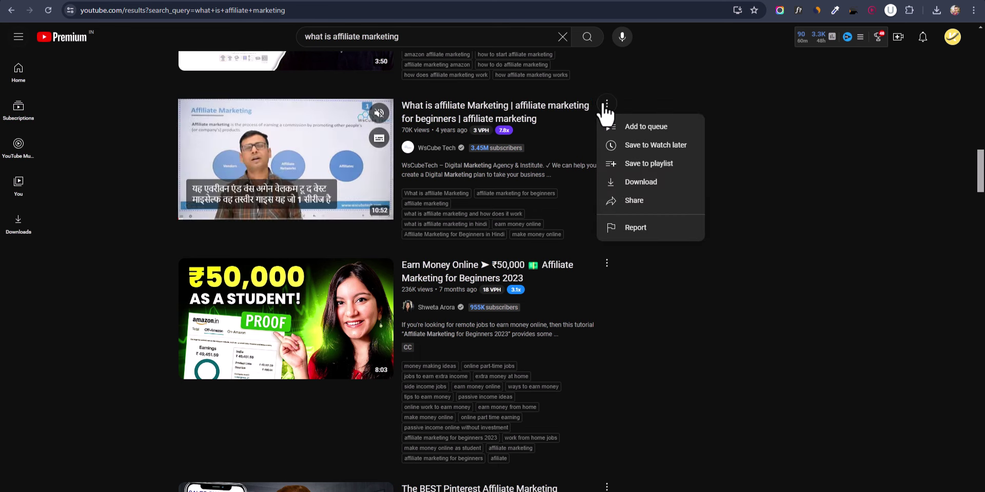
left_click(633, 200)
left_click(591, 321)
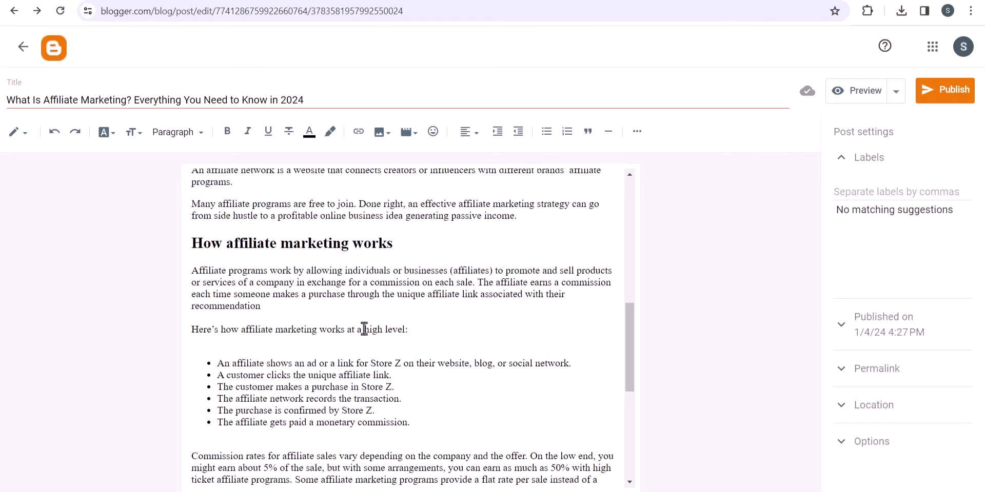
Return to the Blogger post and add an empty line above the "How affiliate marketing works" heading
scroll(436, 333, "down", 6)
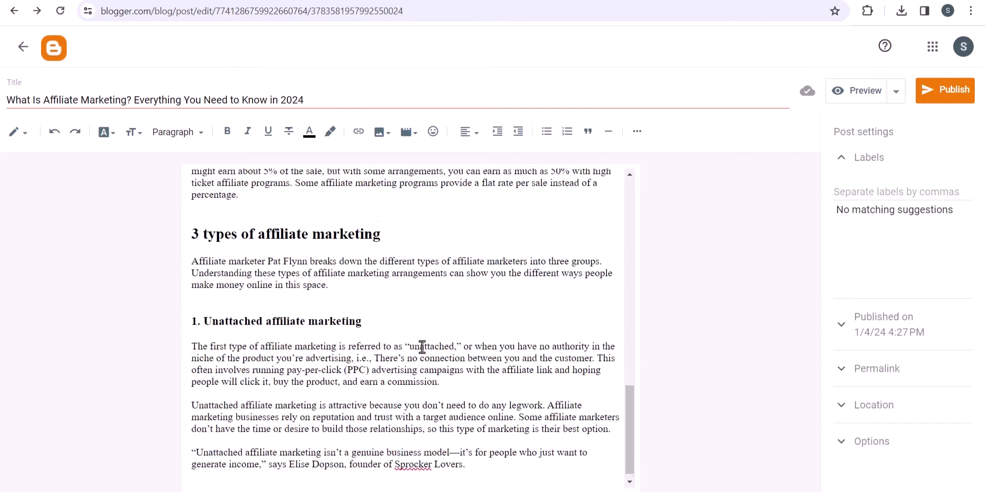
scroll(390, 354, "up", 10)
scroll(355, 361, "up", 2)
scroll(410, 256, "down", 6)
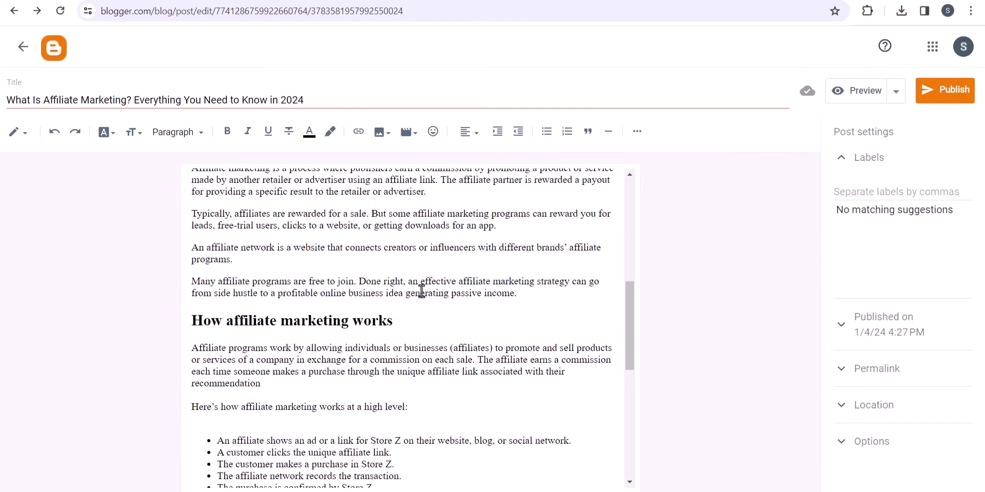
scroll(461, 257, "up", 1)
left_click(535, 298)
key("Return")
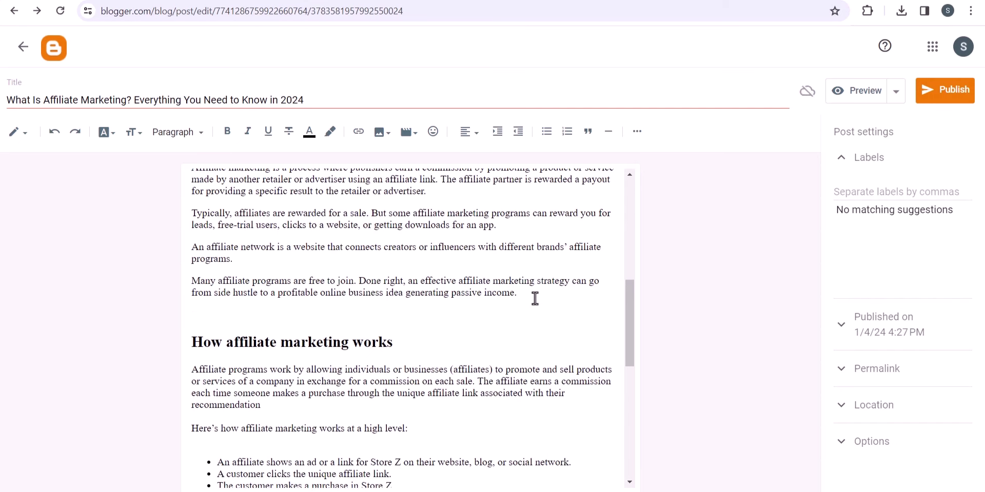
Insert the YouTube video on the new line by searching for the copied link and selecting the matching video
left_click(409, 132)
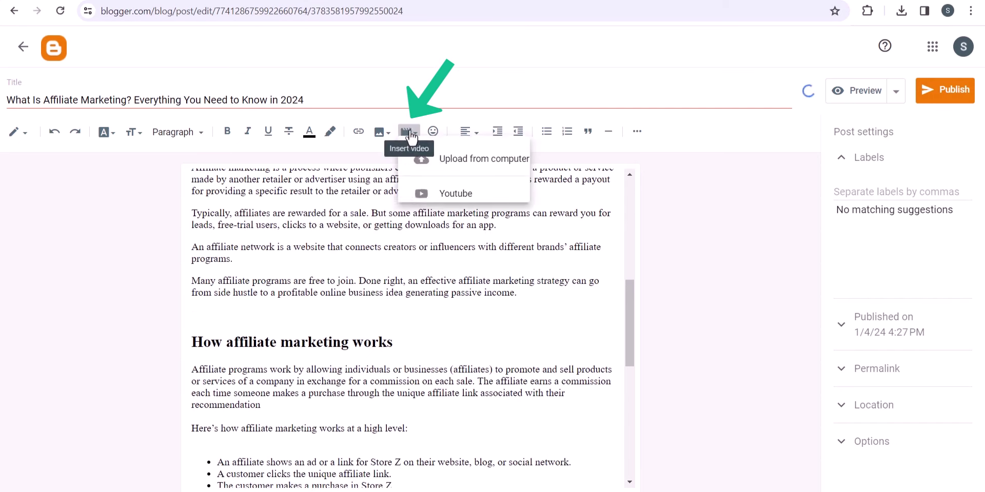
left_click(455, 201)
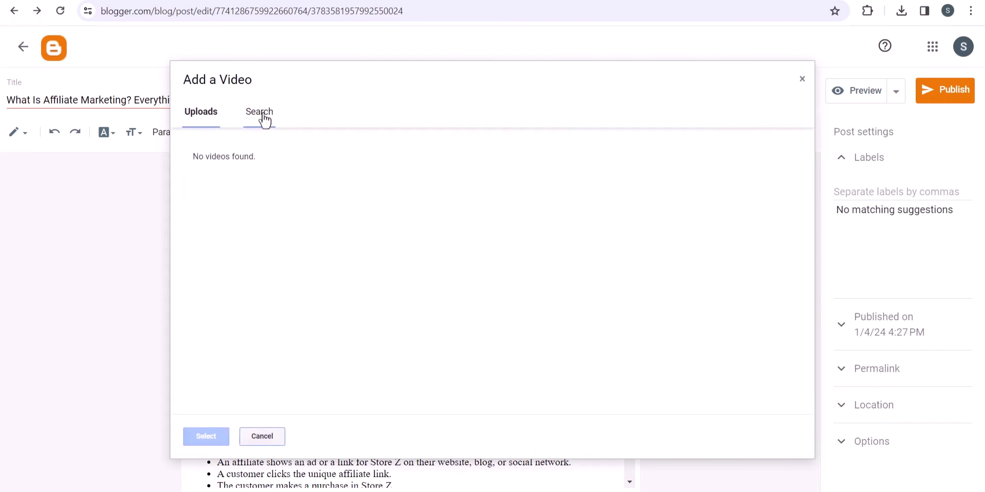
left_click(263, 114)
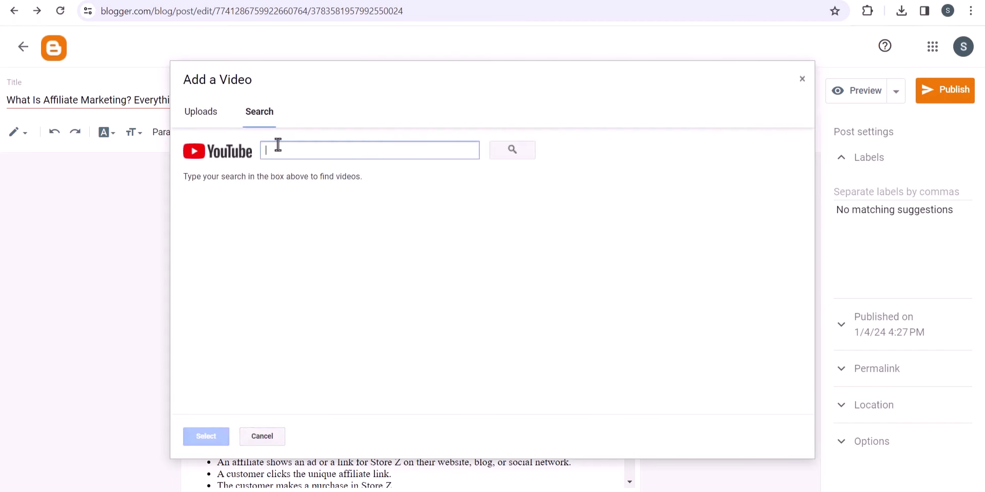
key("ctrl+v")
key("Return")
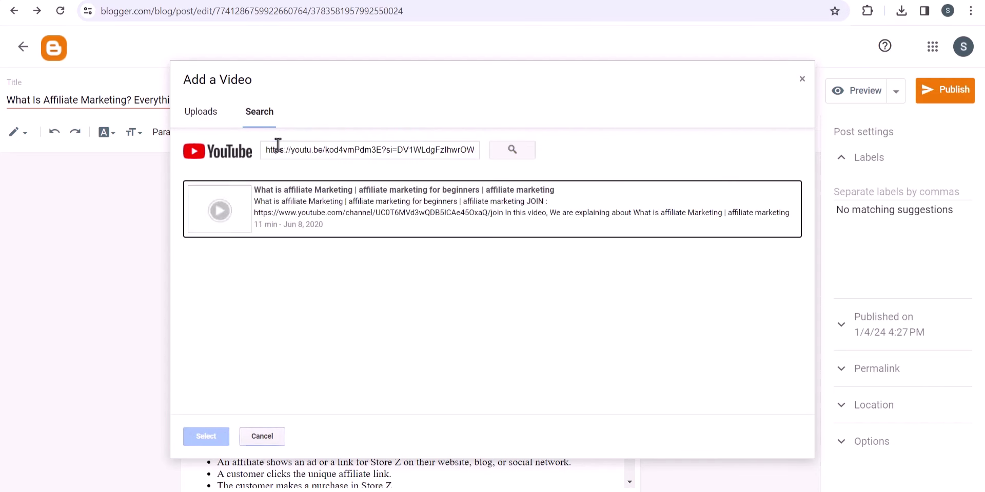
left_click(410, 200)
left_click(213, 436)
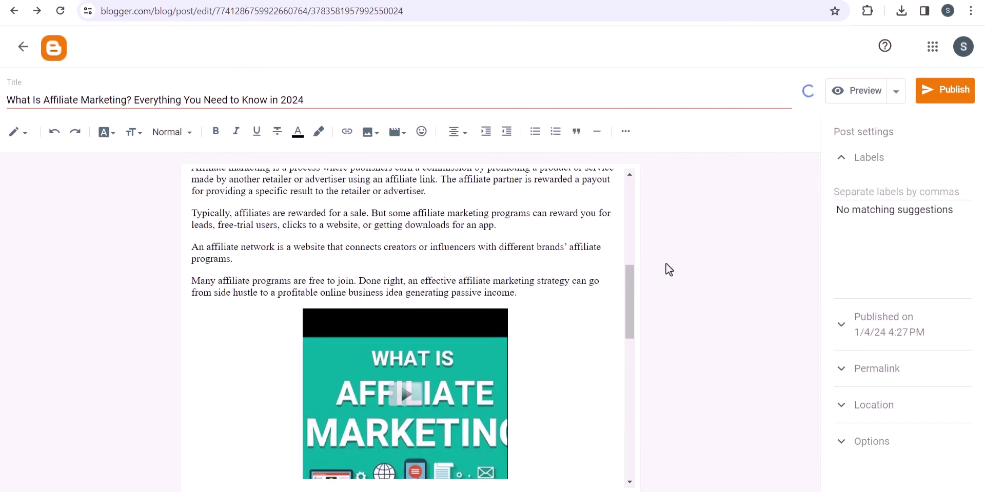
Copy "Affiliate Marketing" from the post title into the labels and hyphenate it as "Affiliate-Marketing"
left_click_drag(626, 277, 629, 177)
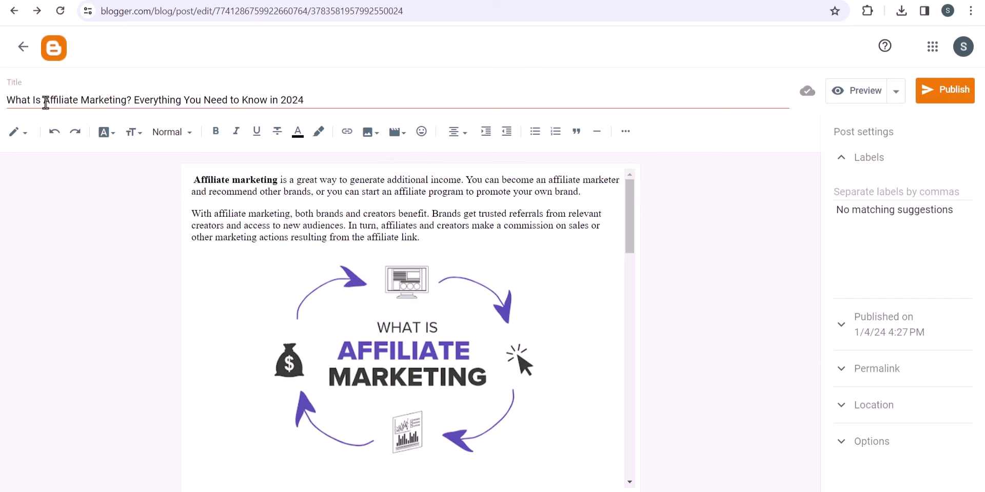
left_click_drag(43, 100, 128, 100)
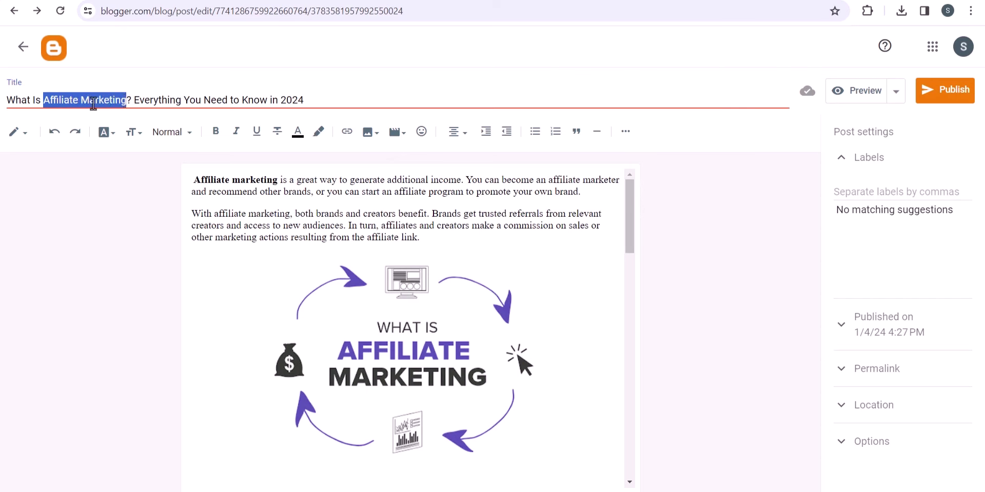
left_click(864, 192)
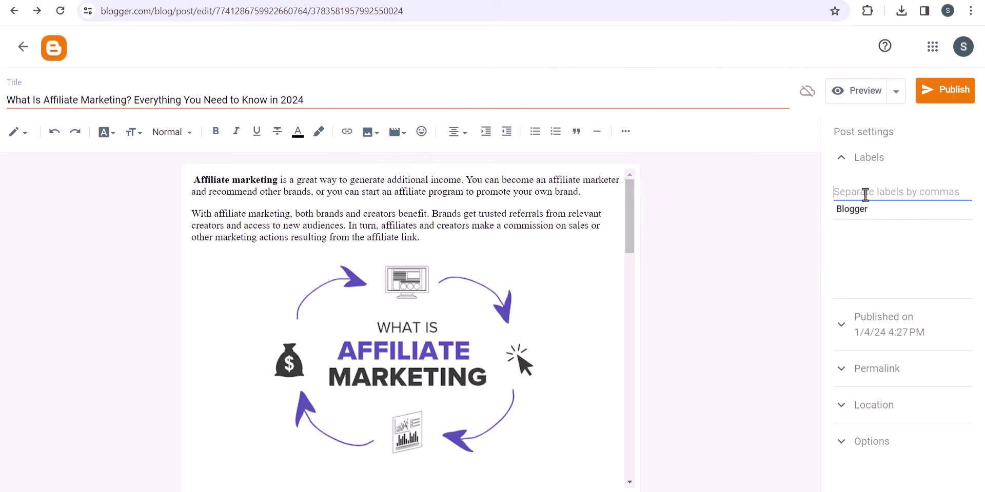
key("ctrl+v")
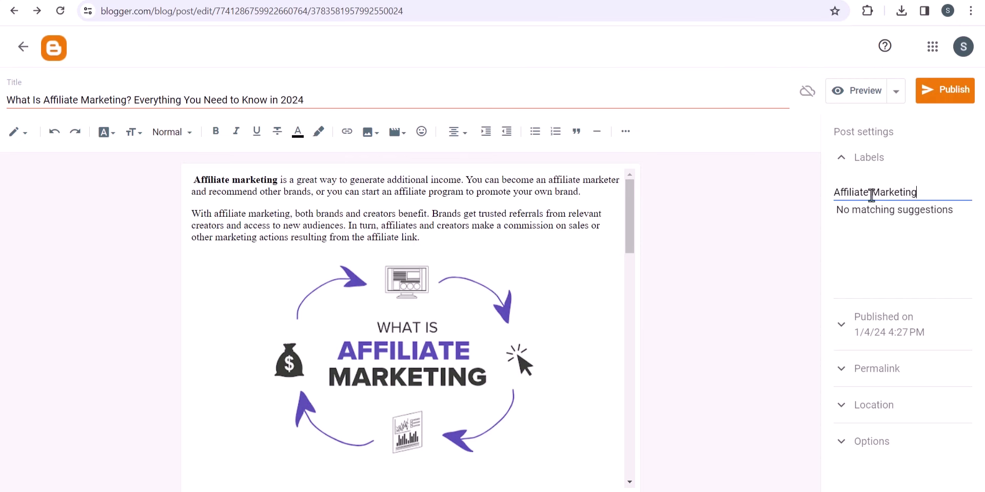
left_click(872, 193)
key("BackSpace")
type("-")
left_click(893, 159)
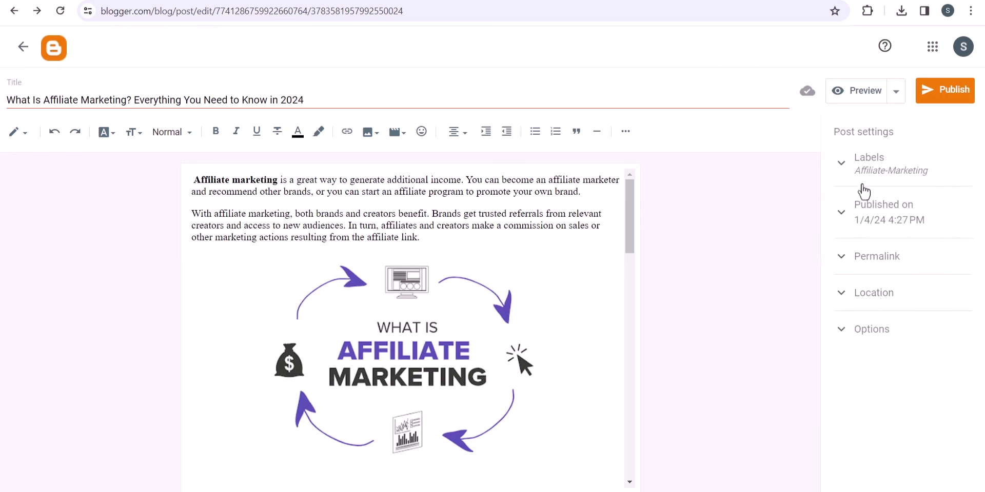
Set the post's publishing date and time to Automatic
left_click(859, 220)
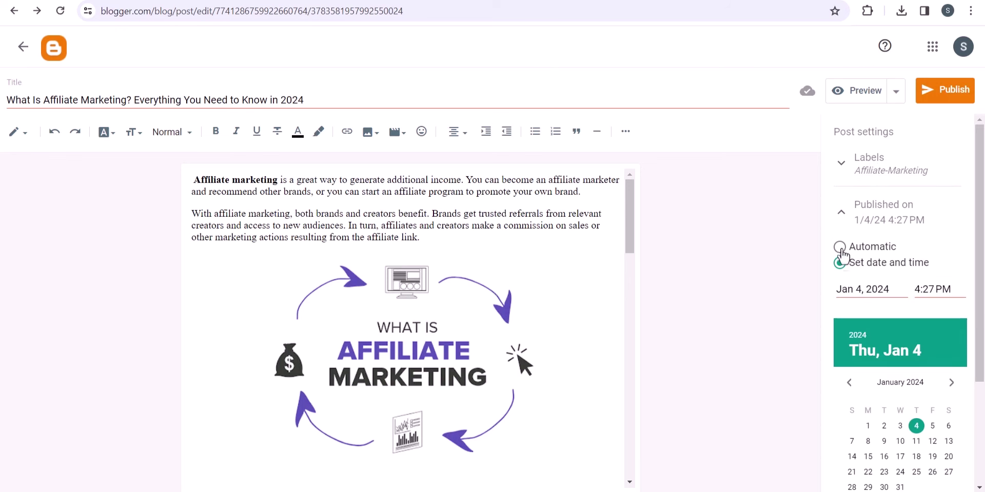
left_click(846, 250)
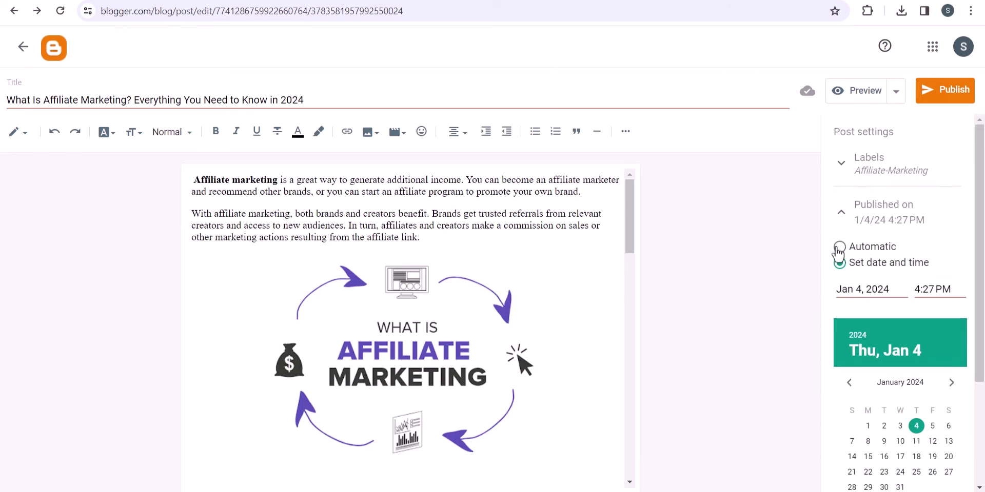
left_click(862, 218)
Set a custom permalink of "what-is-affiliate-marketing", copied from the automatic permalink of the post
left_click_drag(869, 263, 871, 263)
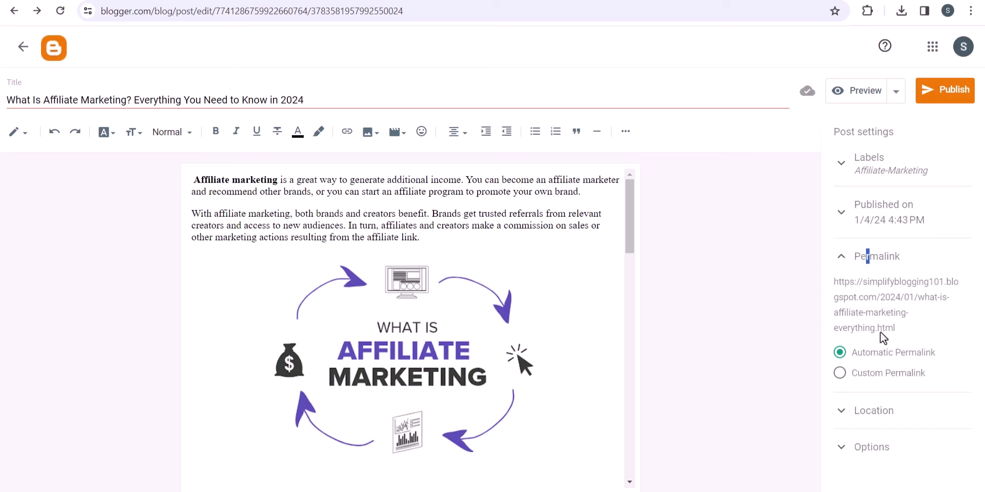
left_click_drag(918, 297, 905, 313)
key("ctrl+c")
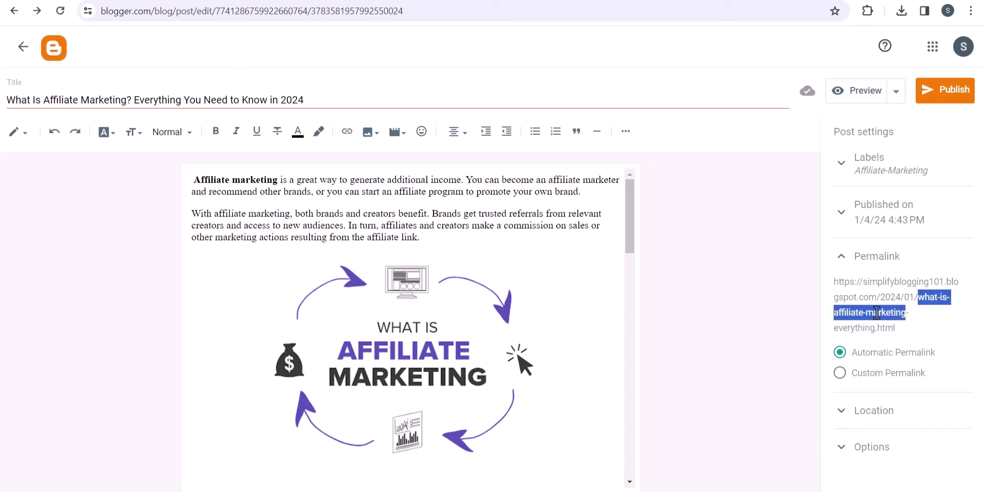
left_click(841, 374)
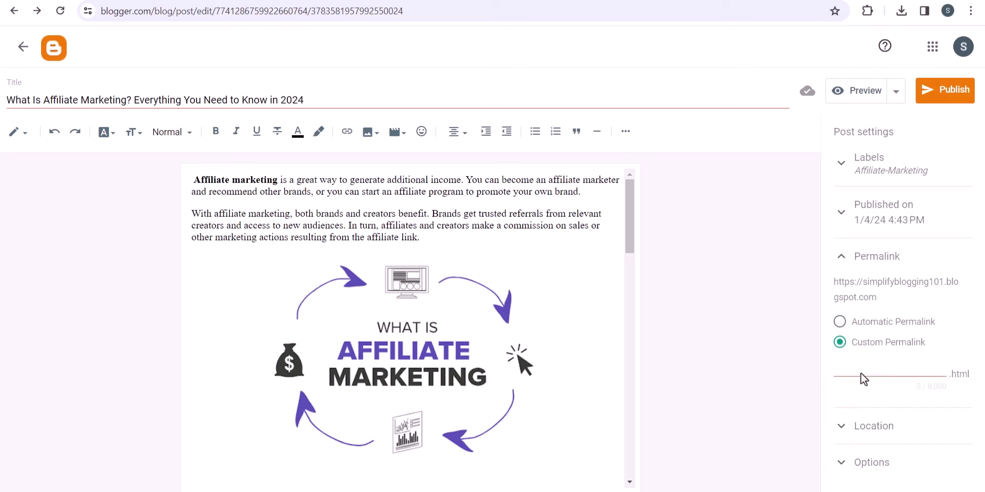
key("ctrl+v")
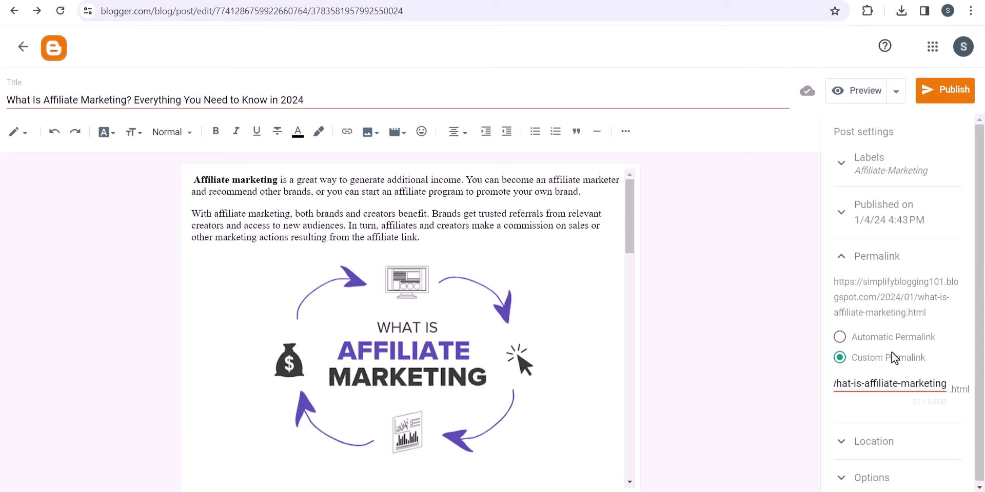
left_click(878, 259)
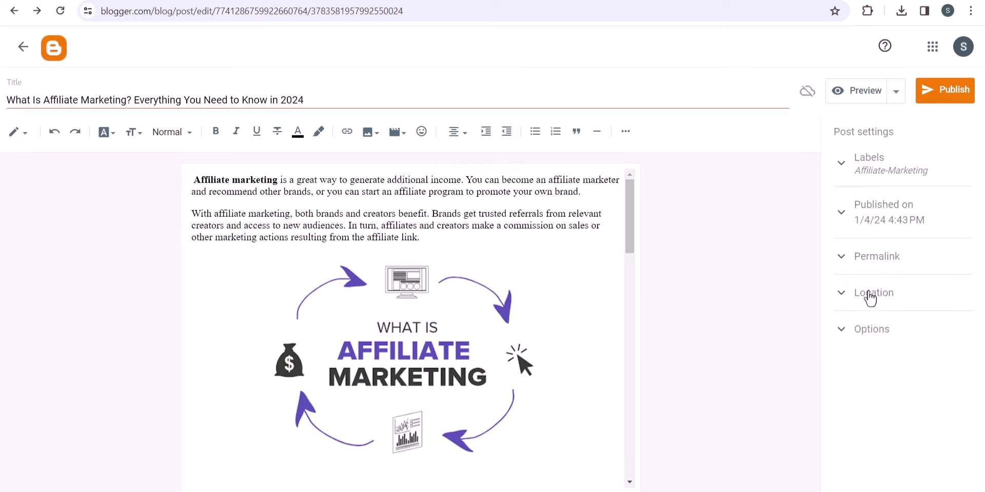
Publish the affiliate marketing post, confirm the publication, and open its live page from the posts list
left_click(934, 105)
left_click(544, 291)
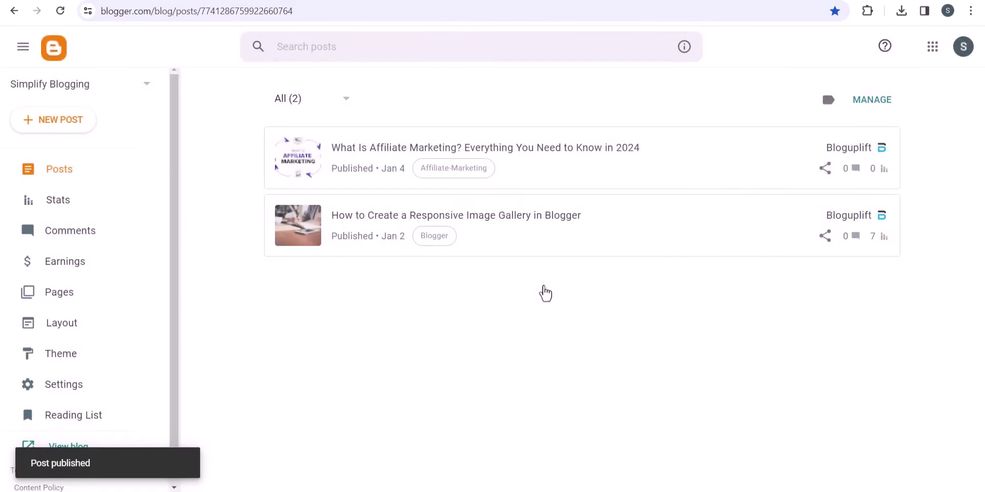
left_click(858, 152)
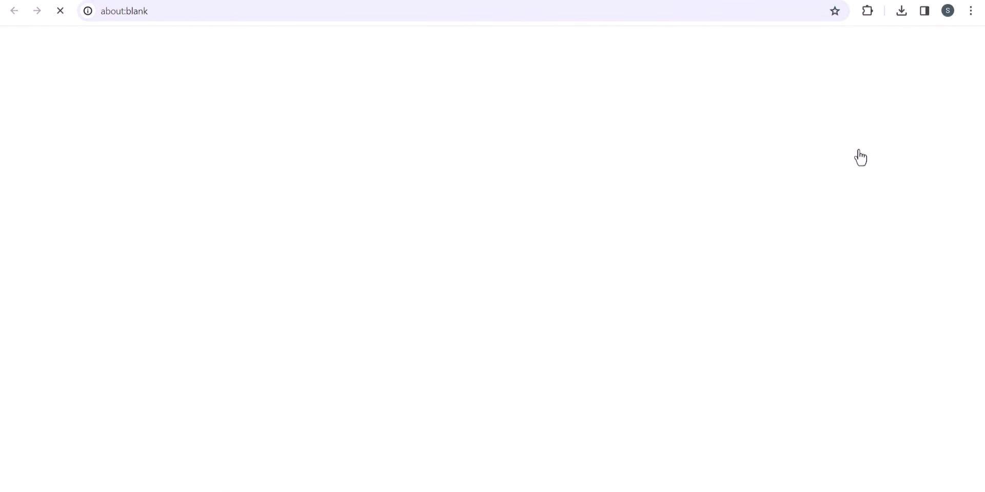
Examine the published post from title to tags, checking its image, embedded video, headings and lists, and return to its beginning
scroll(513, 333, "down", 3)
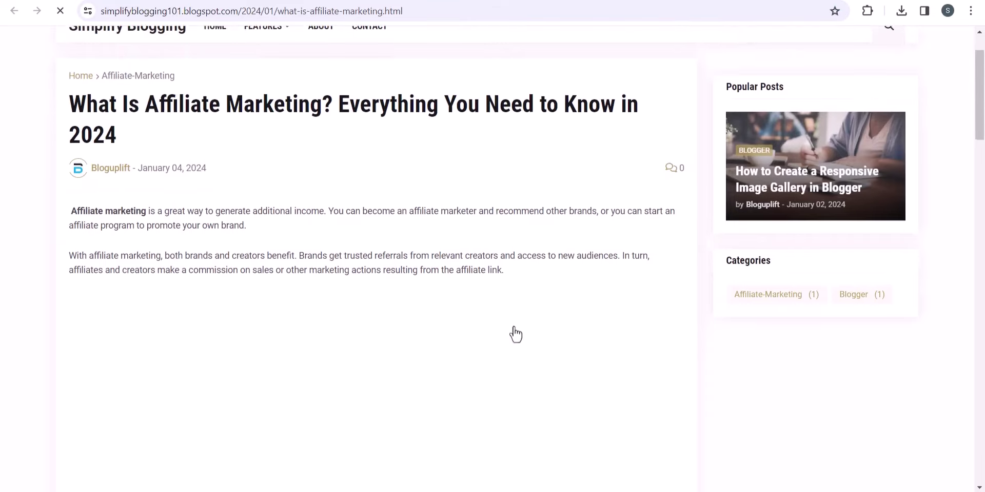
scroll(481, 310, "down", 6)
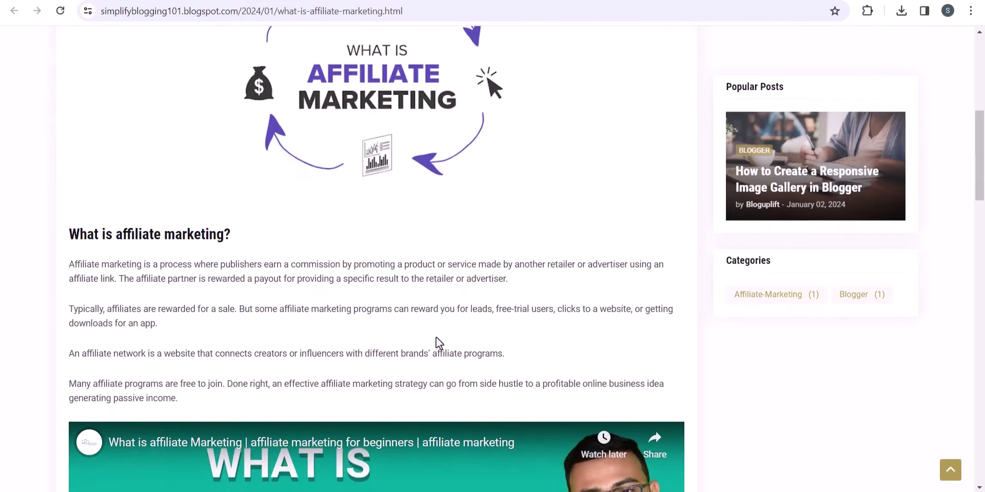
scroll(494, 348, "down", 4)
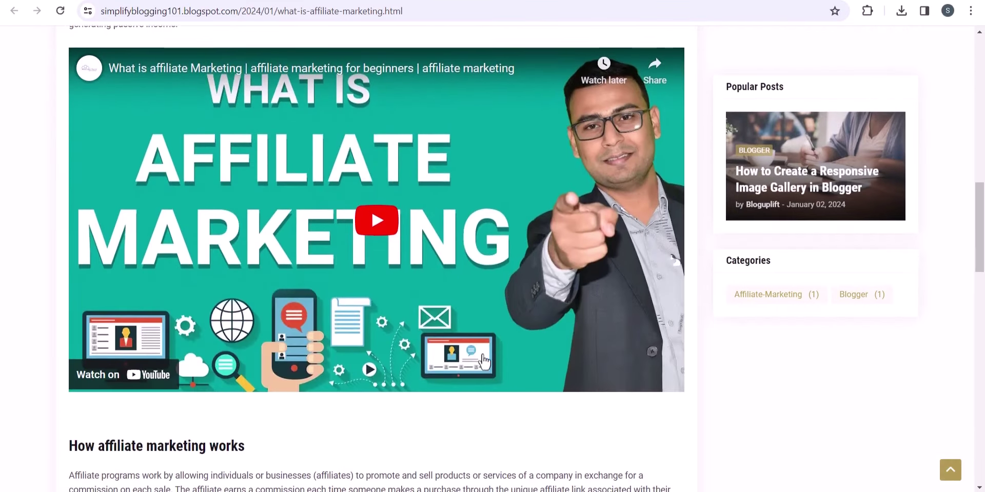
scroll(494, 347, "down", 8)
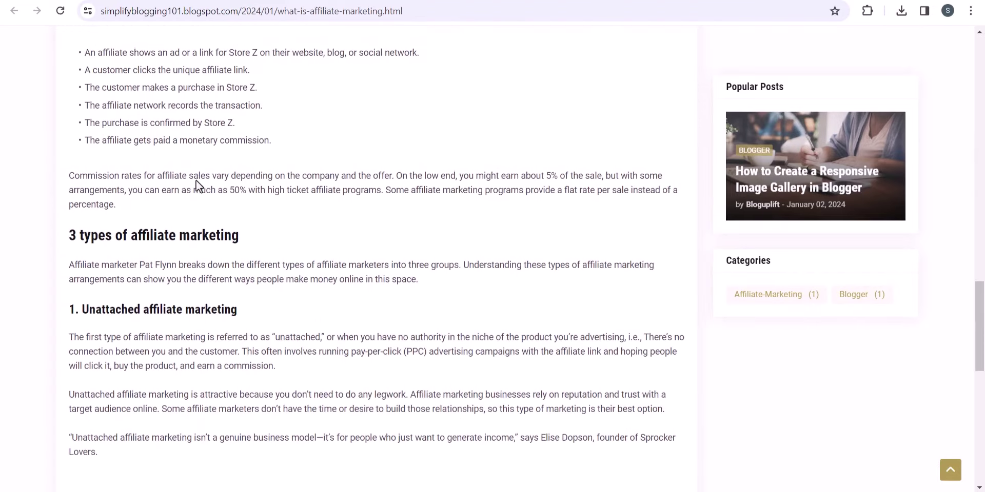
scroll(150, 143, "up", 1)
scroll(293, 260, "up", 1)
scroll(200, 299, "down", 4)
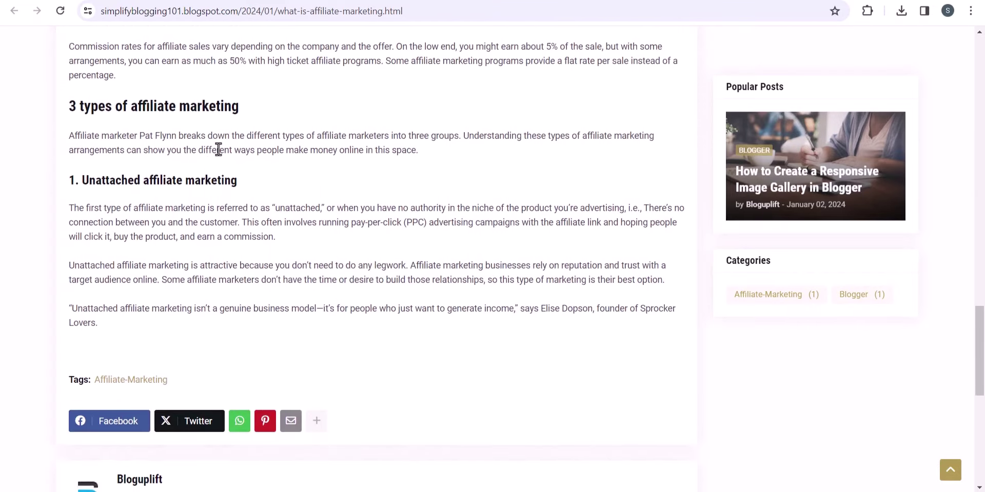
scroll(250, 104, "up", 1)
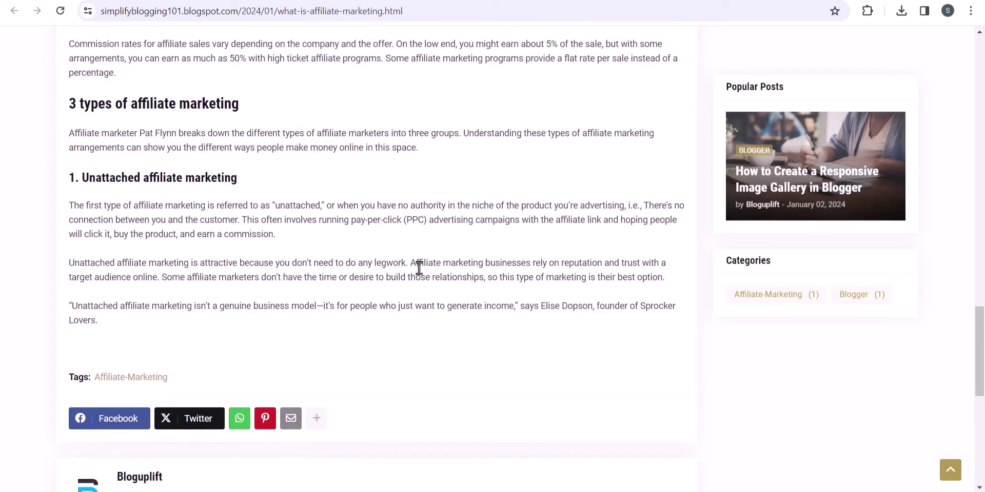
scroll(427, 283, "up", 7)
scroll(425, 285, "up", 10)
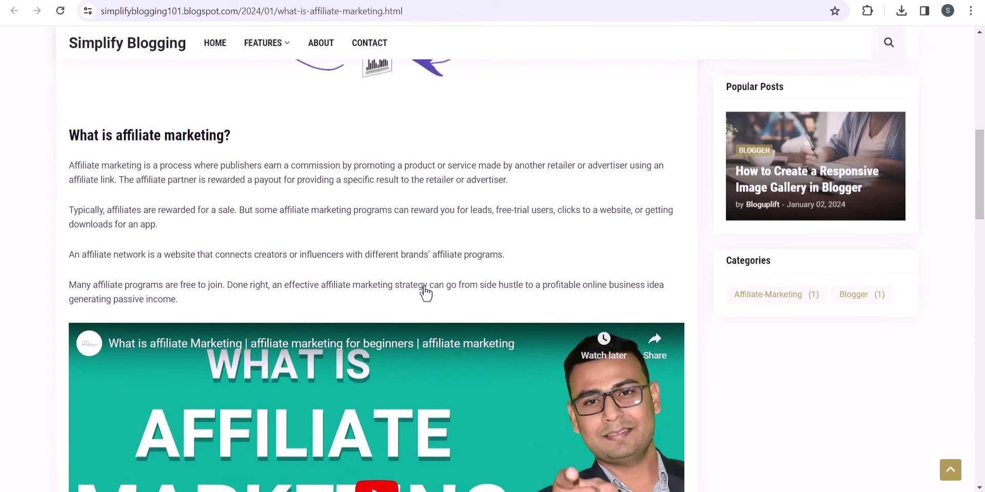
scroll(426, 293, "up", 5)
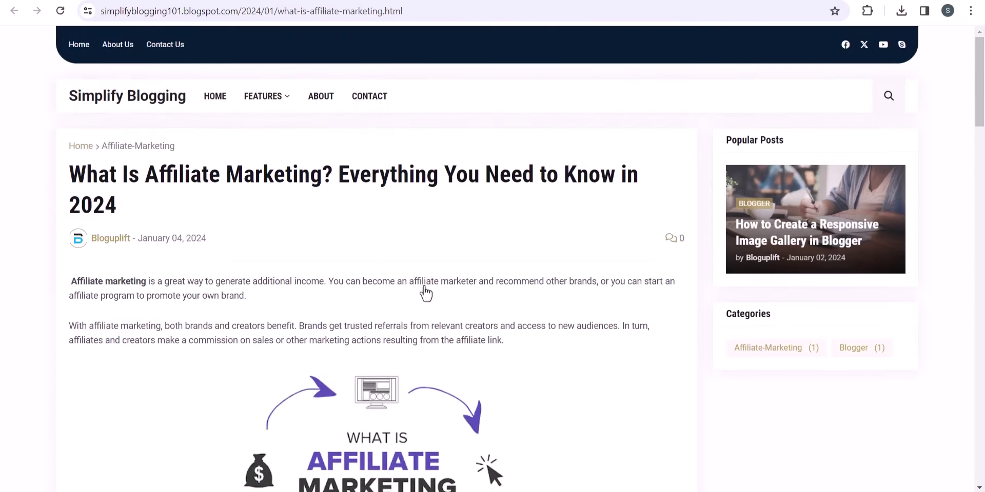